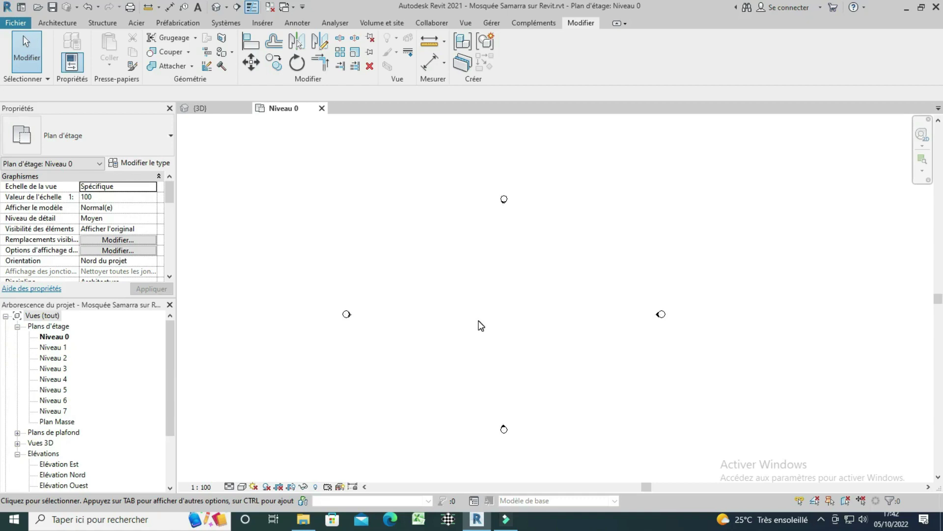
- Set the project length units to metres with 2 decimal places using the UN command
key("u")
key("n")
left_click(503, 194)
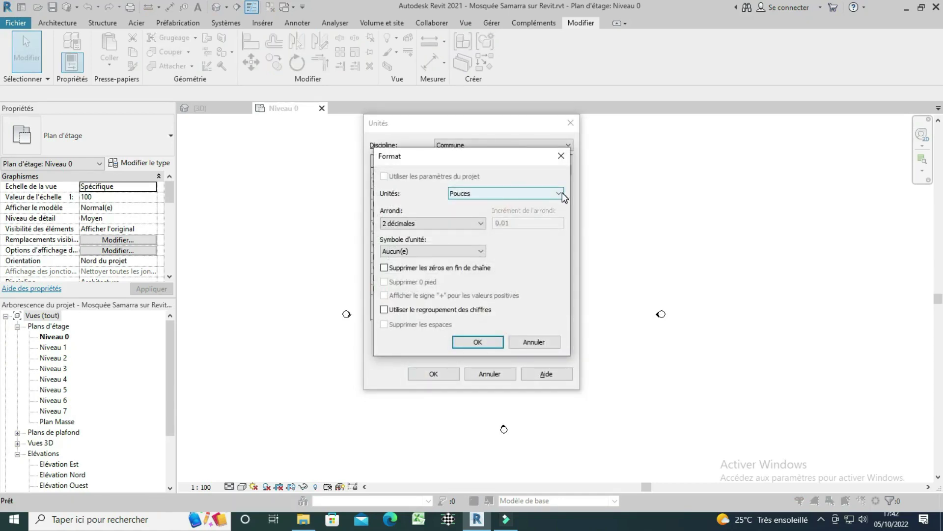
left_click(562, 192)
left_click(460, 232)
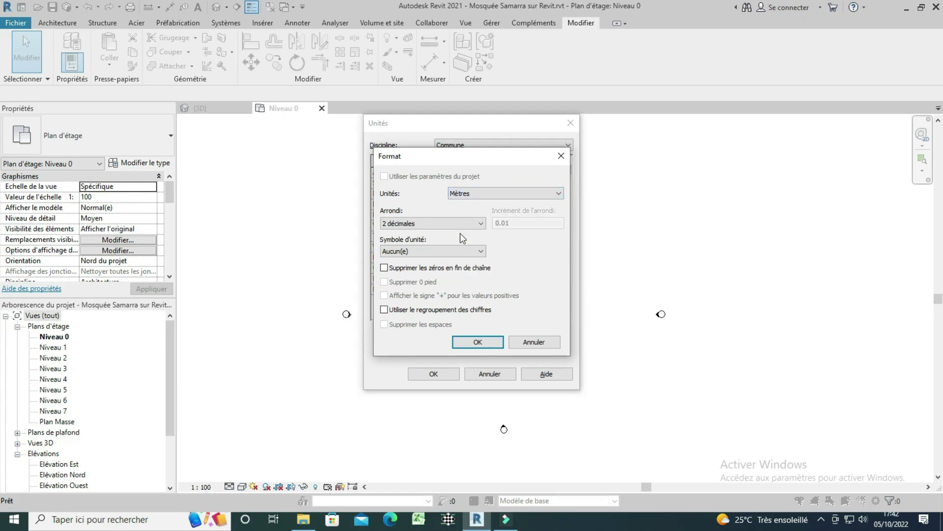
left_click(483, 224)
left_click(403, 271)
left_click(488, 344)
left_click(441, 372)
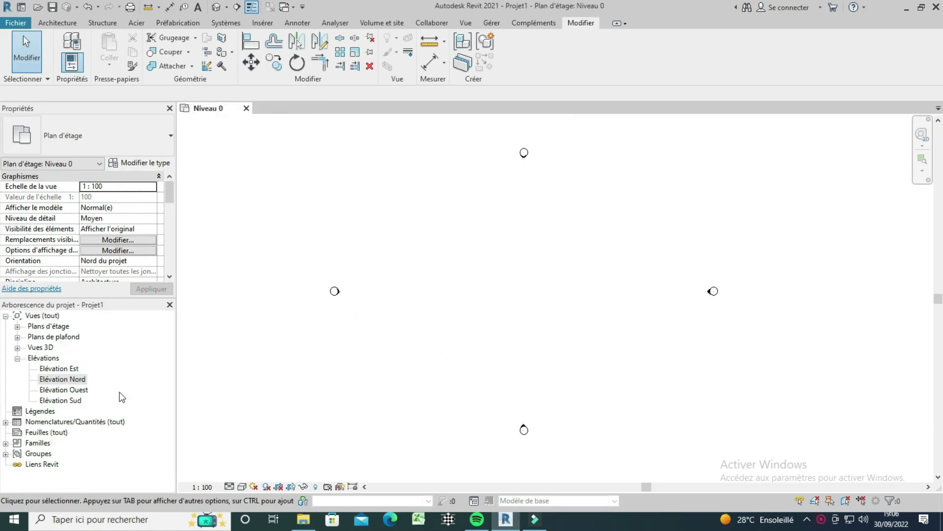
- In the north elevation, set Niveau 2 to 12 m and Niveau 1 to 6 m
double_click(72, 381)
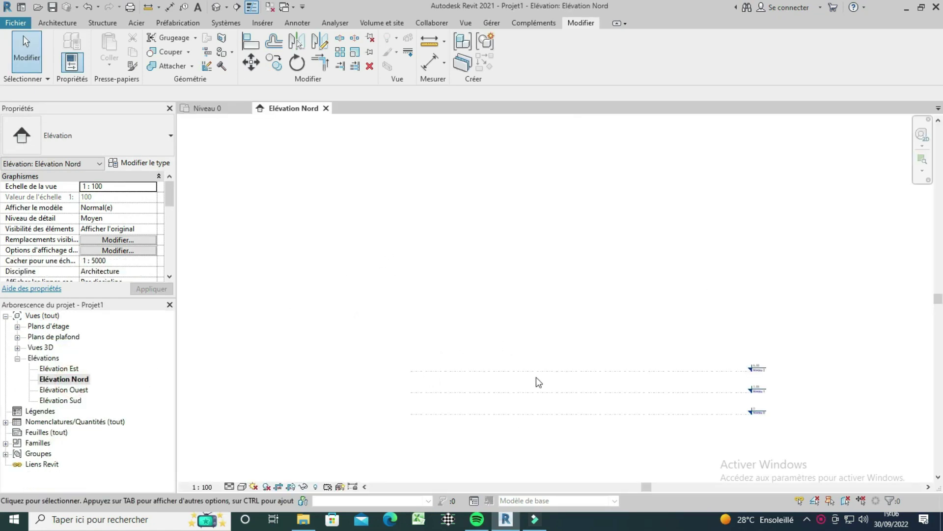
scroll(712, 411, "up", 4)
left_click(766, 311)
left_click(764, 309)
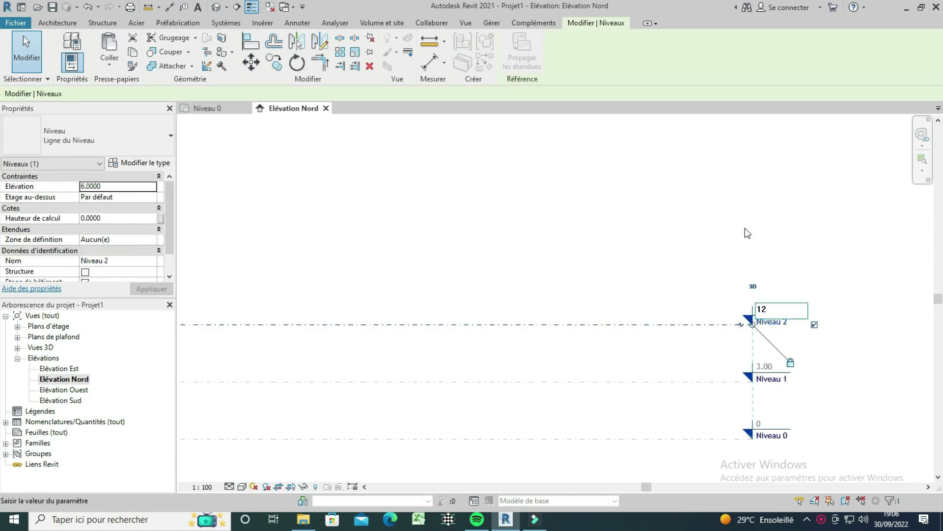
left_click(770, 226)
left_click(765, 372)
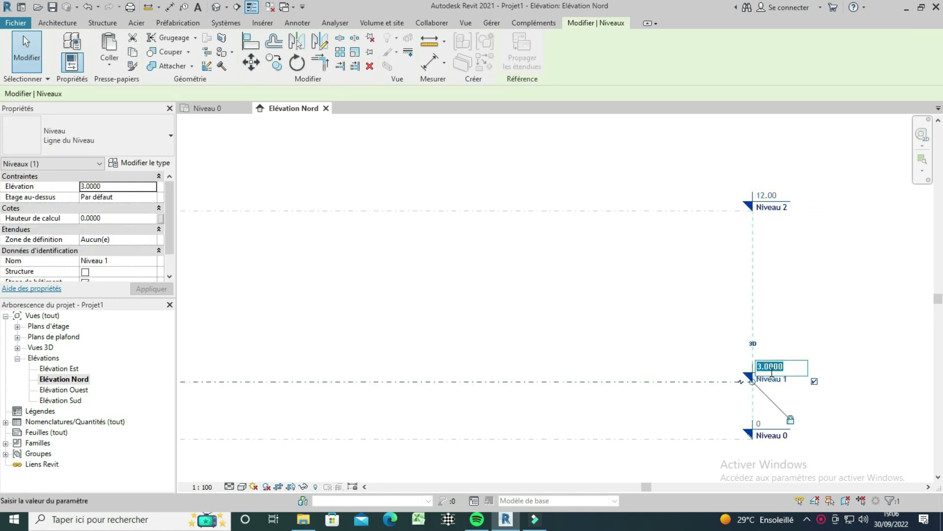
type("6")
key("Return")
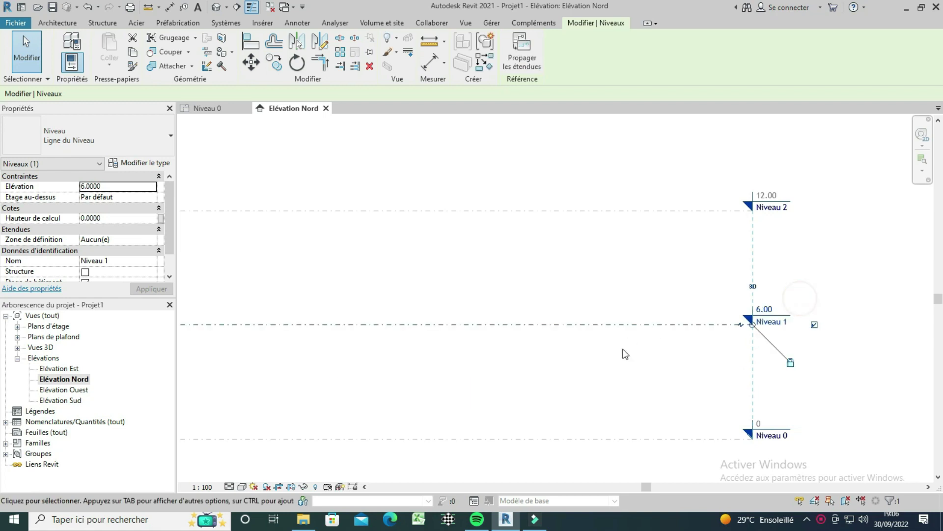
scroll(492, 300, "down", 3)
scroll(491, 300, "down", 2)
scroll(489, 336, "up", 1)
- Copy the top level five times upward to create levels through Niveau 7
left_click(487, 337)
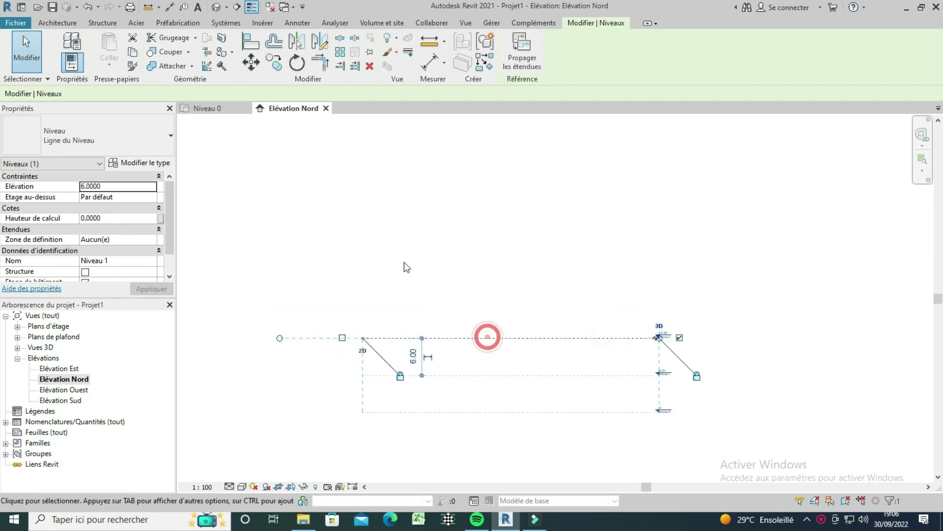
left_click(277, 64)
left_click(490, 376)
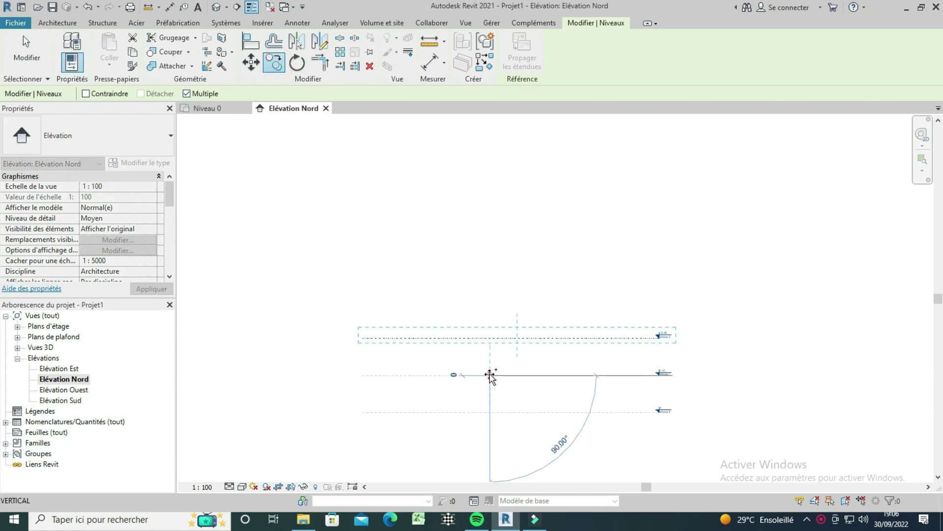
left_click(489, 338)
left_click(489, 300)
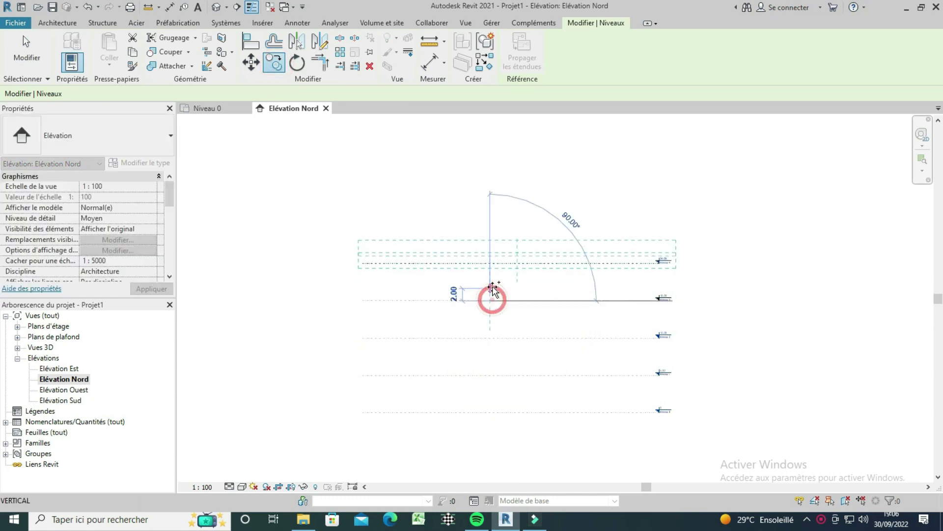
left_click(490, 263)
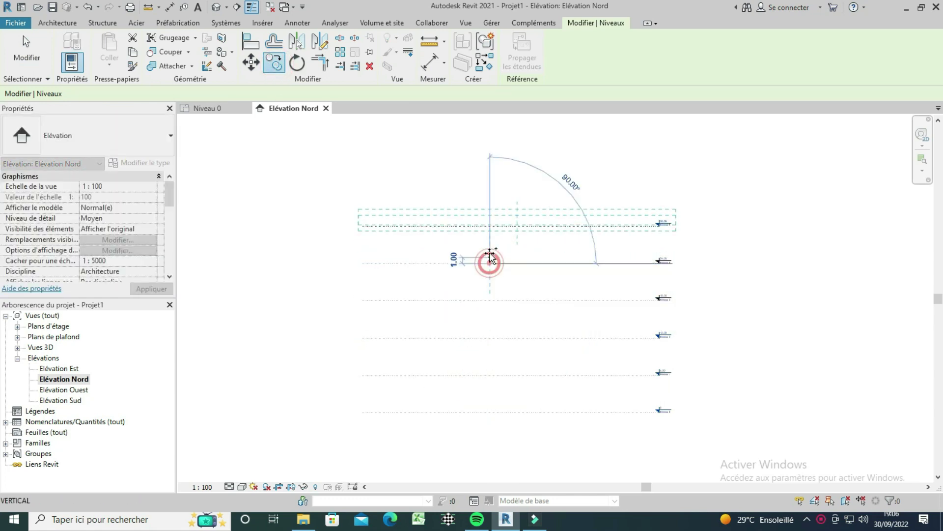
left_click(489, 226)
left_click(490, 190)
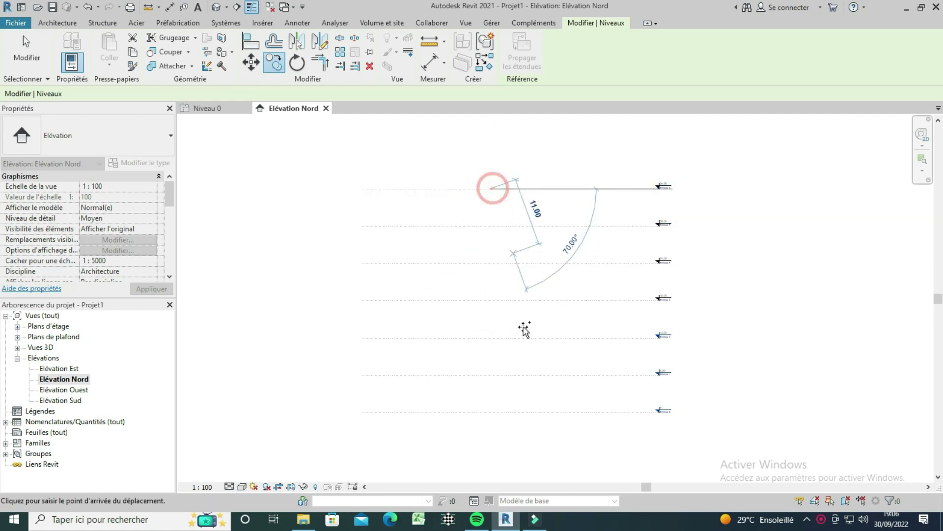
scroll(522, 326, "down", 1)
key("Escape")
left_click(326, 108)
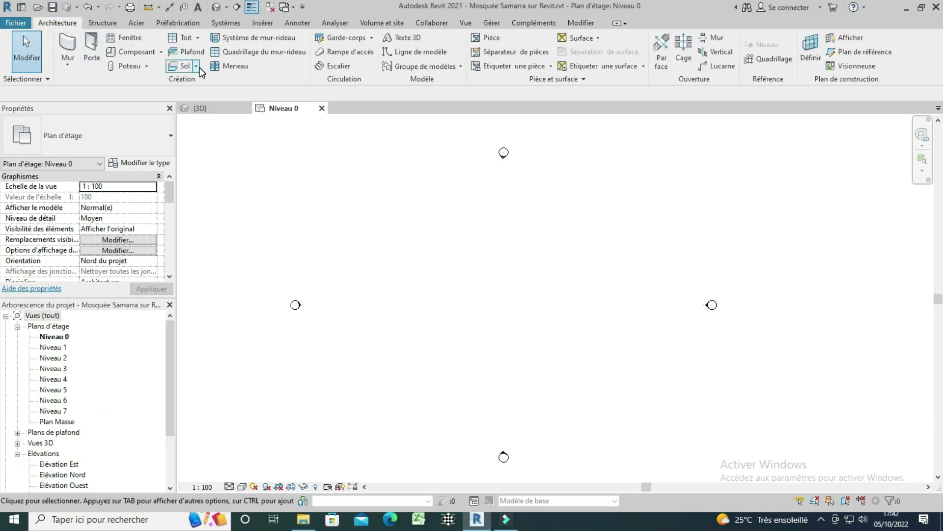
- Sketch a rectangular architectural floor boundary on Niveau 0
left_click(199, 67)
left_click(199, 87)
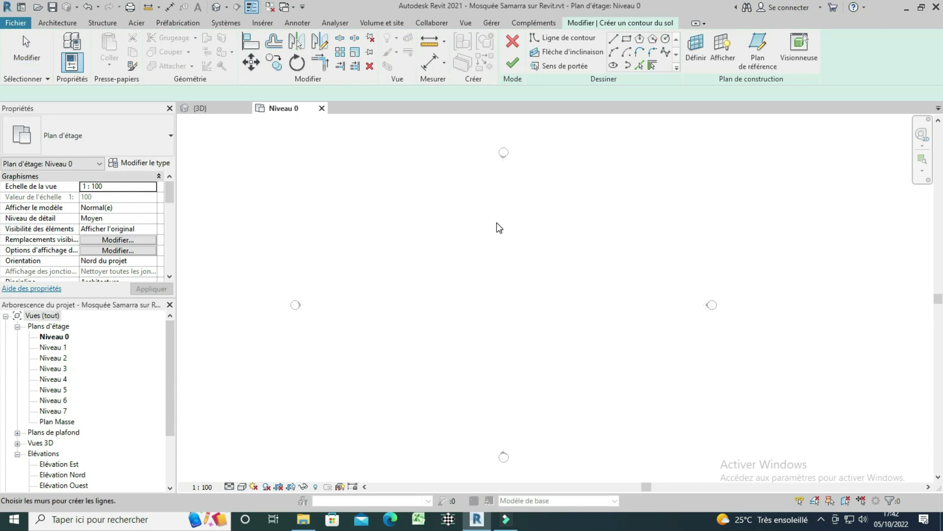
left_click(626, 40)
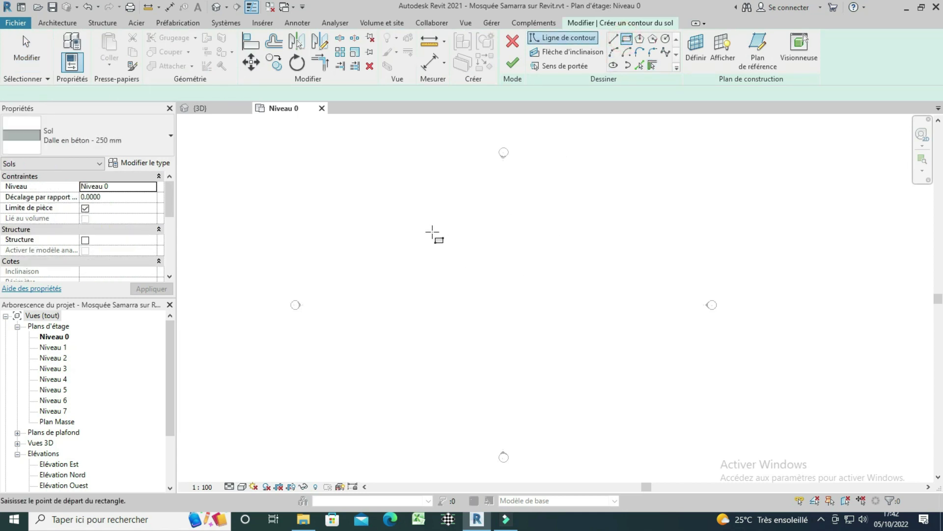
left_click(383, 200)
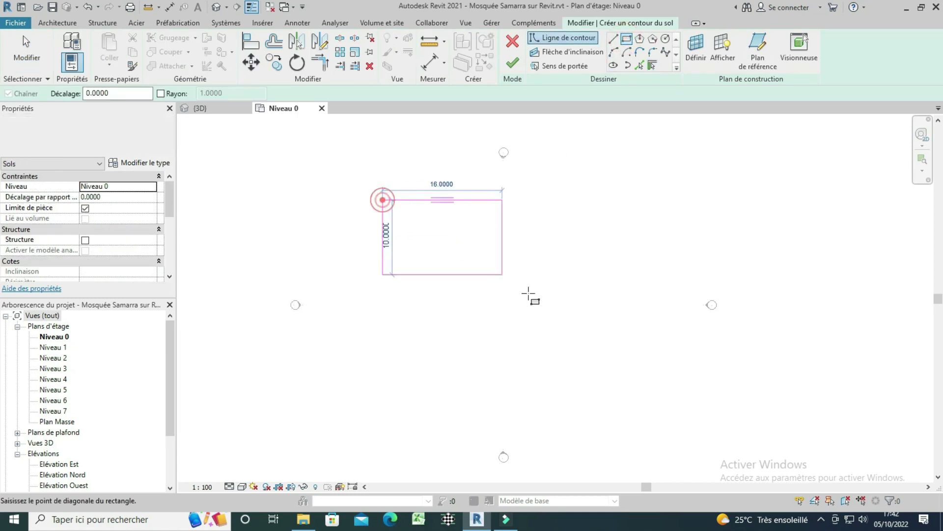
left_click(600, 379)
key("Escape")
- Resize both sides of the floor rectangle to 32 m and finish the slab
left_click(444, 200)
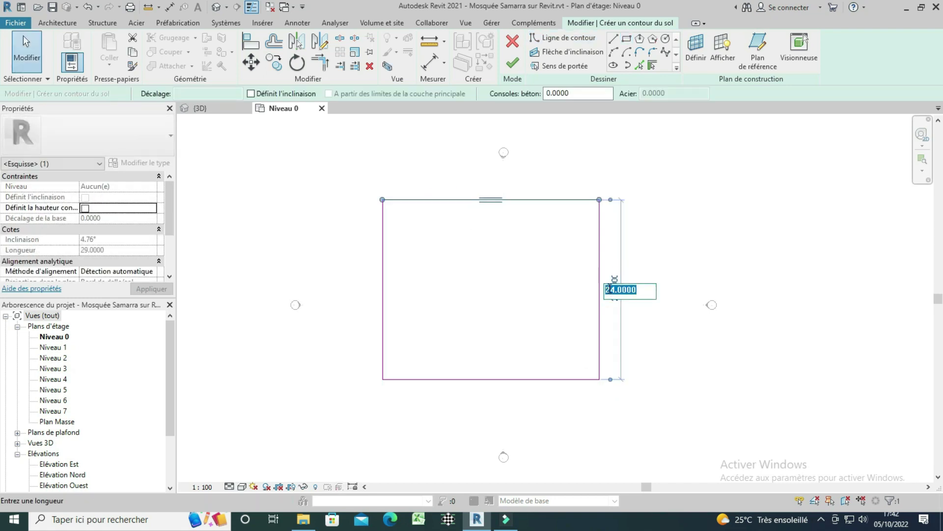
type("32.0000")
key("Return")
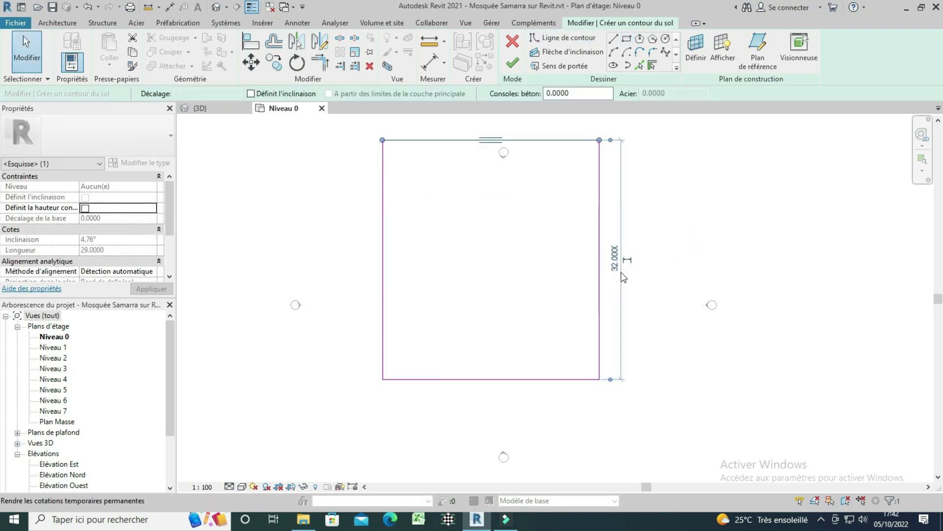
left_click(599, 295)
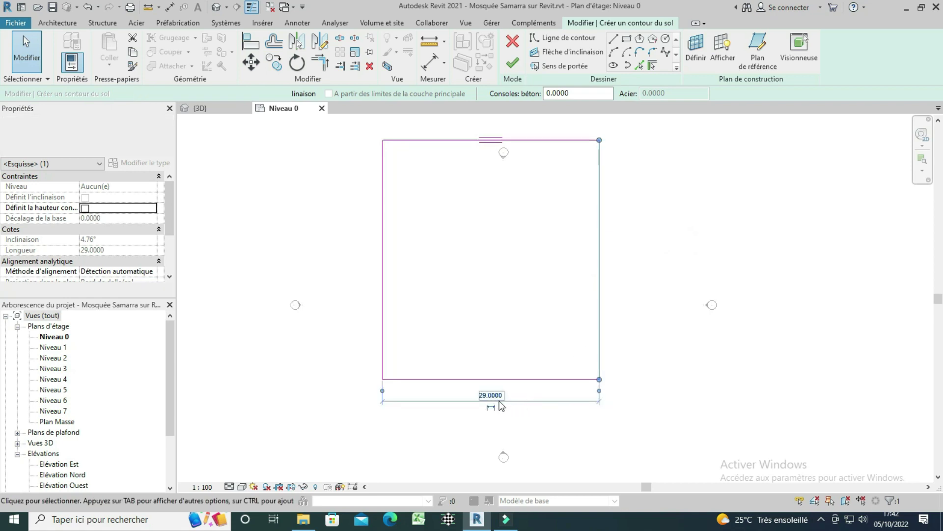
left_click(490, 395)
type("32")
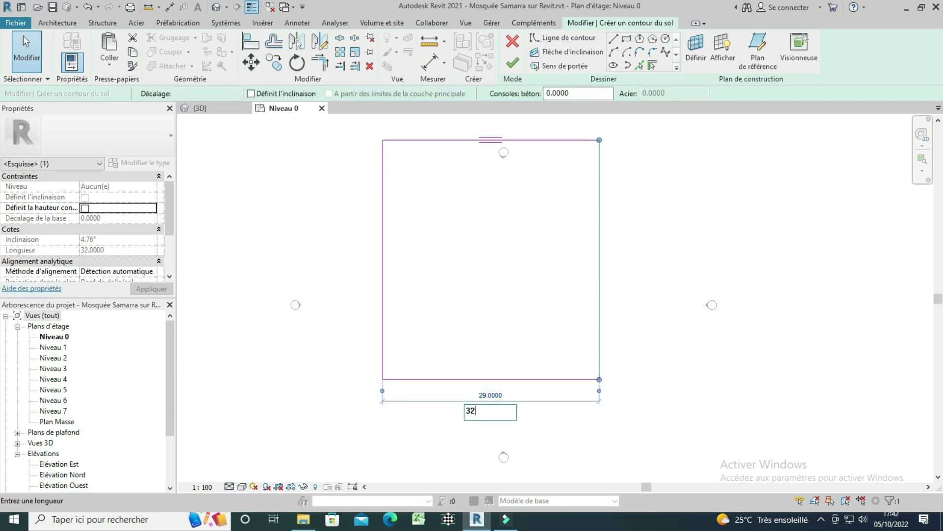
left_click(671, 350)
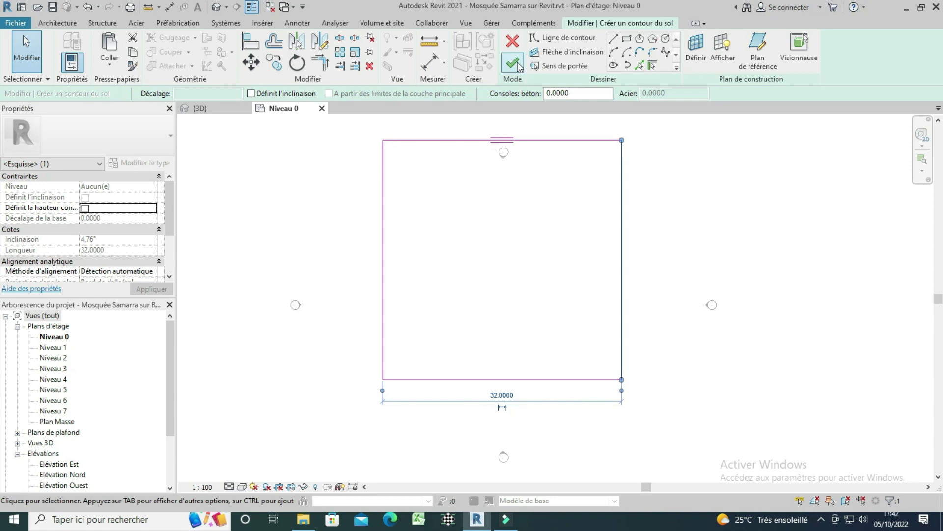
left_click(138, 162)
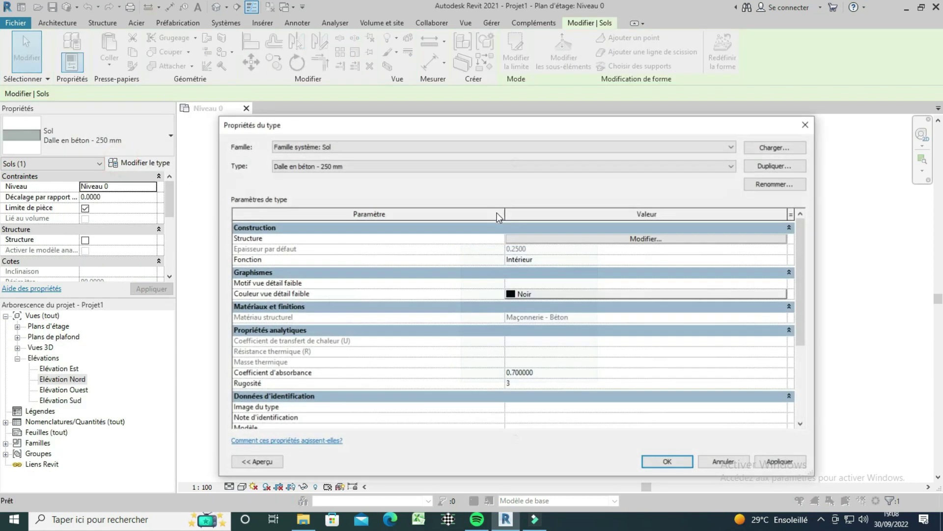
- Duplicate the floor type as 'Dalle en béton - 100' with a 1 m structural layer
left_click(766, 167)
type("Dalle en béton - 100")
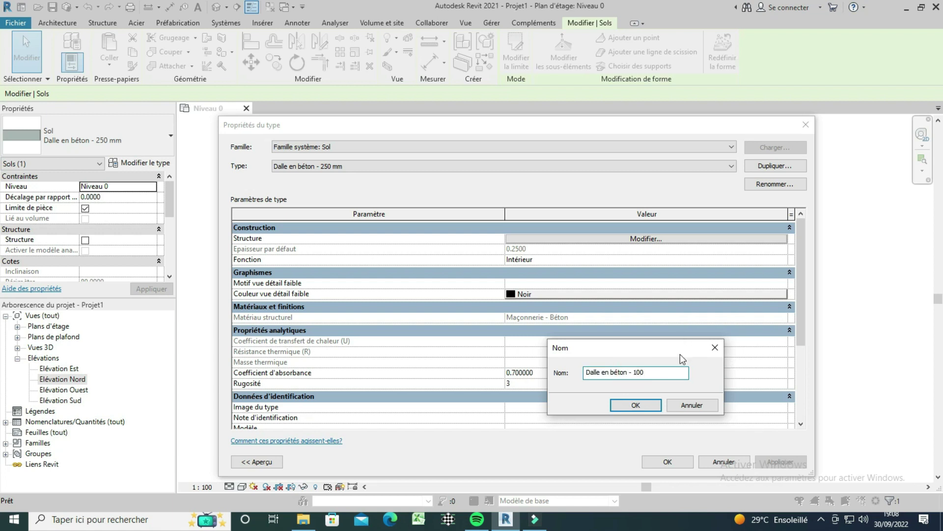
left_click(631, 407)
left_click(642, 240)
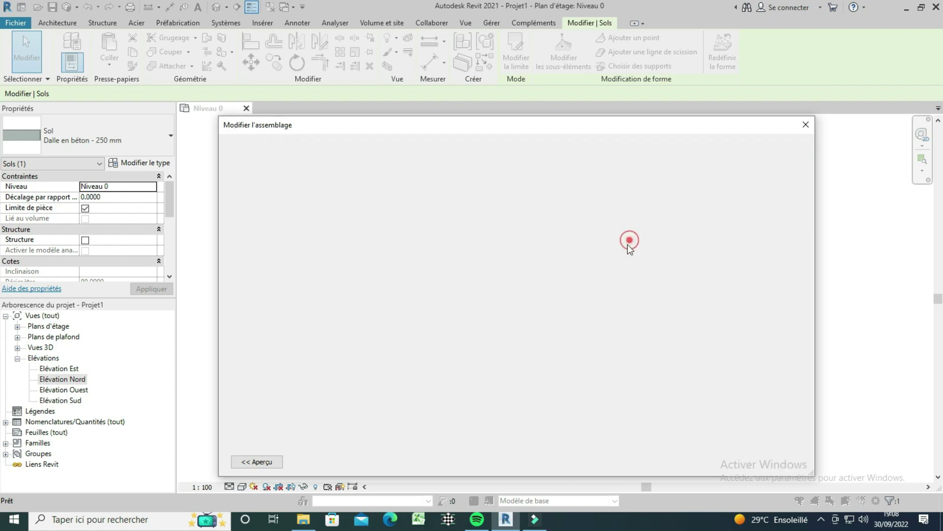
left_click(485, 248)
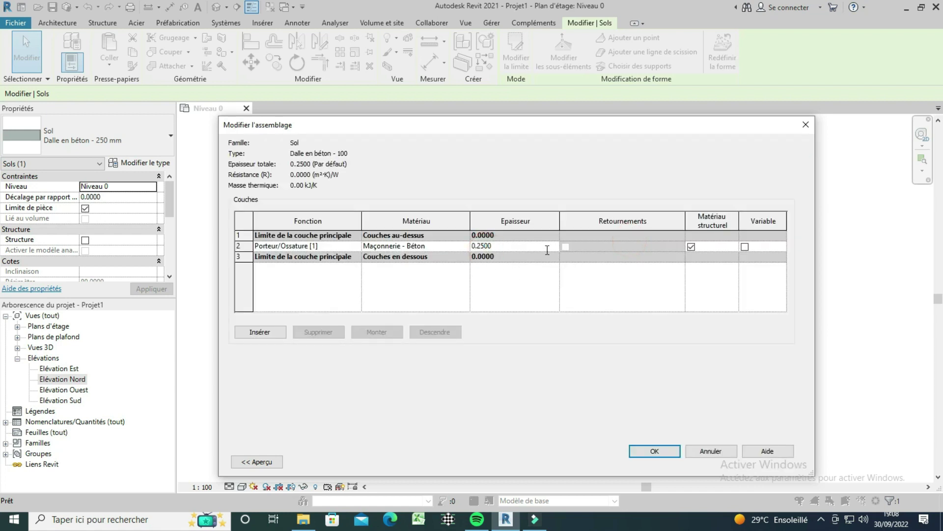
type("1")
left_click(643, 444)
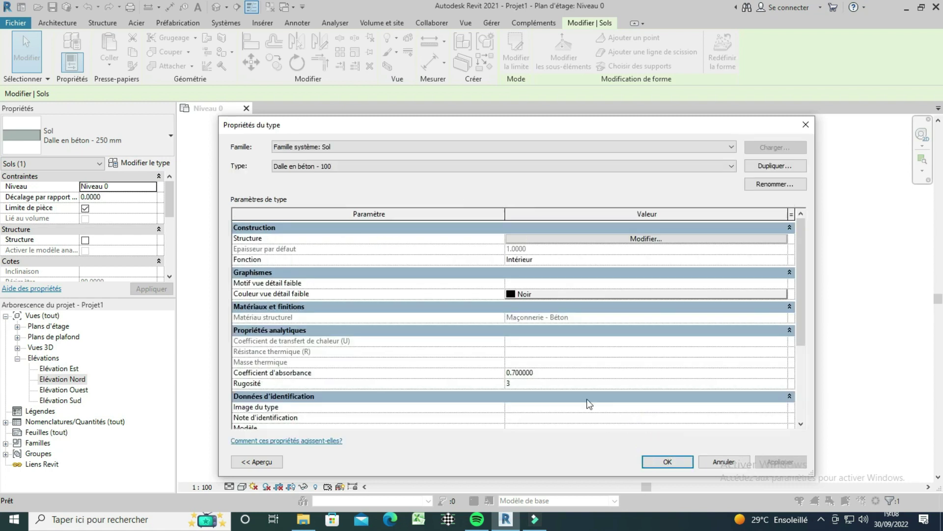
left_click(653, 465)
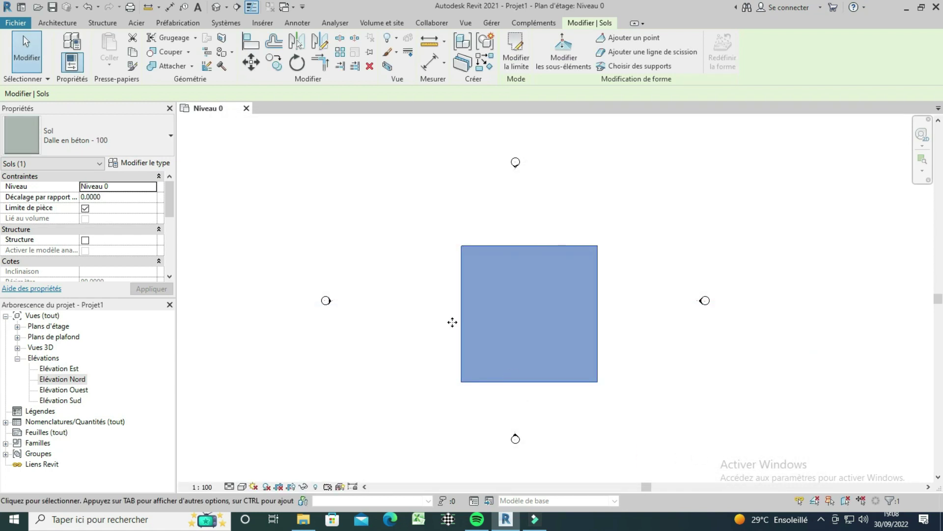
- In the default 3D view, draw both corner-to-corner diagonal model lines across the slab
key("3")
key("d")
scroll(597, 361, "up", 2)
scroll(595, 364, "up", 1)
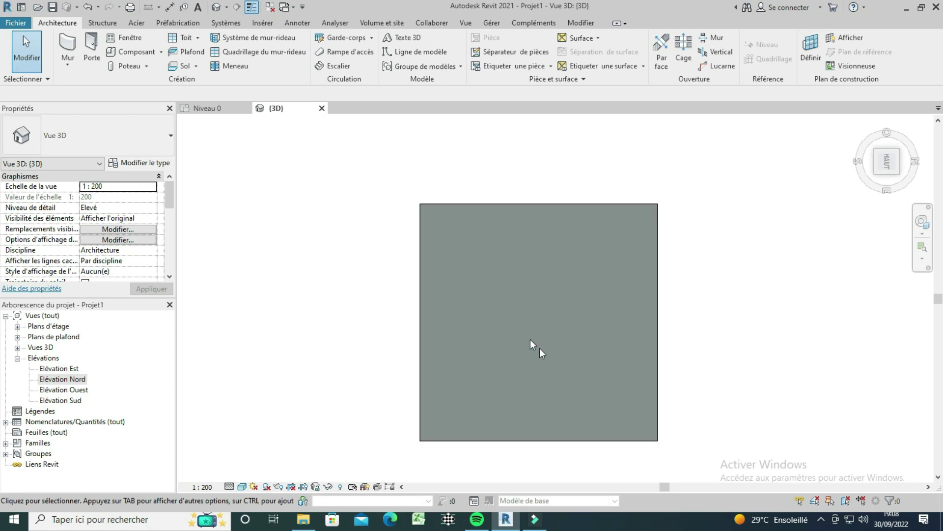
left_click(408, 51)
left_click(421, 205)
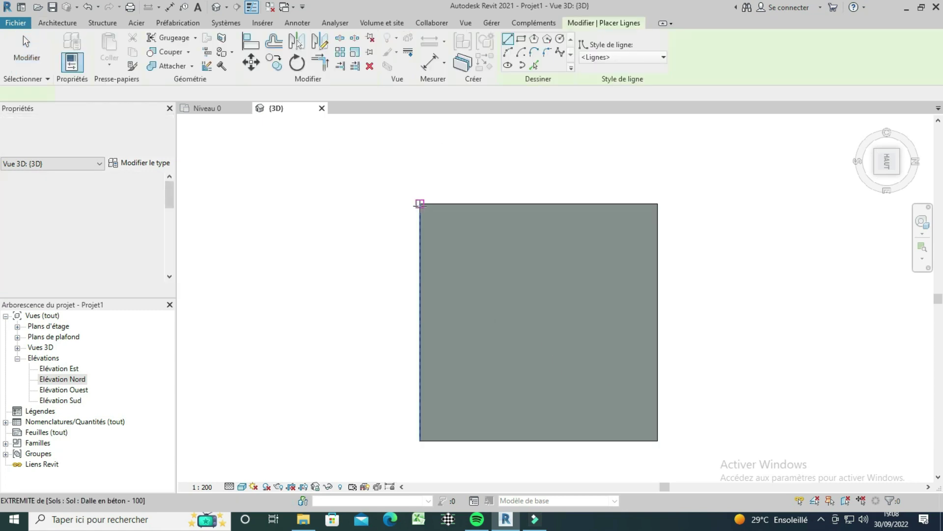
left_click(658, 441)
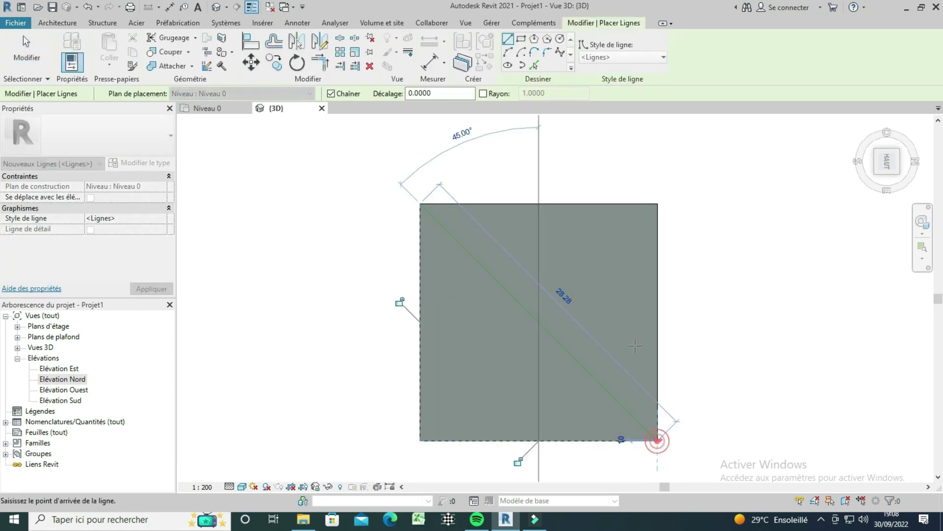
left_click(659, 203)
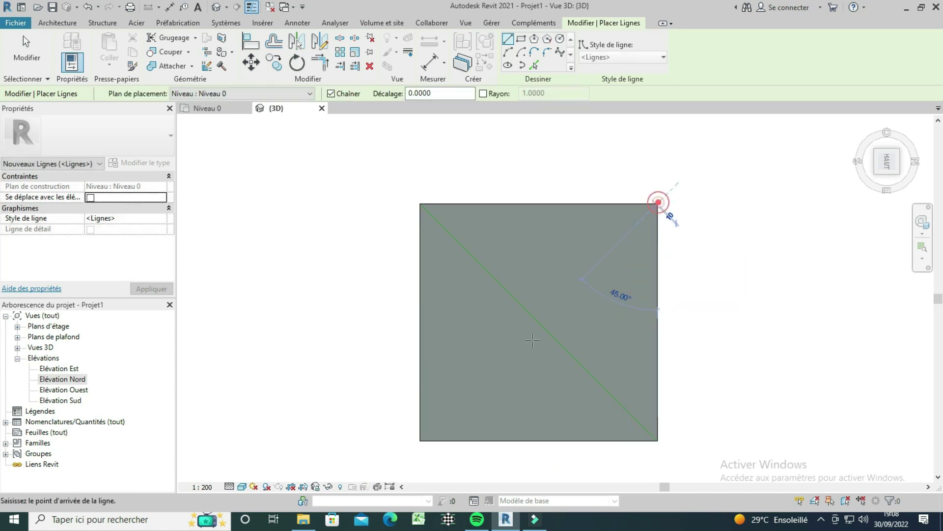
left_click(421, 440)
key("Escape")
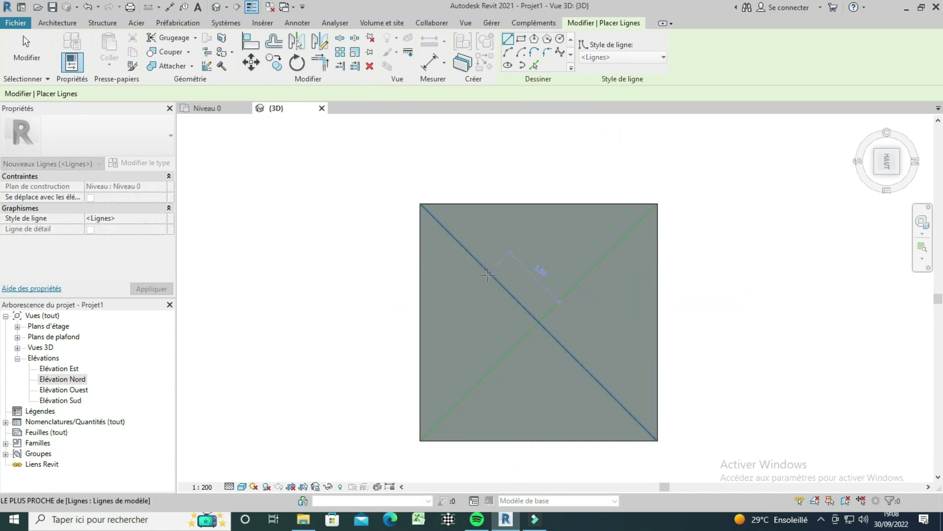
left_click(58, 25)
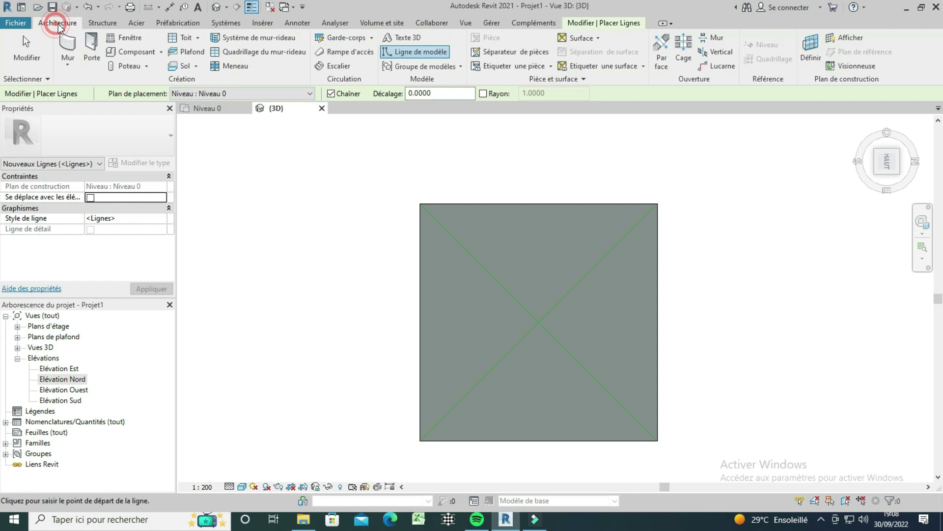
left_click(196, 68)
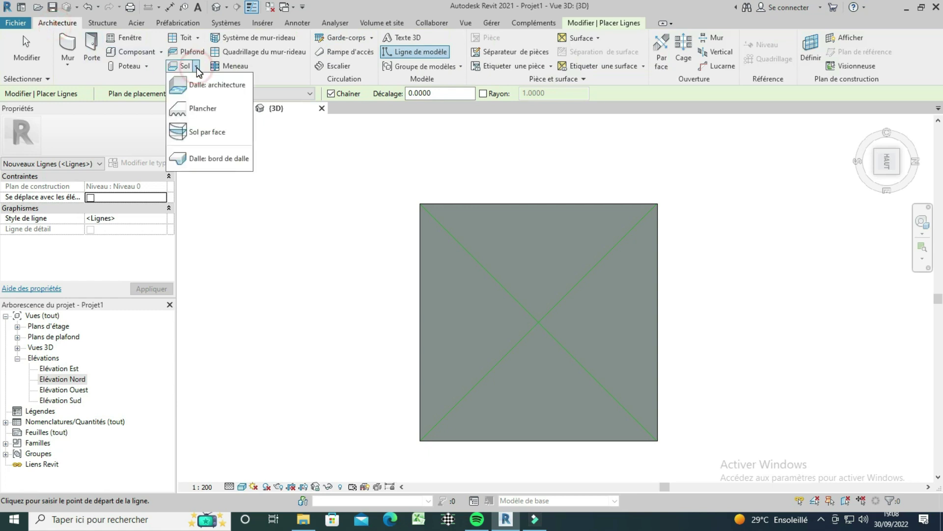
- Start a new architectural floor sketch with a vertical boundary line down the slab centre
left_click(208, 86)
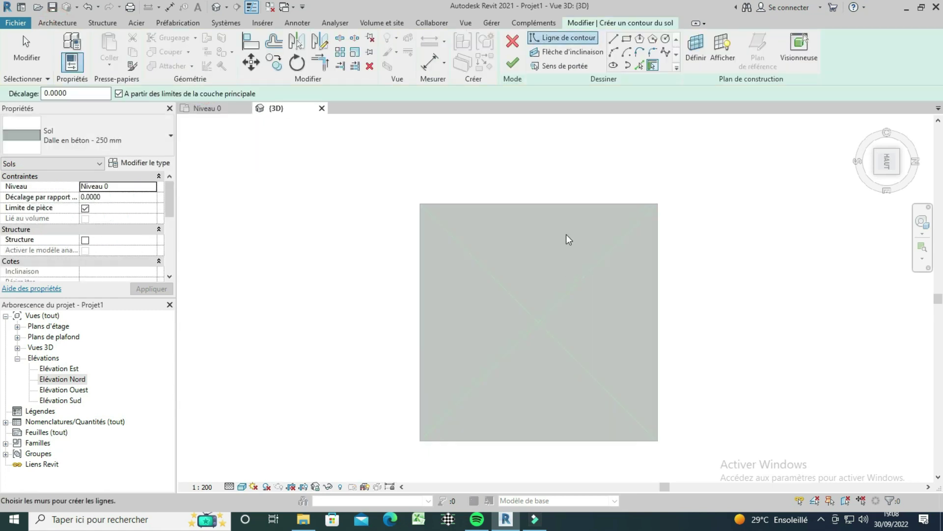
left_click(614, 45)
scroll(535, 334, "up", 2)
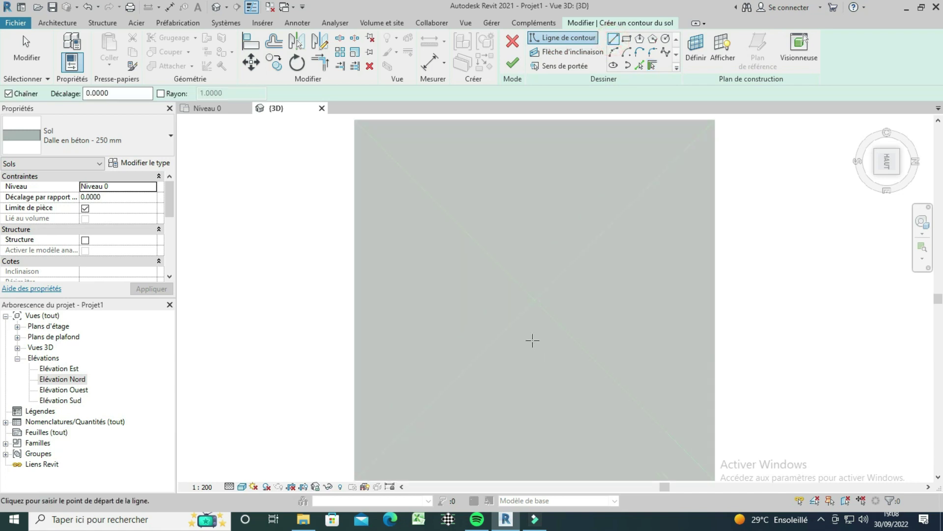
left_click(535, 301)
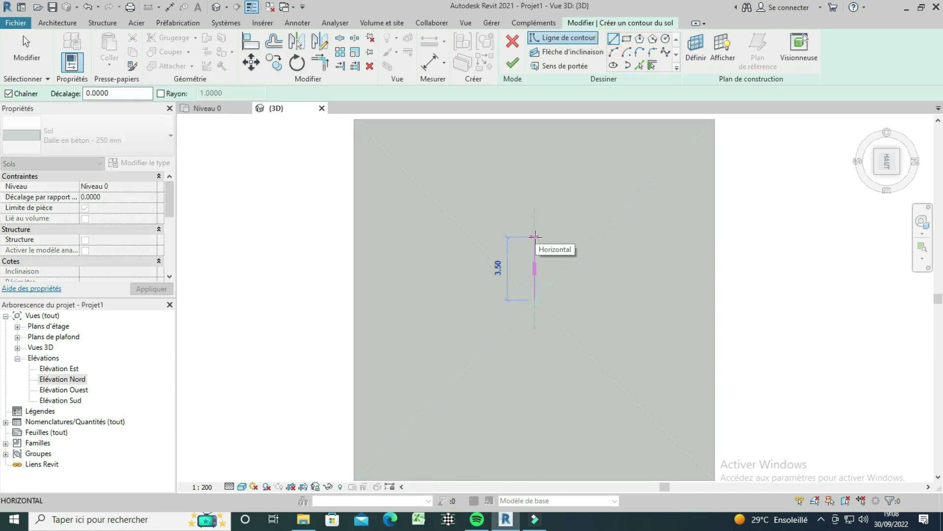
type("1")
key("Return")
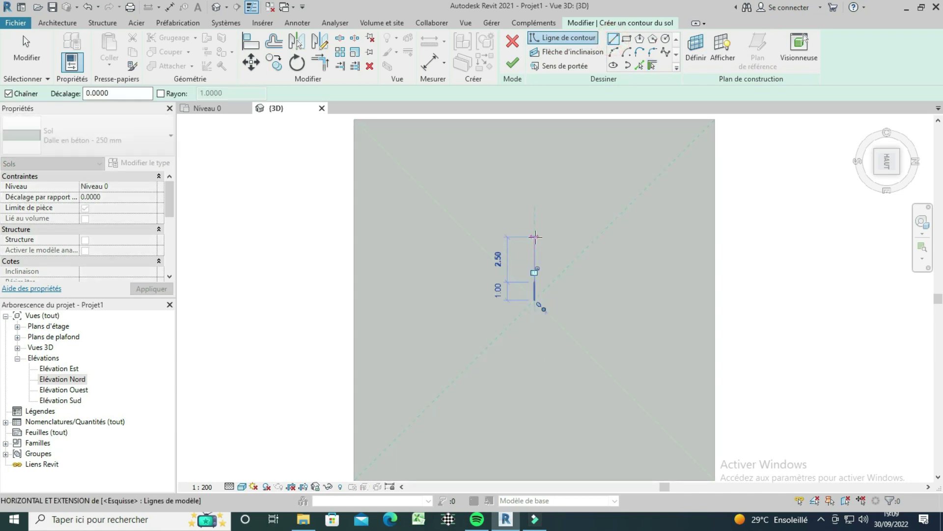
key("Escape")
key("Escape")
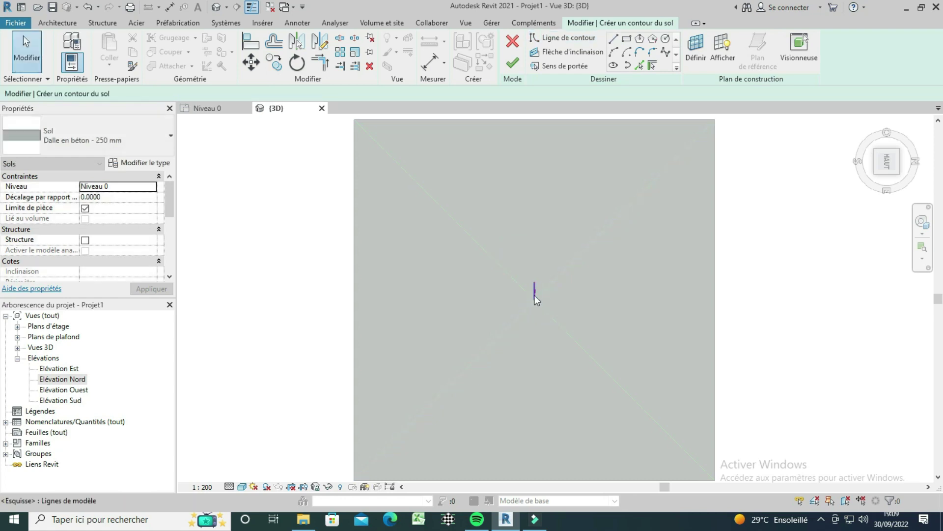
left_click(614, 43)
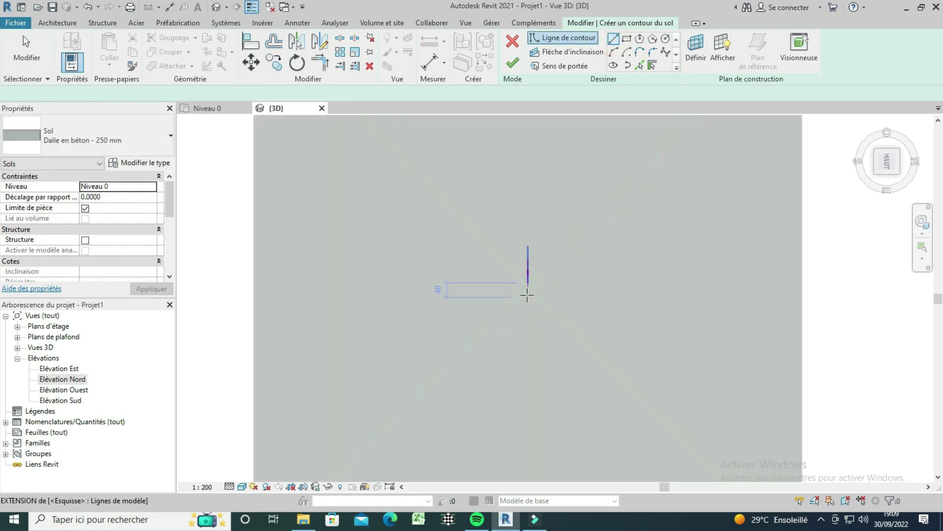
left_click(528, 282)
left_click(528, 383)
key("Escape")
key("Escape")
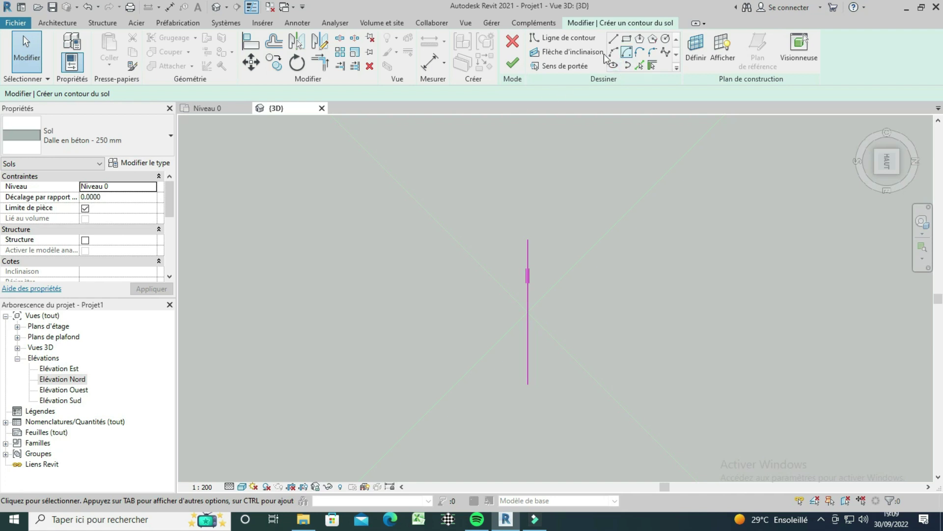
- Draw a small semicircular arc and a large semicircular arc on the centre line
left_click(613, 52)
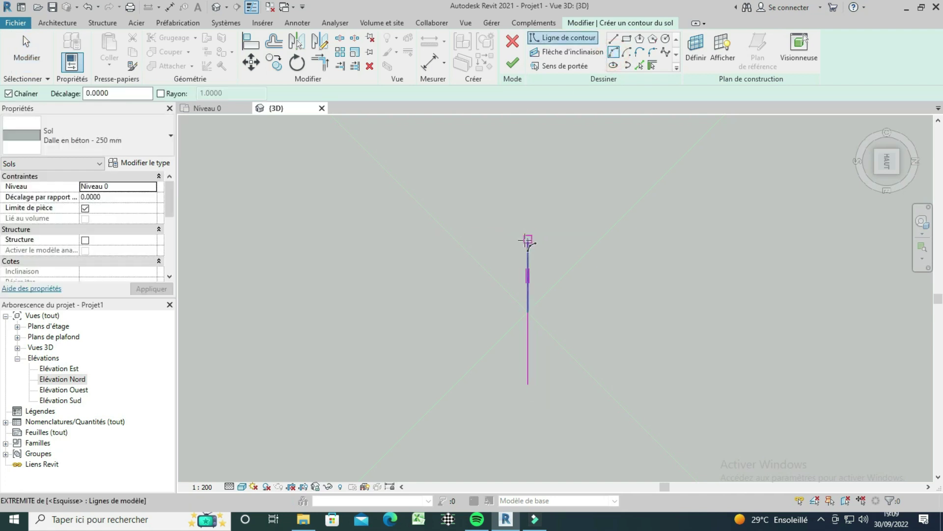
left_click(527, 239)
left_click(526, 312)
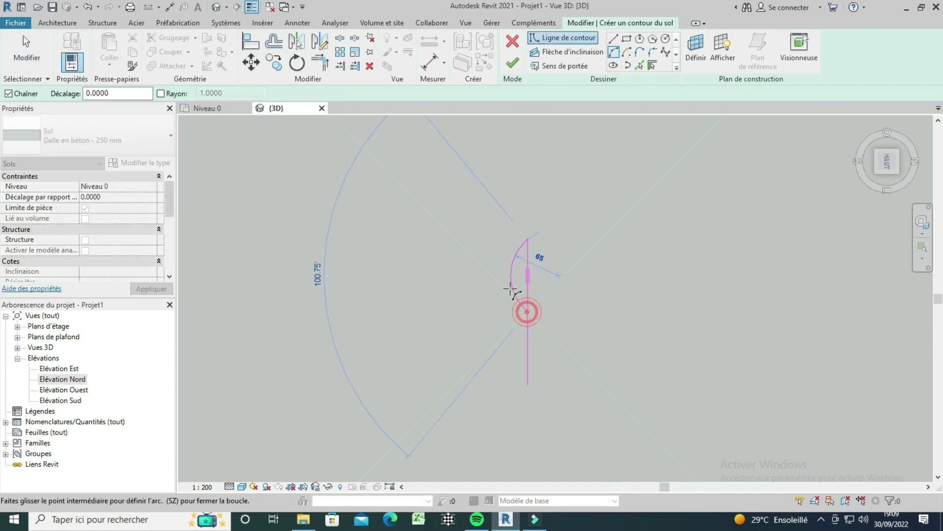
left_click(487, 284)
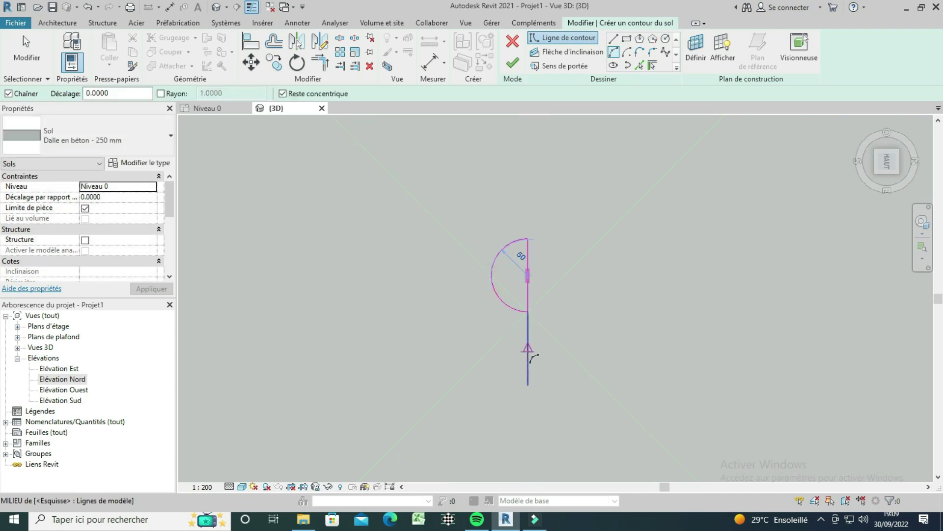
scroll(539, 389, "up", 2)
left_click(522, 169)
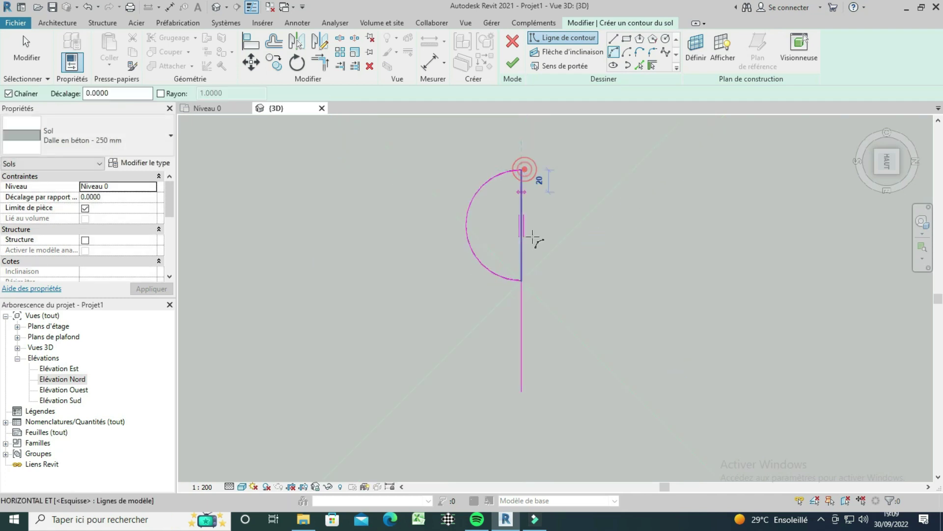
left_click(521, 391)
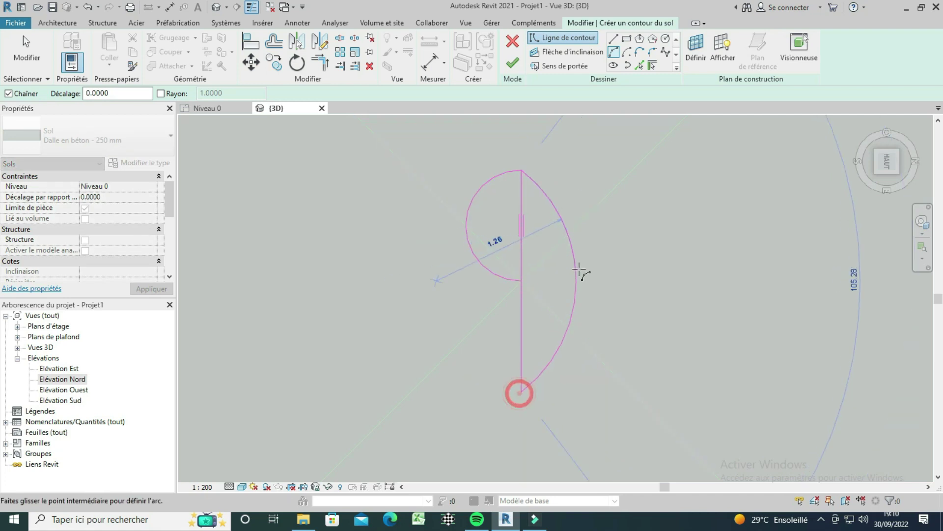
left_click(645, 250)
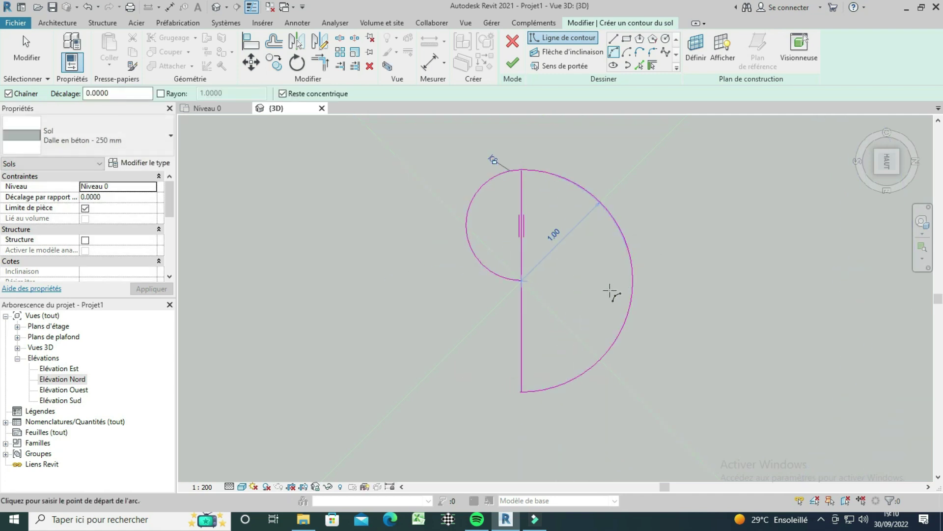
key("Escape")
key("Escape")
left_click(274, 42)
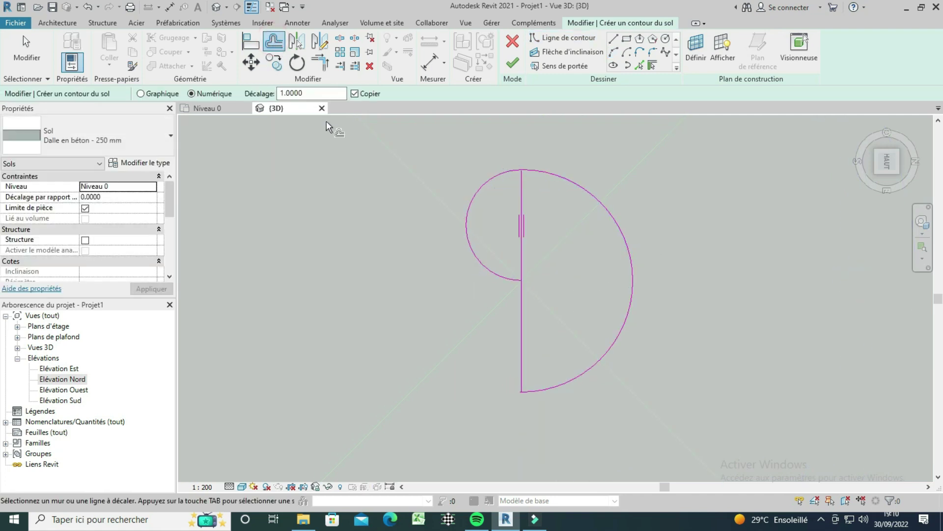
- Make 0.02 offset copies of both the large and small arcs
double_click(308, 93)
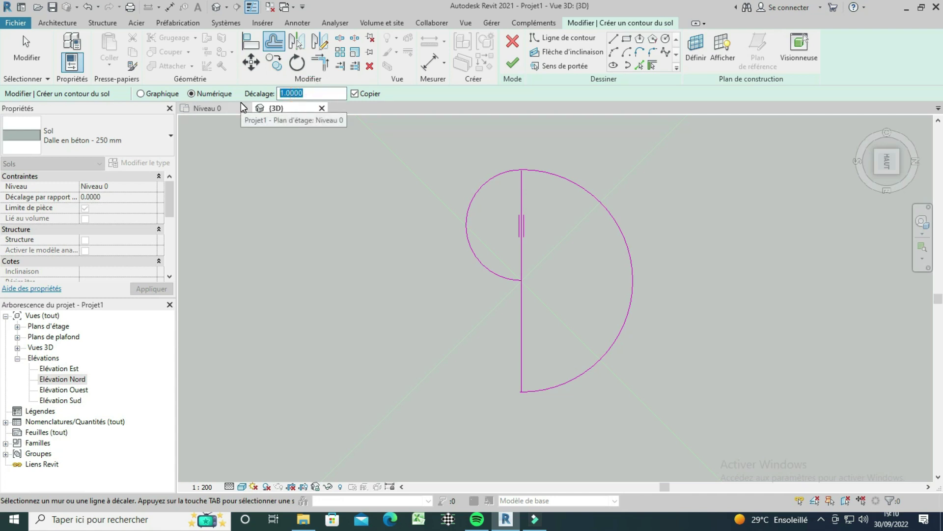
type("0.02")
key("Return")
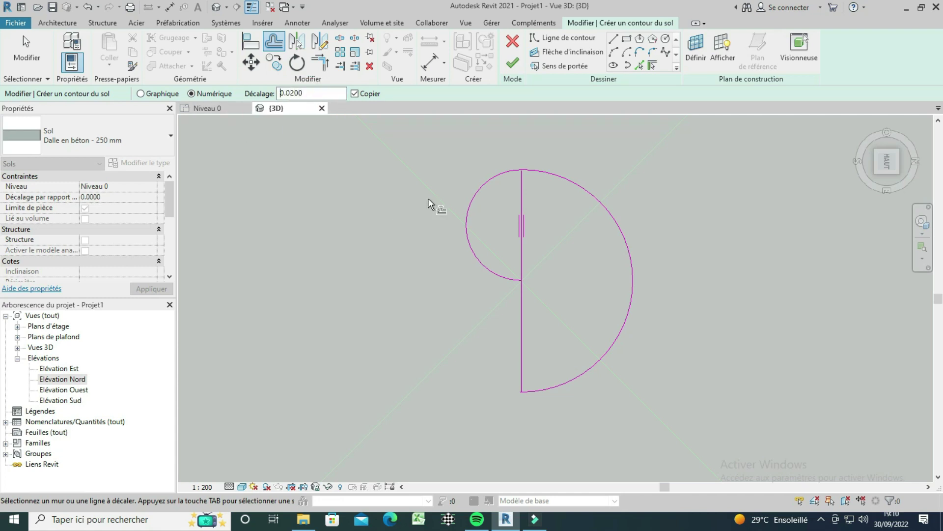
left_click(632, 254)
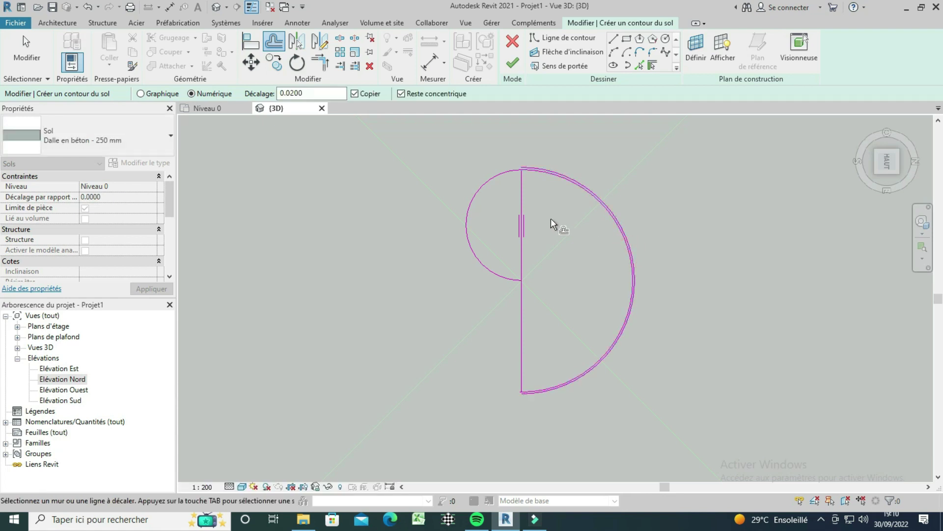
left_click(468, 205)
scroll(513, 178, "up", 3)
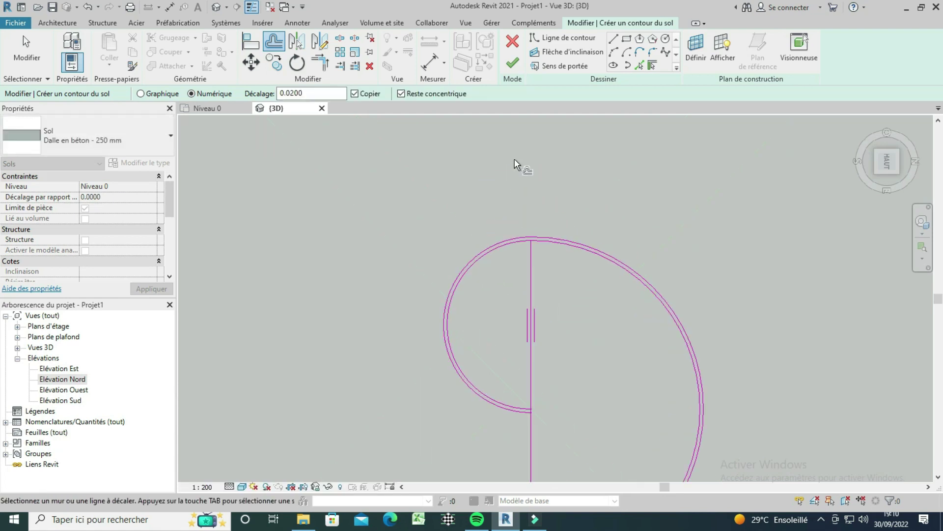
- Extend the vertical boundary line 1 m upward from its top end
left_click(615, 44)
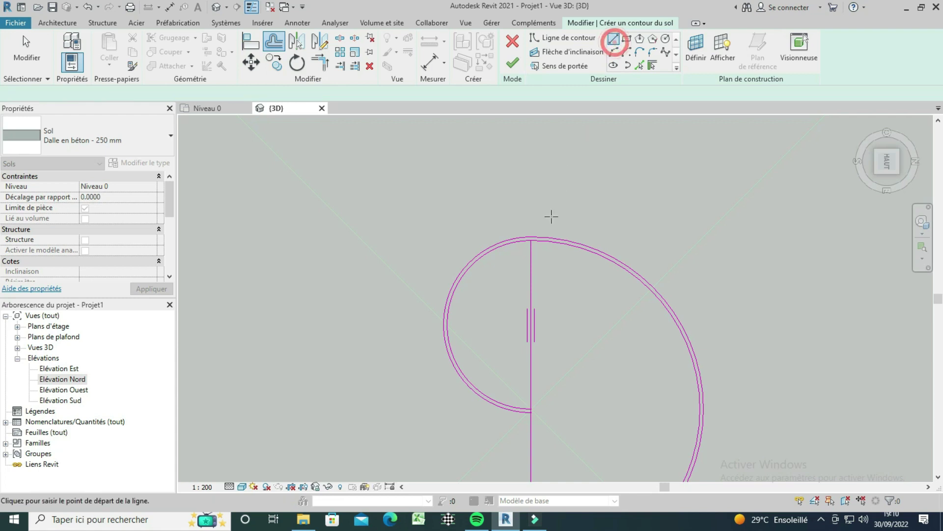
left_click(531, 235)
type("1")
key("Return")
scroll(533, 158, "down", 3)
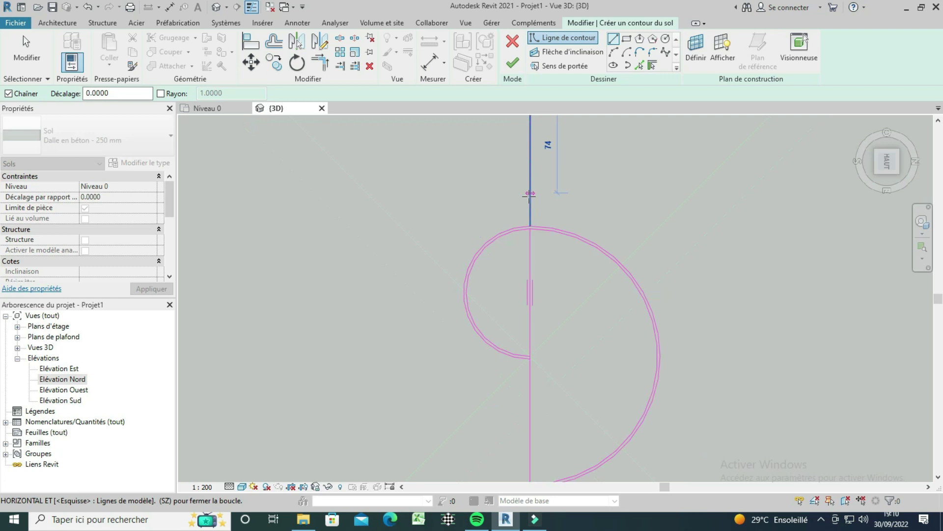
key("Escape")
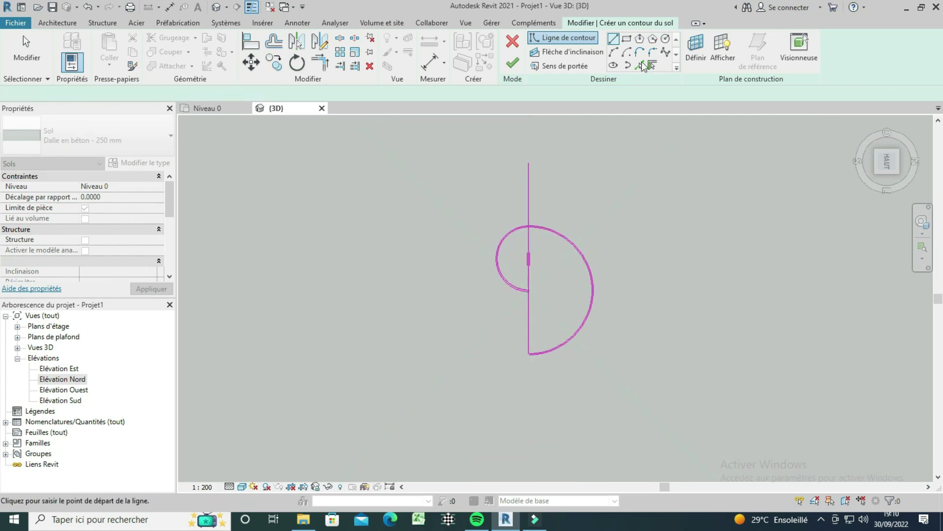
- Draw a larger start-end-radius arc around the opposite side of the spiral
left_click(613, 51)
left_click(532, 158)
scroll(522, 344, "up", 3)
scroll(525, 353, "up", 2)
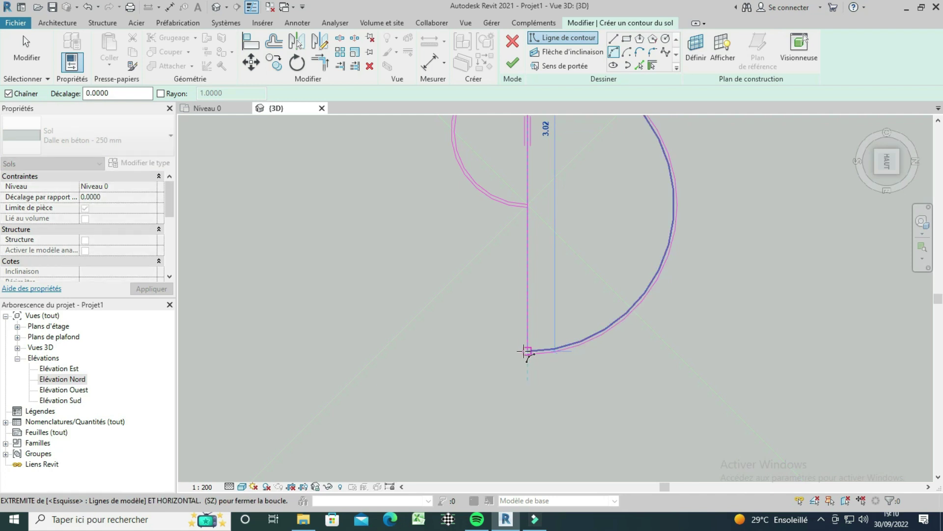
left_click(527, 350)
scroll(399, 313, "down", 1)
scroll(399, 312, "down", 2)
left_click(400, 316)
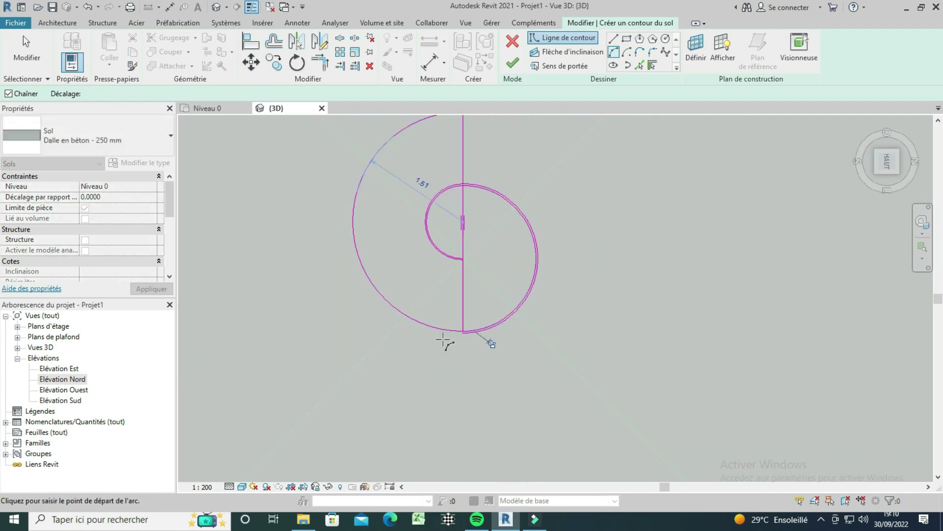
scroll(446, 337, "down", 1)
left_click(274, 42)
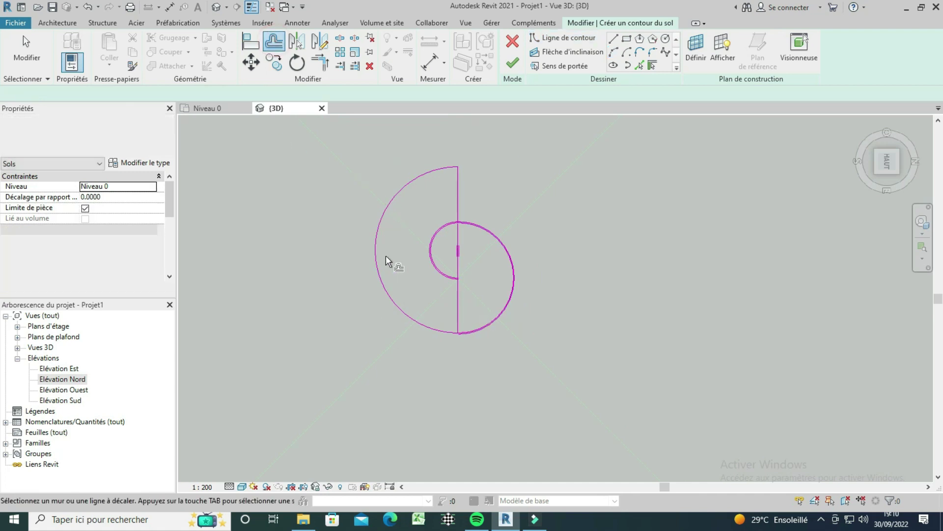
- Make an offset copy of the outer spiral arc and finish offsetting
scroll(378, 263, "up", 1)
left_click(372, 271)
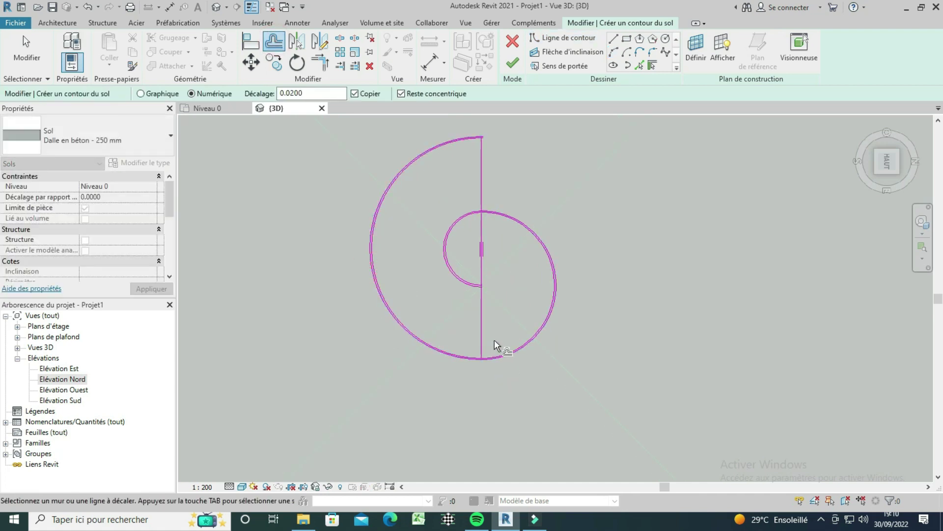
scroll(480, 378, "up", 2)
key("Escape")
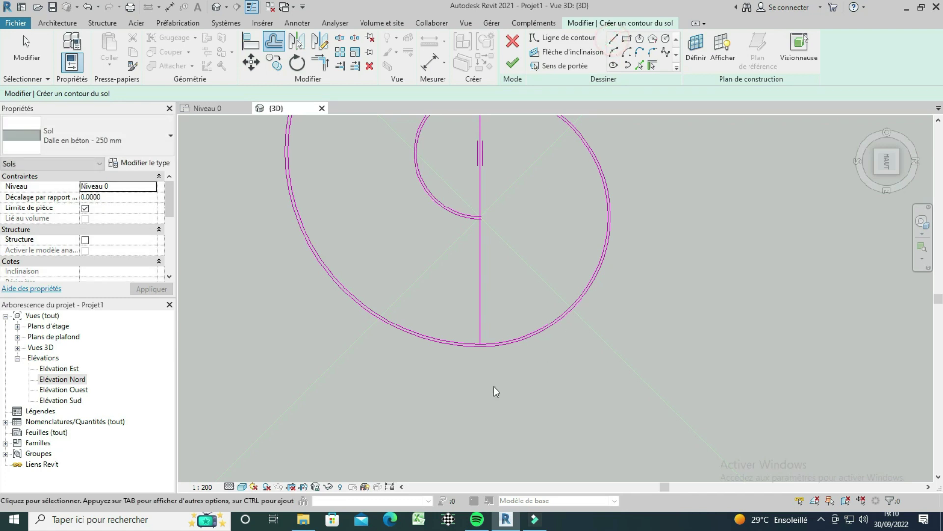
- Draw a 1-unit boundary line down the axis from the outer arc's bottom
scroll(483, 343, "up", 1)
key("l")
key("i")
left_click(480, 331)
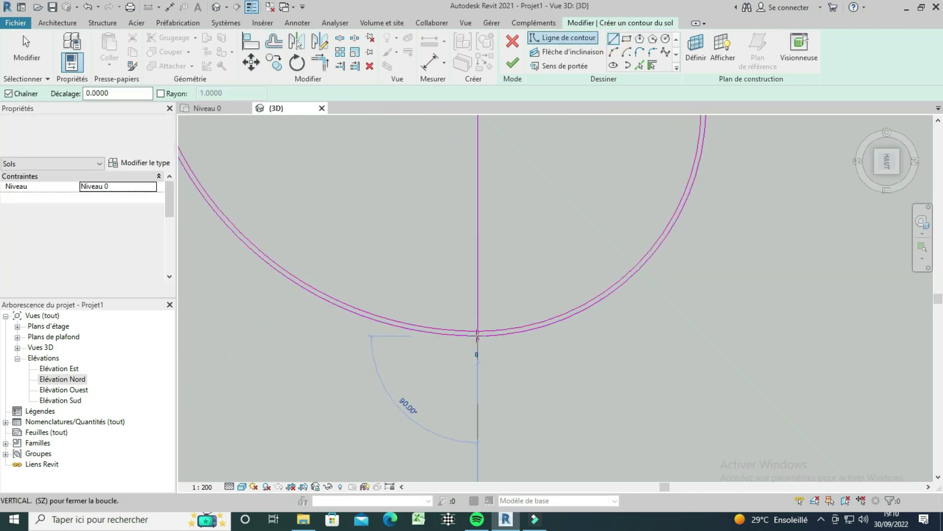
scroll(482, 417, "down", 2)
type("1")
key("Return")
scroll(459, 294, "down", 1)
scroll(503, 334, "down", 1)
scroll(447, 295, "up", 1)
key("Escape")
key("Escape")
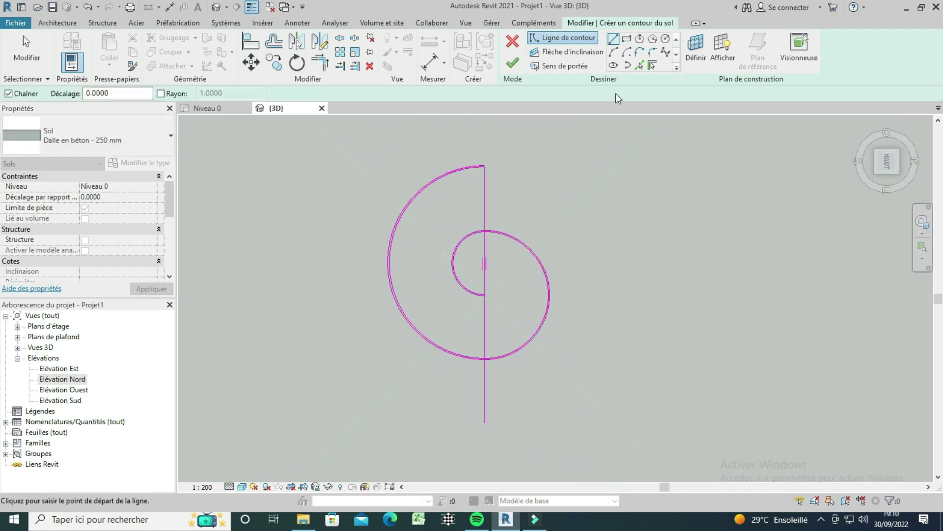
- Add start-end-radius arcs from the new line's bottom, looping around the axis ends
left_click(613, 52)
left_click(485, 420)
scroll(485, 169, "up", 3)
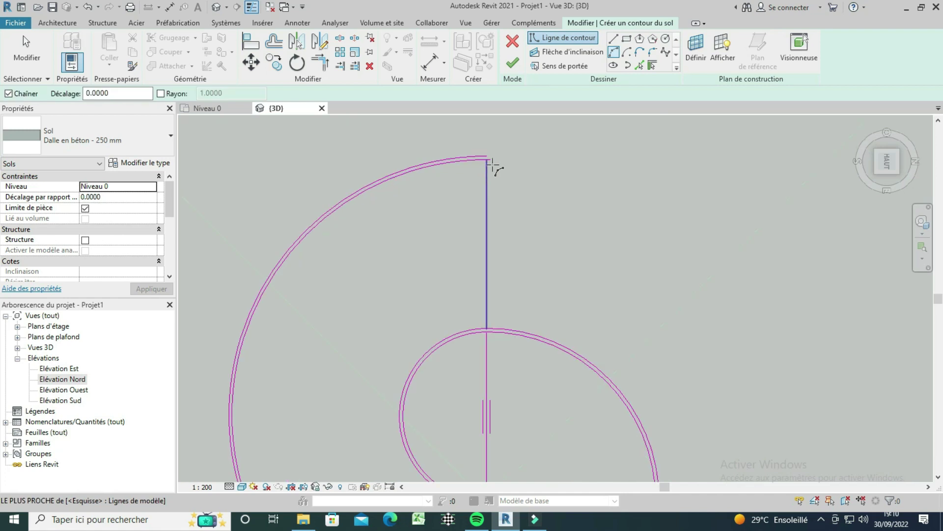
left_click(487, 159)
scroll(487, 159, "down", 2)
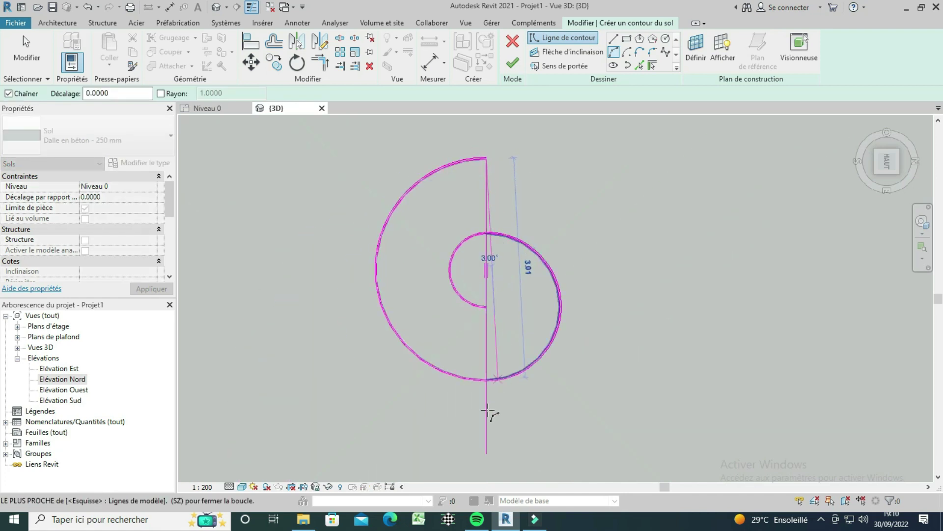
left_click(486, 452)
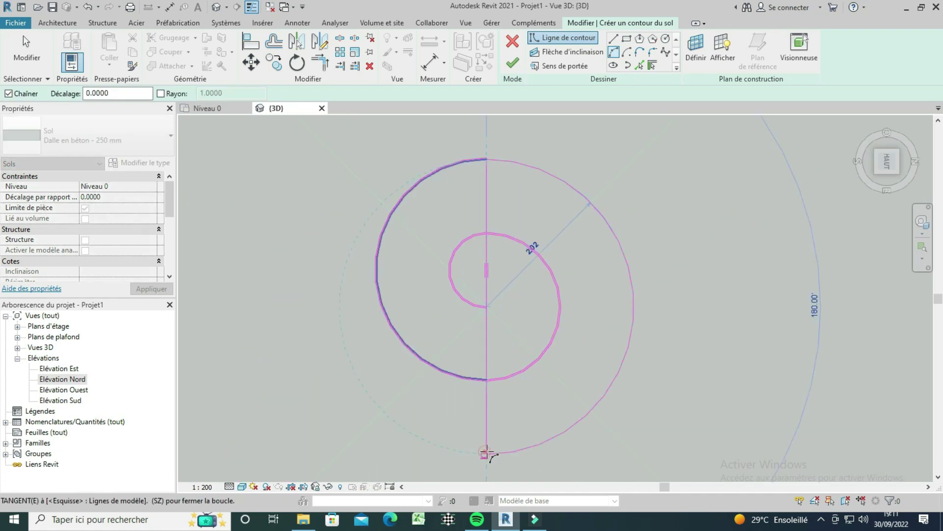
left_click(646, 329)
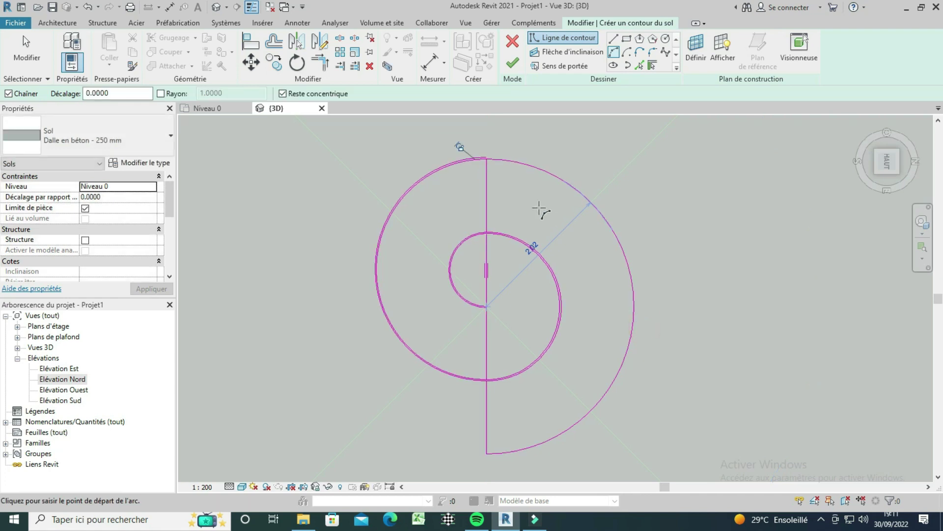
- Draw a 1-unit boundary line up the axis from the outer arc's top
left_click(613, 39)
scroll(511, 211, "down", 2)
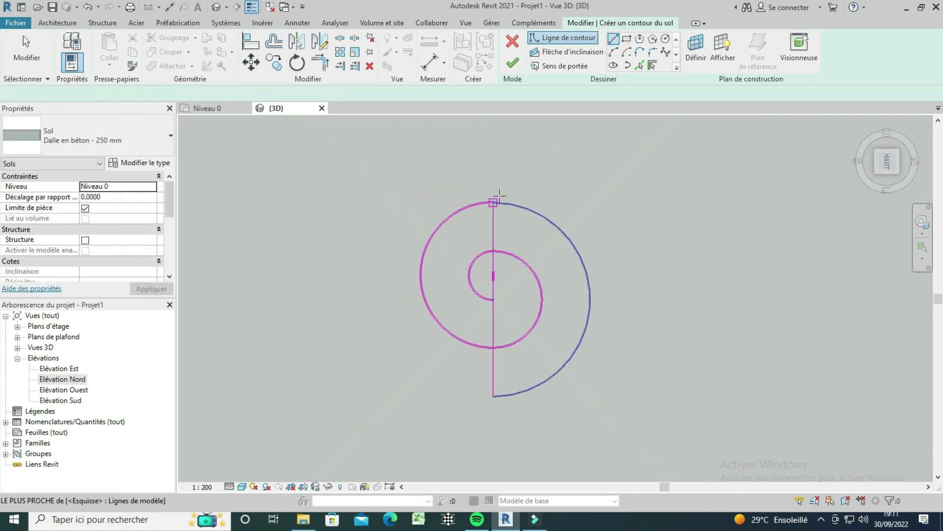
scroll(494, 202, "up", 5)
left_click(497, 226)
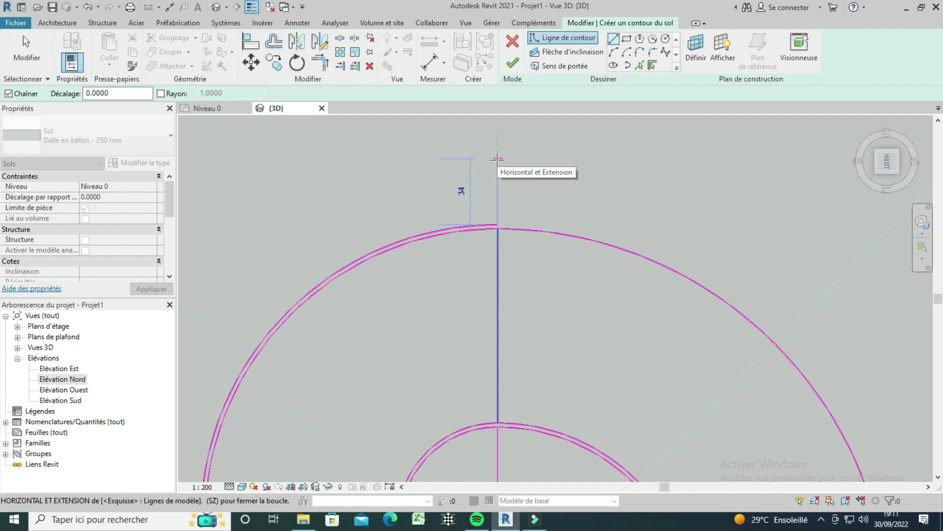
type("1")
key("Return")
scroll(492, 201, "down", 3)
scroll(493, 212, "up", 1)
key("Escape")
key("Escape")
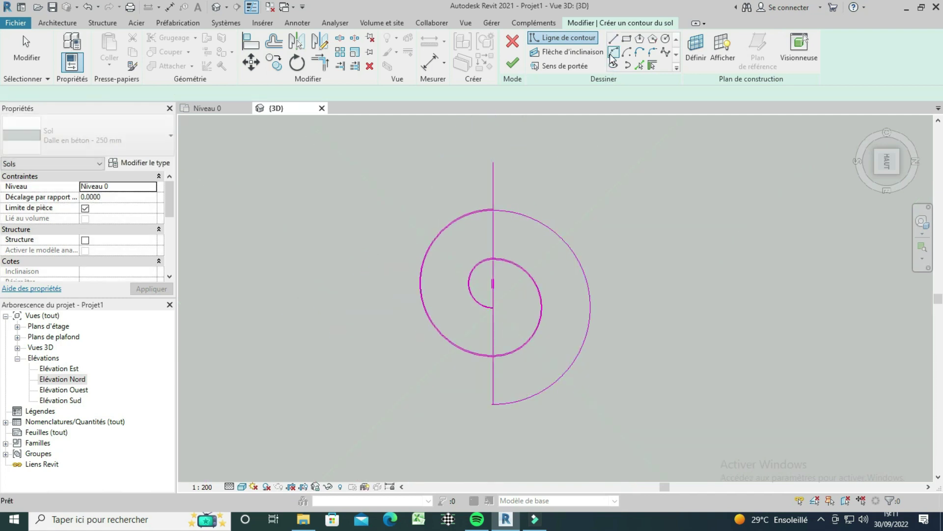
- Add a wider arc from that line's top to the axis bottom, completing the outer turn
left_click(611, 52)
left_click(493, 162)
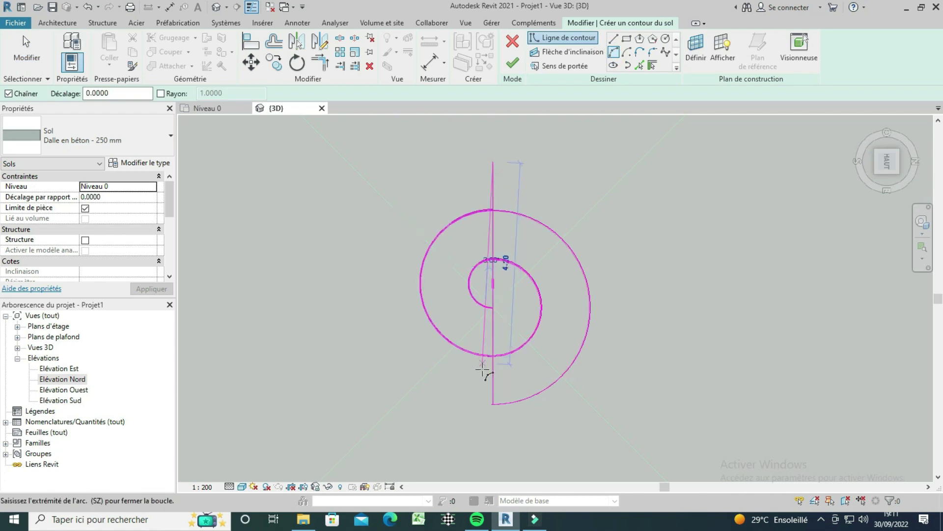
scroll(499, 406, "up", 3)
scroll(493, 413, "up", 2)
left_click(491, 388)
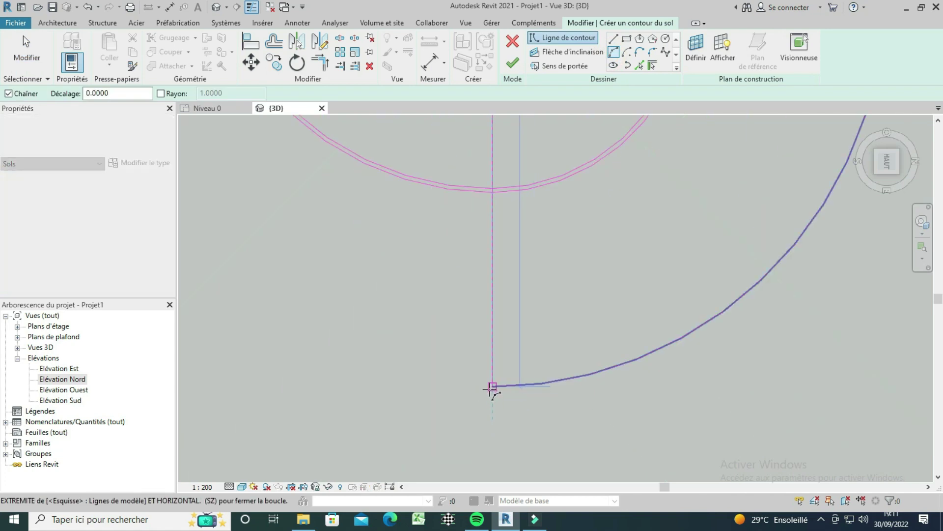
scroll(494, 398, "down", 2)
scroll(484, 406, "down", 2)
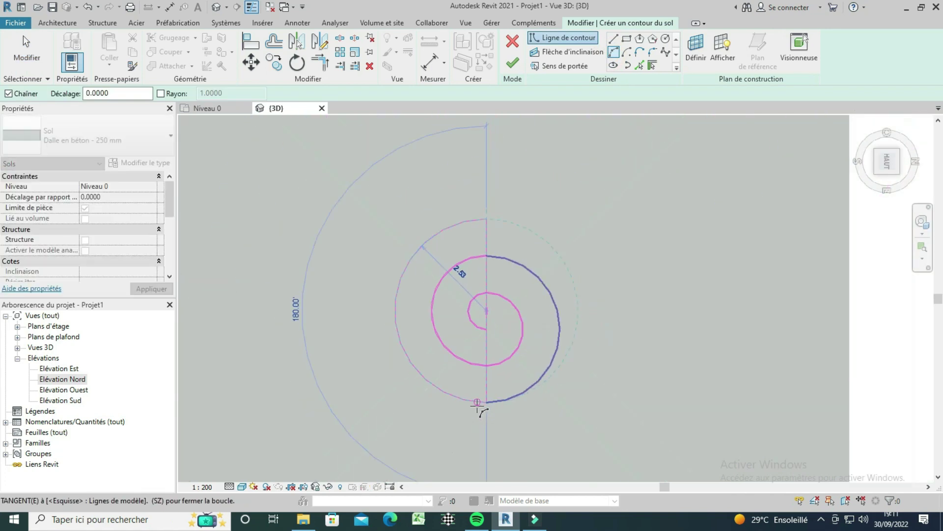
left_click(399, 340)
key("Escape")
key("Escape")
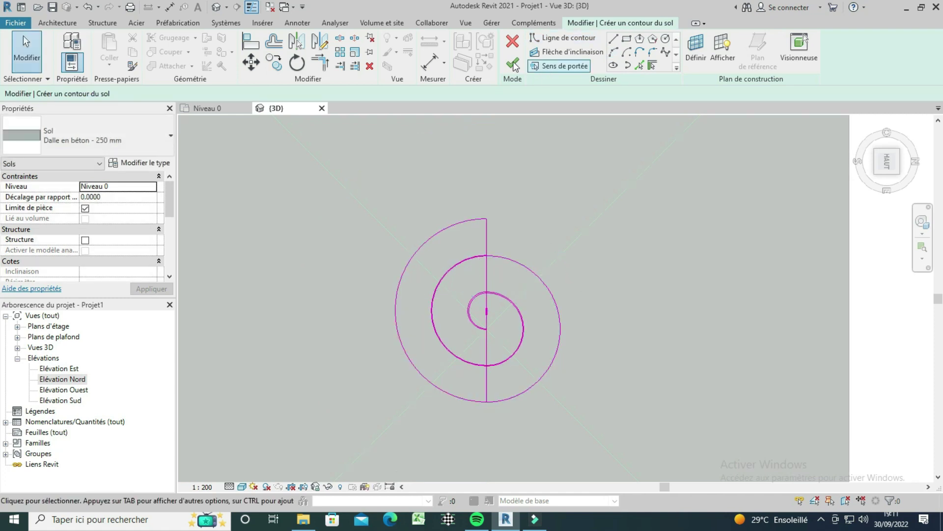
- Make 0.02 offset copies of the left and right outer arcs
left_click(269, 46)
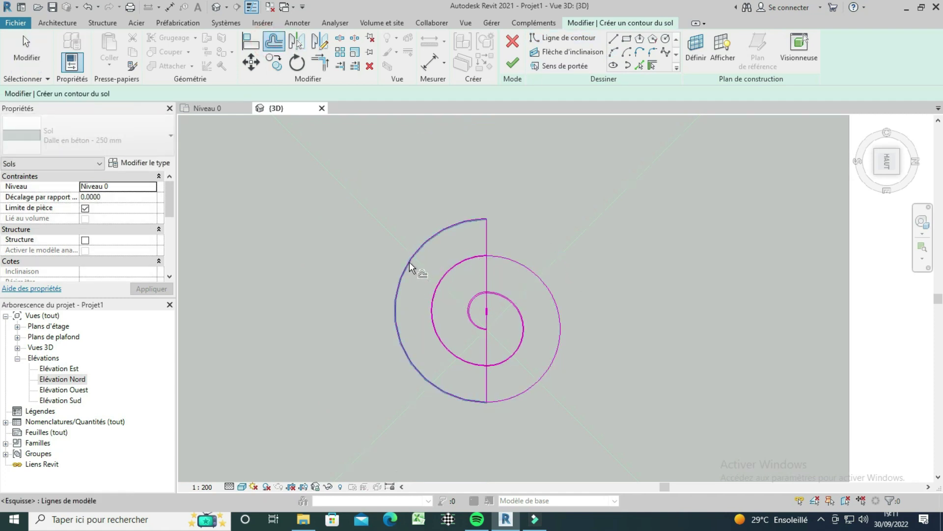
scroll(395, 275, "up", 3)
left_click(415, 281)
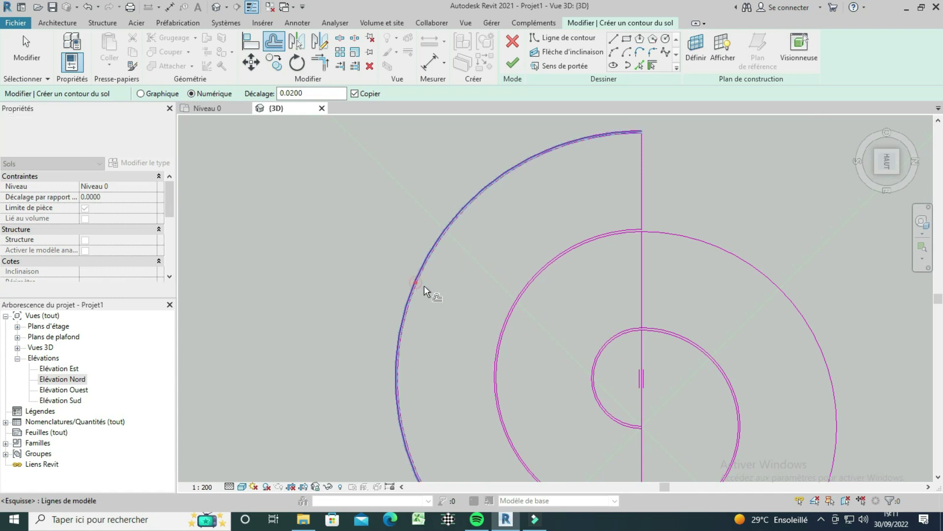
scroll(522, 219, "down", 3)
scroll(590, 395, "up", 3)
scroll(590, 395, "up", 3)
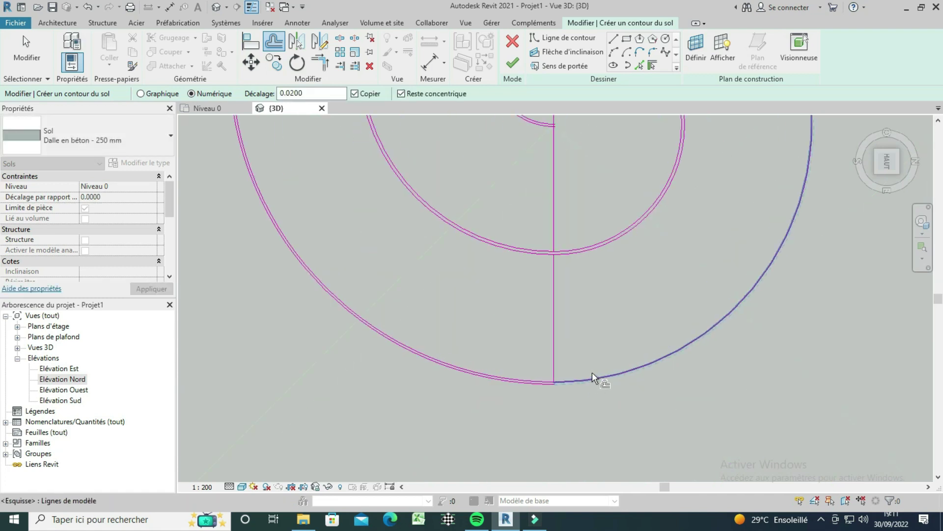
left_click(587, 379)
scroll(555, 426, "down", 3)
scroll(555, 425, "down", 2)
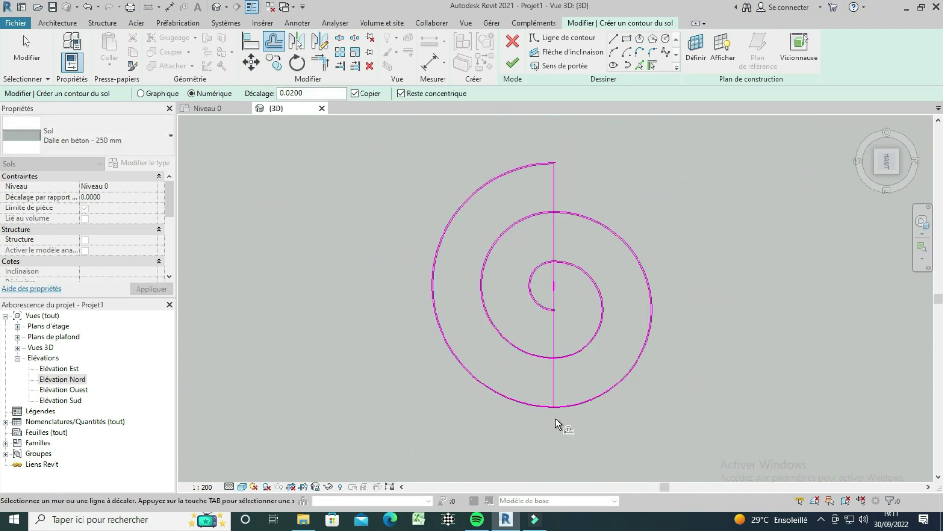
scroll(560, 406, "up", 2)
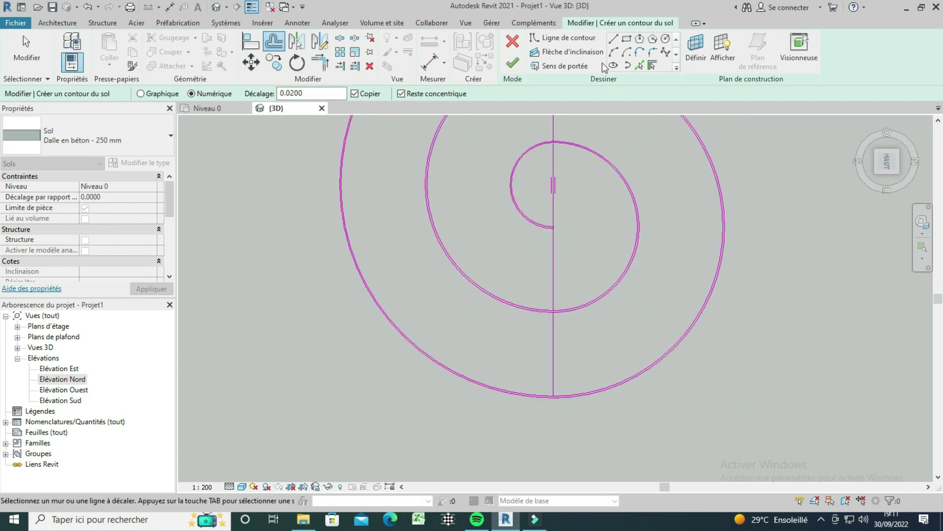
- Start a boundary line at the lower arc's endpoint with length 0, then cancel it
left_click(613, 38)
scroll(553, 442, "up", 2)
scroll(555, 403, "up", 1)
scroll(550, 383, "up", 1)
left_click(523, 344)
scroll(522, 346, "down", 1)
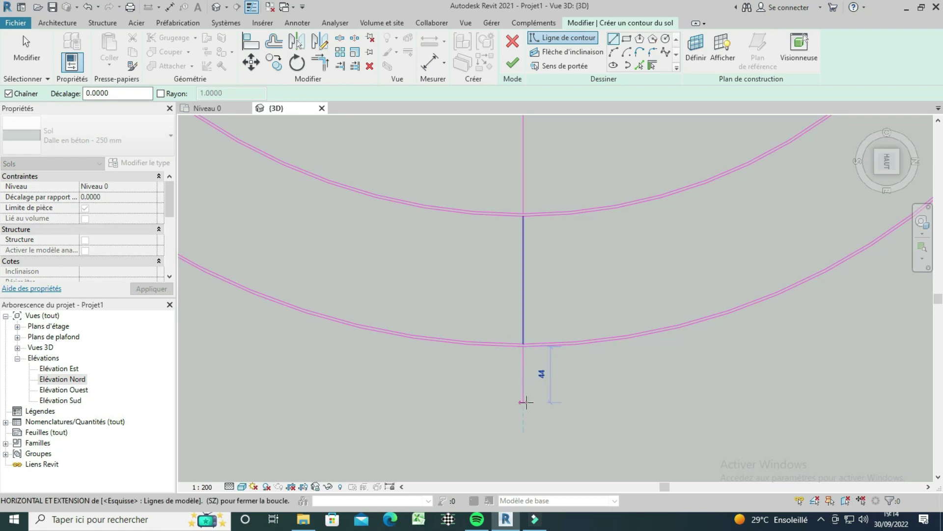
type("0")
key("Return")
scroll(530, 341, "down", 2)
scroll(529, 340, "down", 2)
scroll(526, 337, "down", 1)
scroll(543, 312, "up", 1)
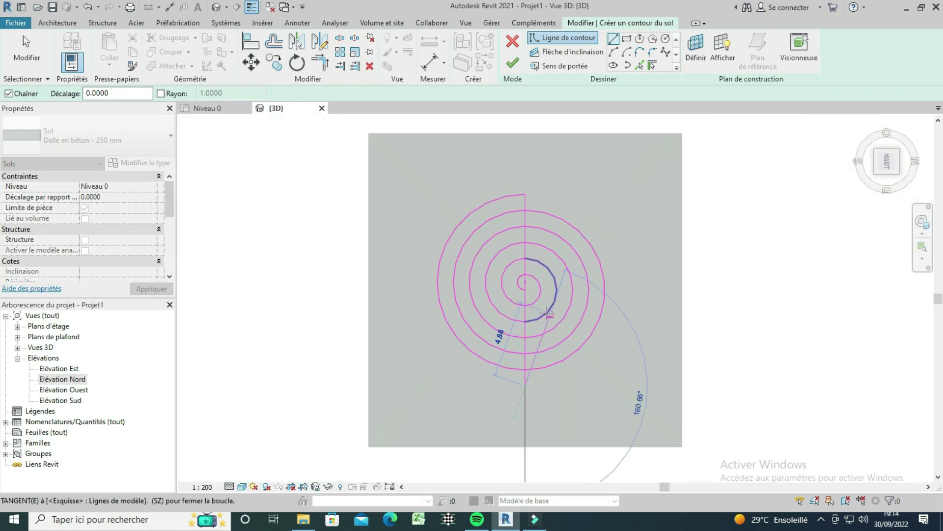
scroll(545, 312, "up", 1)
key("Escape")
- Draw a new outer arc from the top arc's endpoint down to the spiral's bottom
left_click(613, 51)
scroll(522, 155, "up", 2)
scroll(522, 158, "up", 1)
scroll(523, 162, "up", 1)
left_click(522, 158)
scroll(522, 163, "down", 1)
scroll(523, 148, "down", 2)
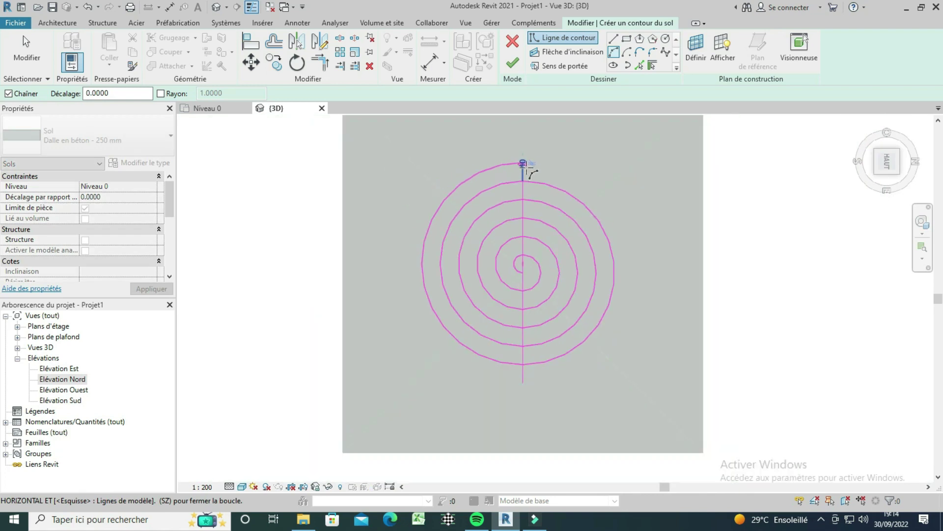
scroll(522, 375, "up", 2)
scroll(523, 393, "up", 2)
left_click(522, 379)
scroll(524, 404, "down", 4)
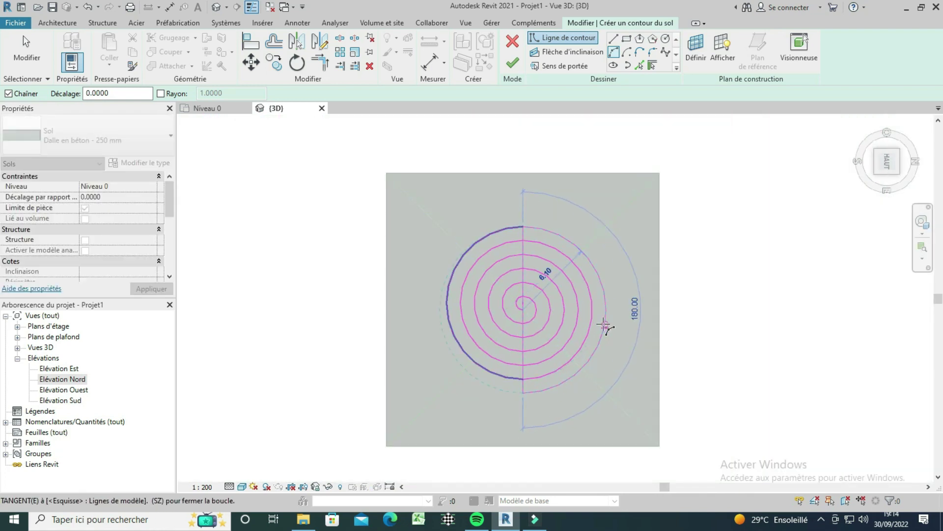
left_click(477, 189)
left_click(274, 42)
- Offset-copy the outermost arc into a double line
scroll(529, 233, "up", 2)
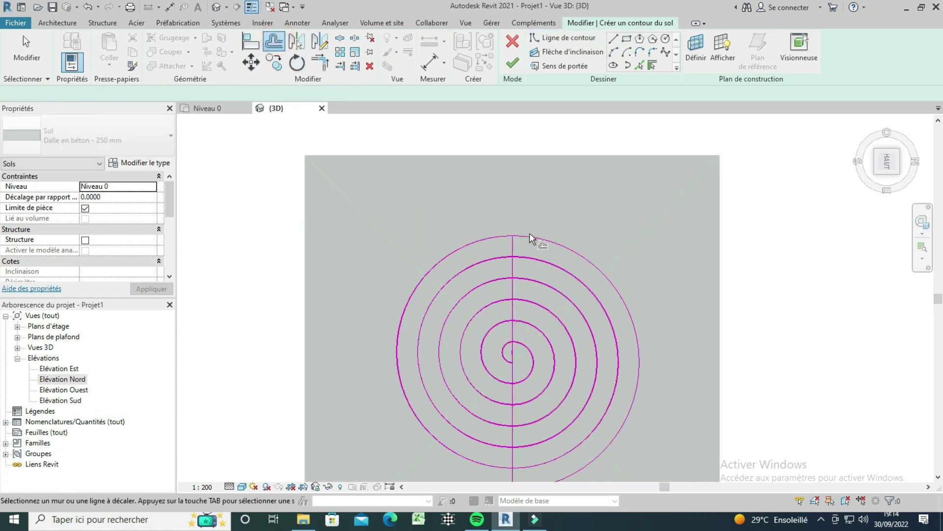
scroll(507, 242, "up", 2)
scroll(511, 236, "up", 2)
scroll(517, 241, "up", 2)
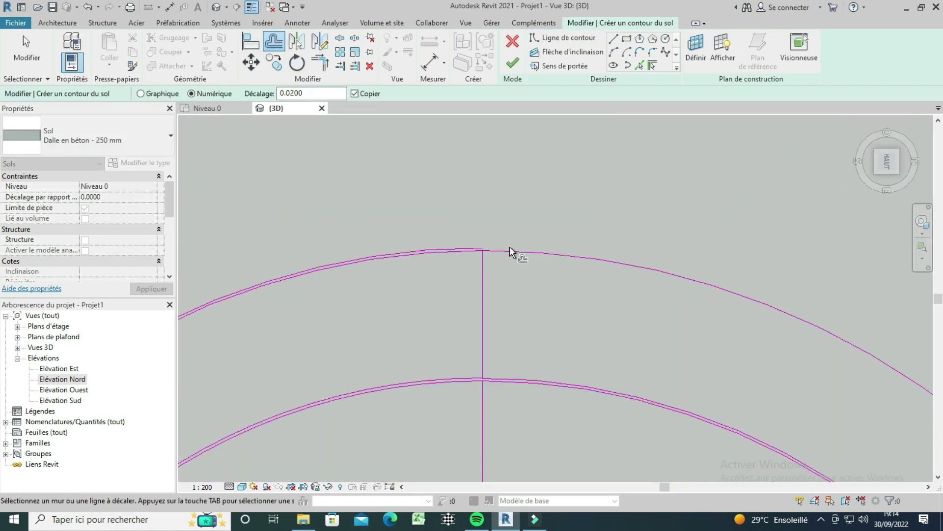
left_click(508, 249)
scroll(519, 199, "down", 5)
scroll(488, 273, "up", 3)
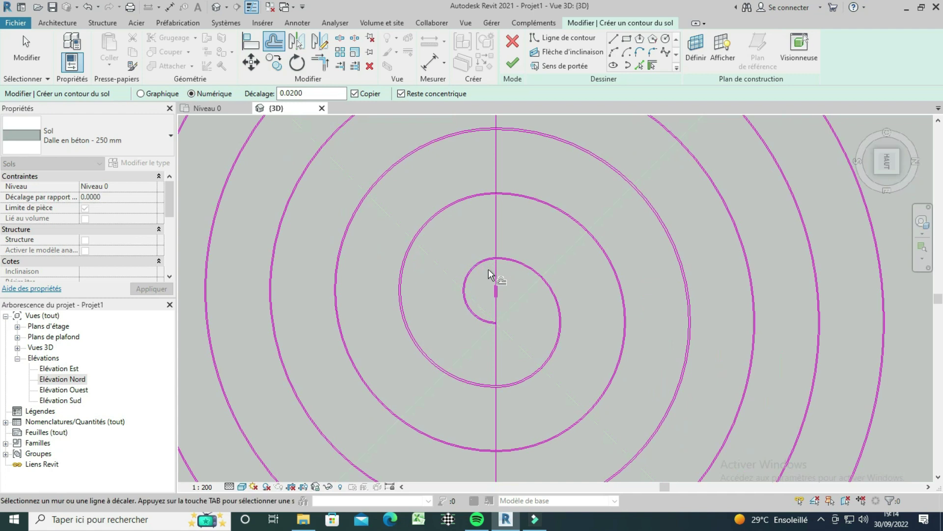
key("Escape")
- Select the vertical axis segments and delete the unwanted long vertical sketch line
left_click(497, 271)
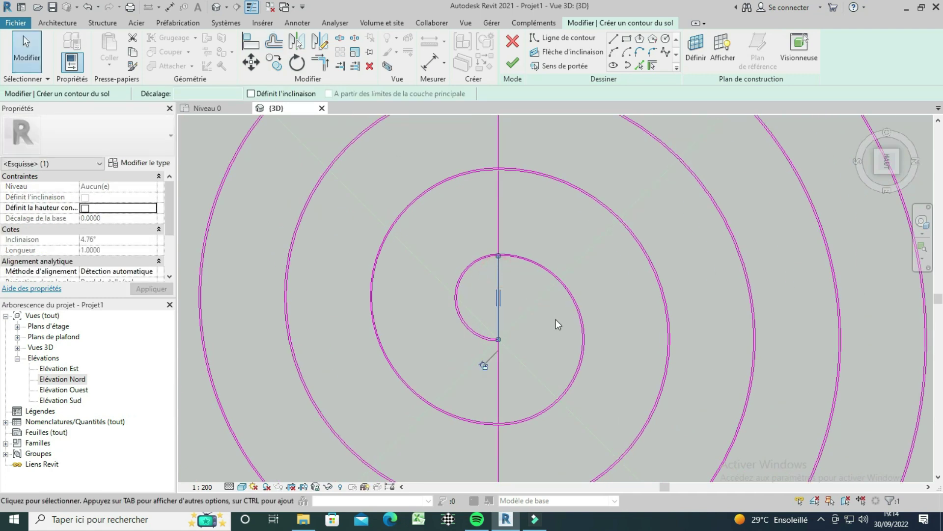
key("Escape")
scroll(507, 312, "down", 4)
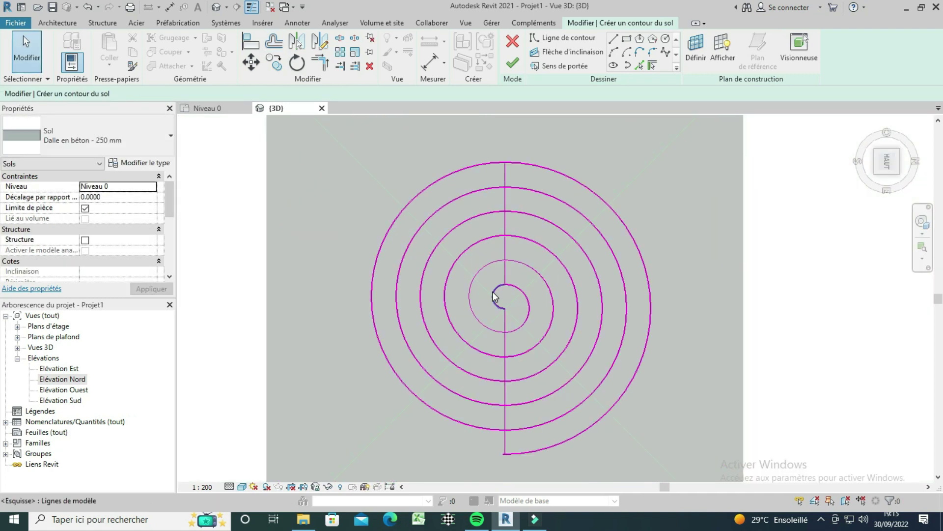
left_click_drag(478, 297, 522, 155)
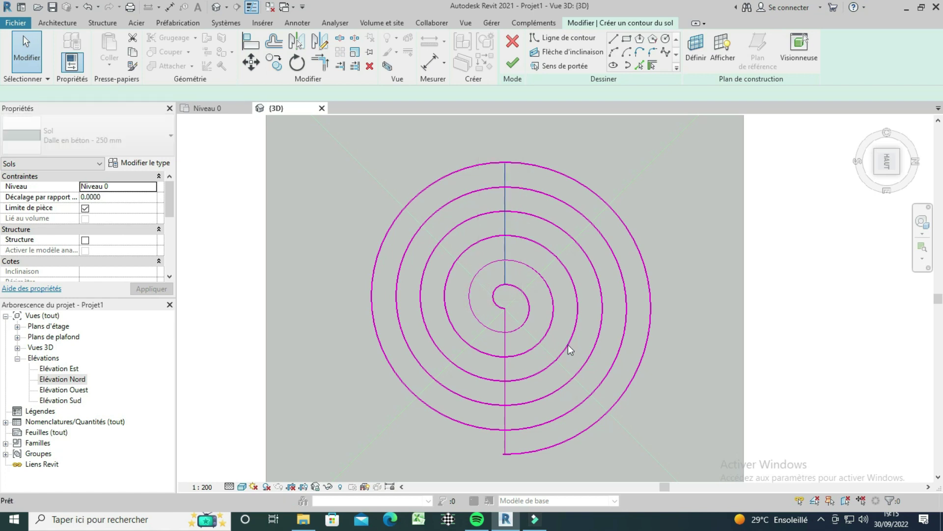
left_click_drag(482, 468, 517, 359)
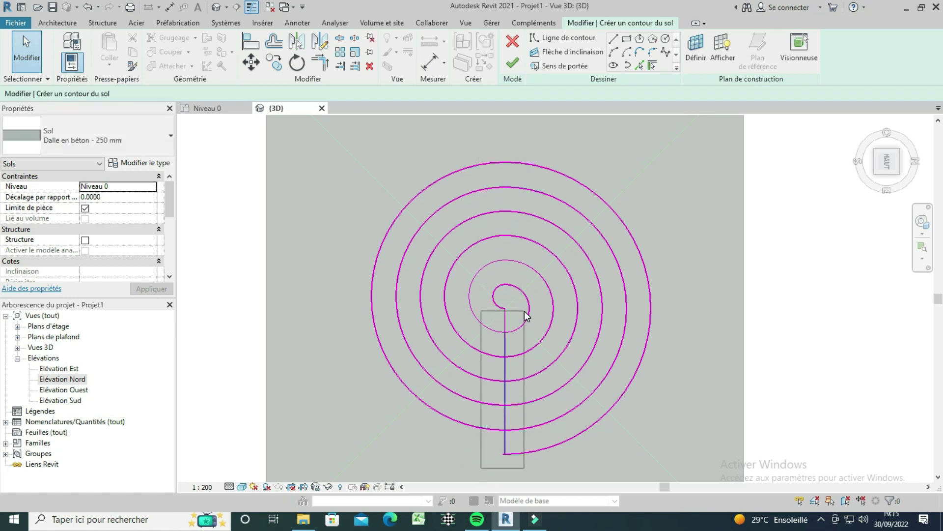
left_click_drag(529, 325, 530, 324)
key("Delete")
- Draw a straight boundary line from the lower curve's end to the upper curve, closing the loop
scroll(511, 277, "up", 3)
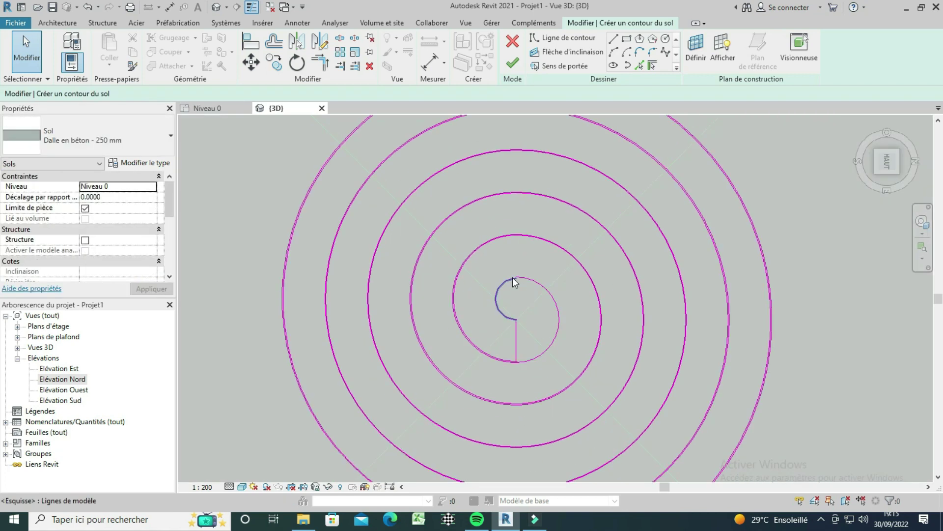
scroll(553, 285, "down", 3)
scroll(514, 446, "up", 2)
scroll(514, 446, "up", 2)
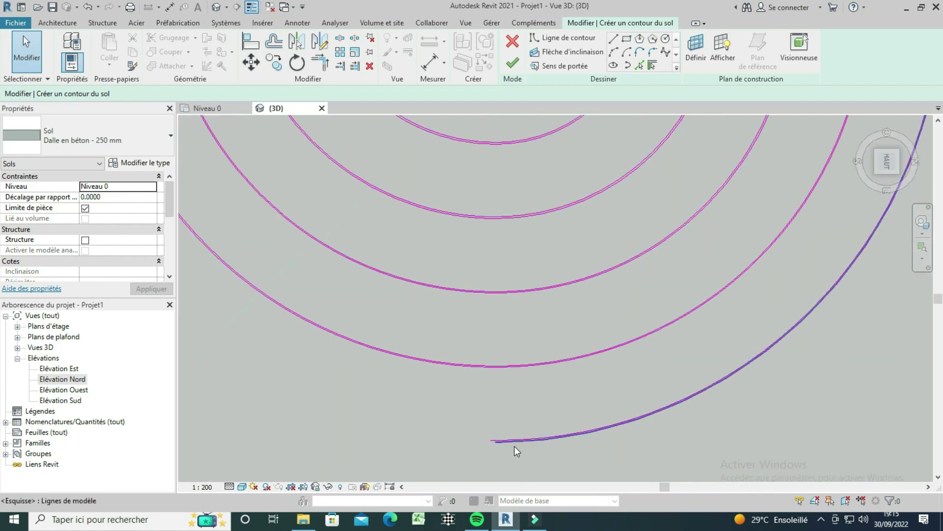
scroll(514, 446, "up", 3)
left_click(613, 40)
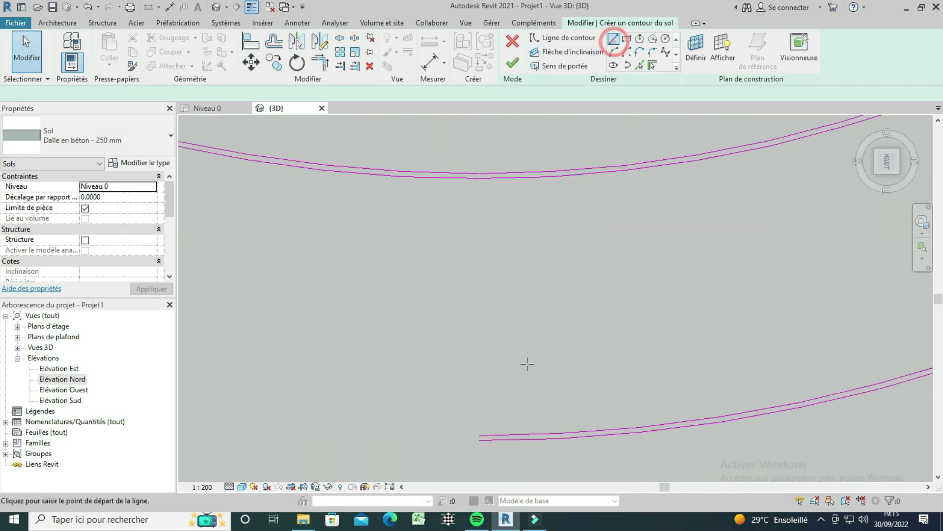
left_click(479, 436)
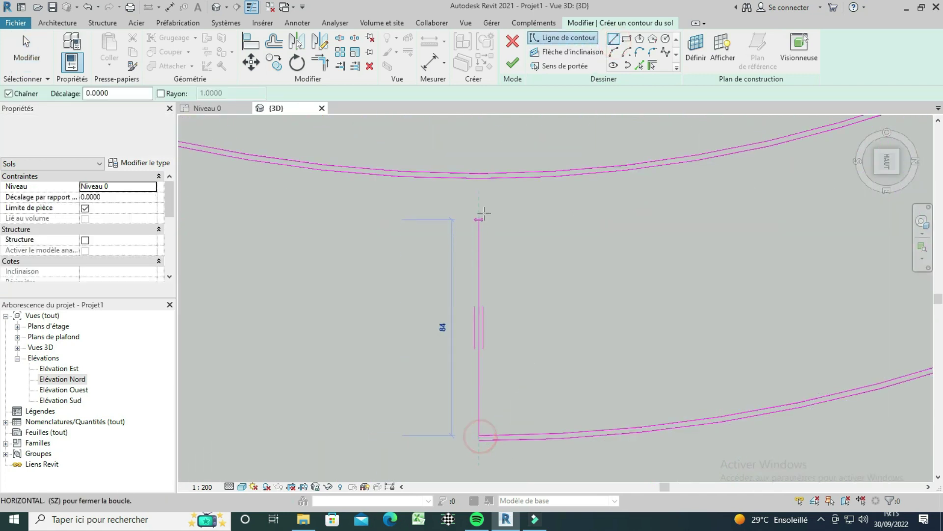
left_click(479, 176)
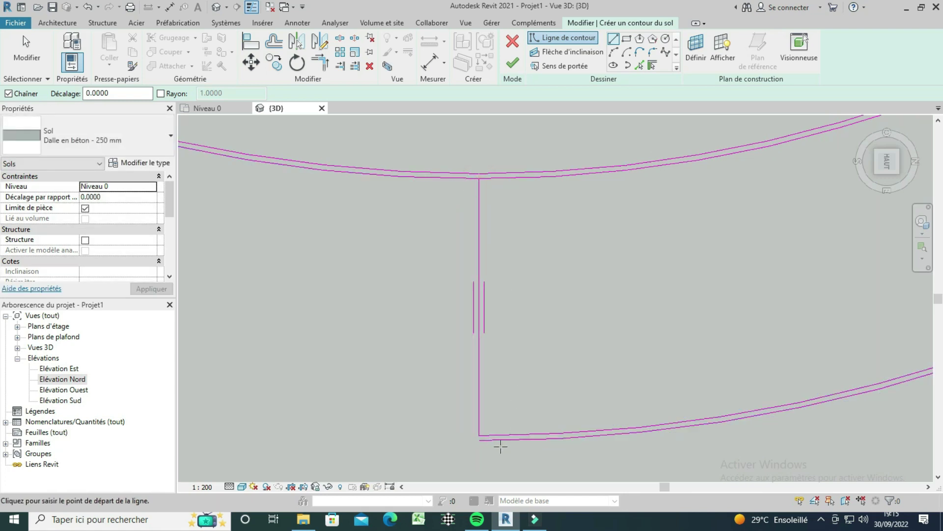
key("Escape")
key("Escape")
- Finish the floor sketch and return to the isometric home view of the slab
scroll(487, 441, "down", 3)
scroll(491, 422, "down", 3)
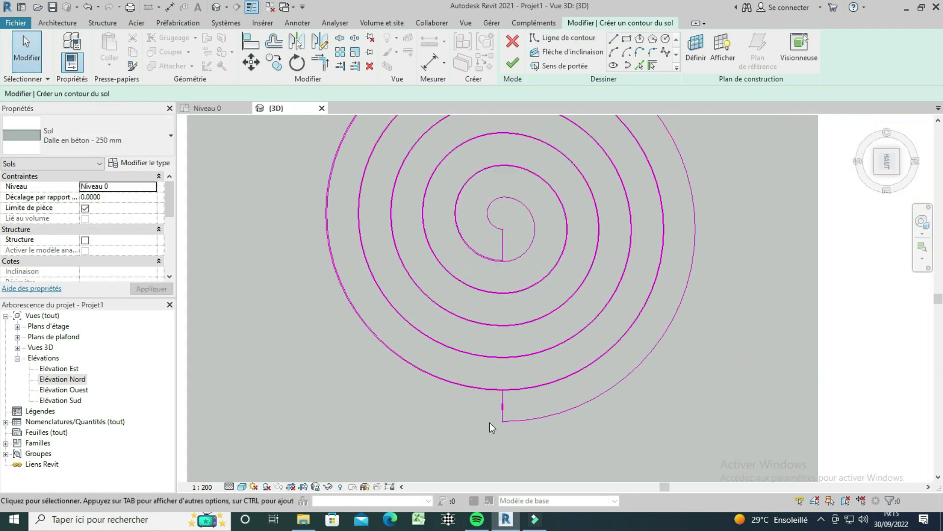
scroll(490, 423, "down", 2)
scroll(551, 197, "down", 1)
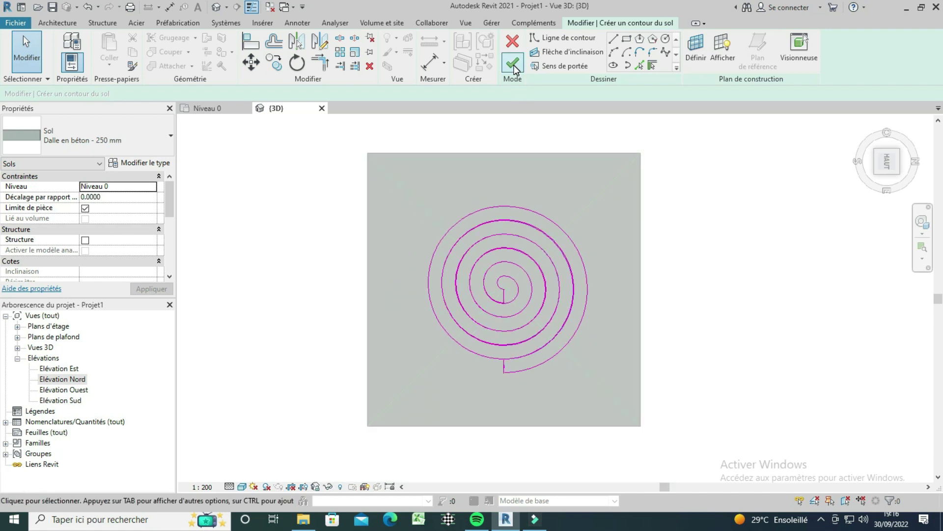
left_click(514, 64)
left_click(703, 276)
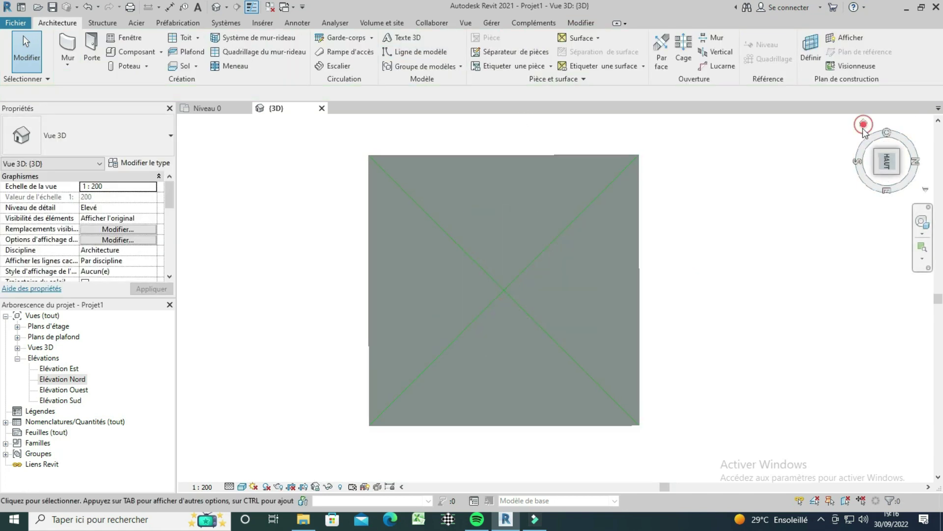
left_click(864, 124)
scroll(557, 370, "up", 1)
scroll(567, 384, "up", 2)
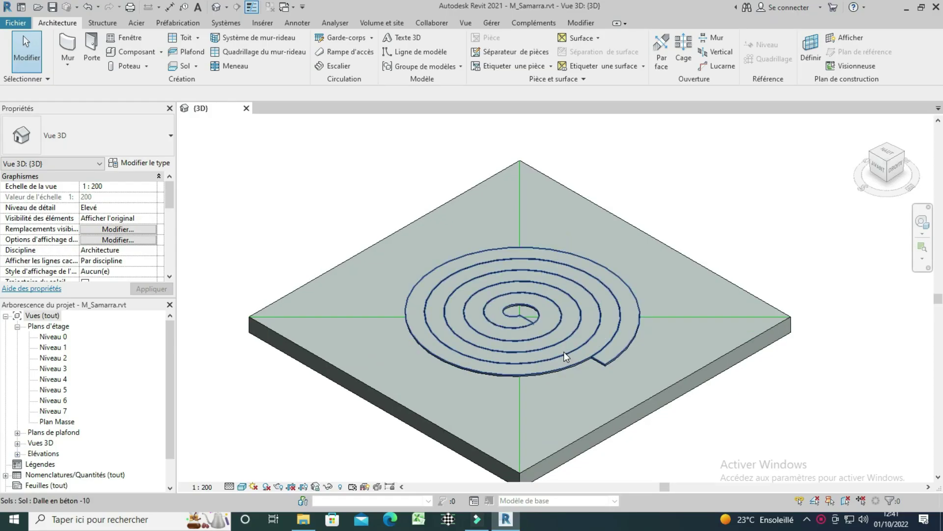
- Edit the spiral floor's sub-elements and raise its inner end point to elevation 45
left_click(564, 351)
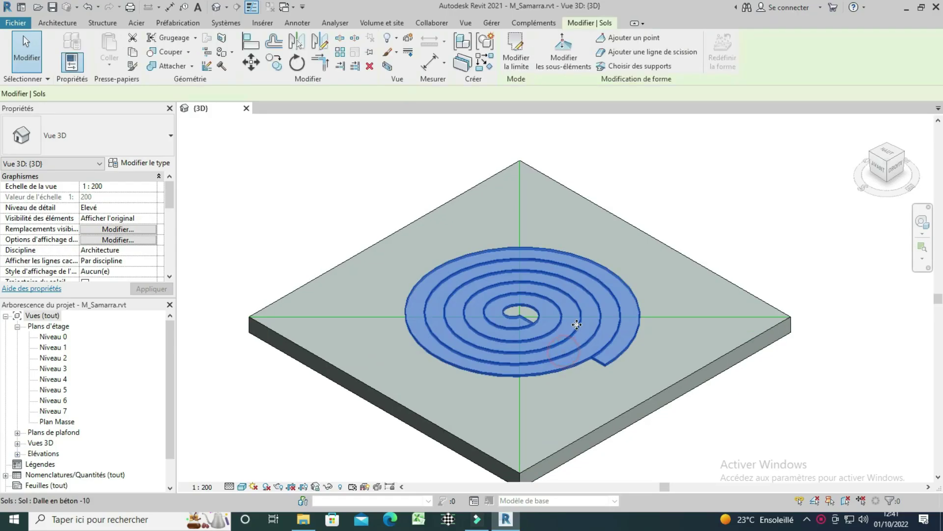
left_click(564, 49)
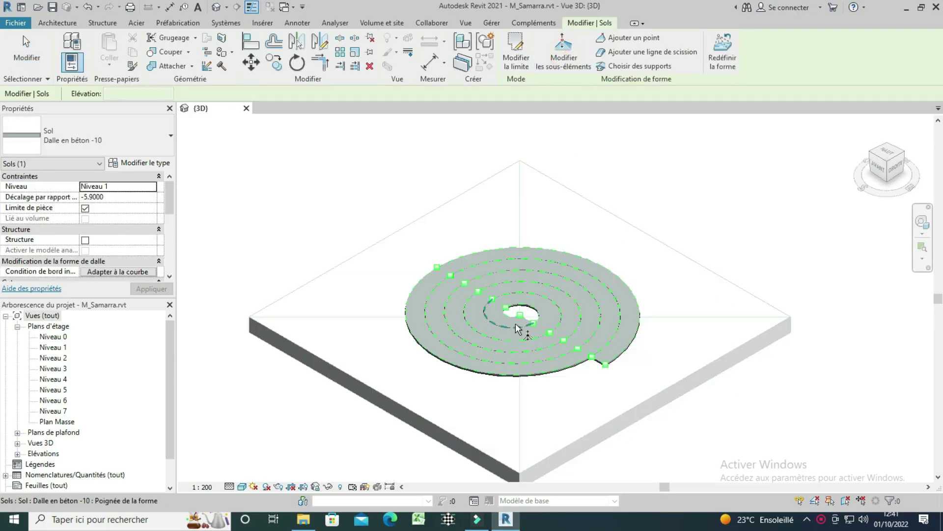
scroll(516, 328, "up", 2)
scroll(537, 325, "up", 2)
scroll(542, 317, "up", 1)
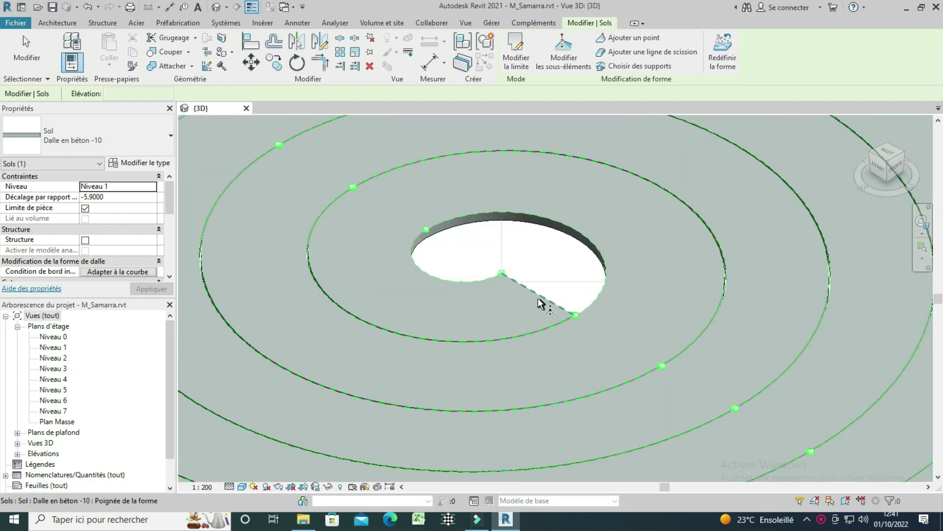
left_click(539, 303)
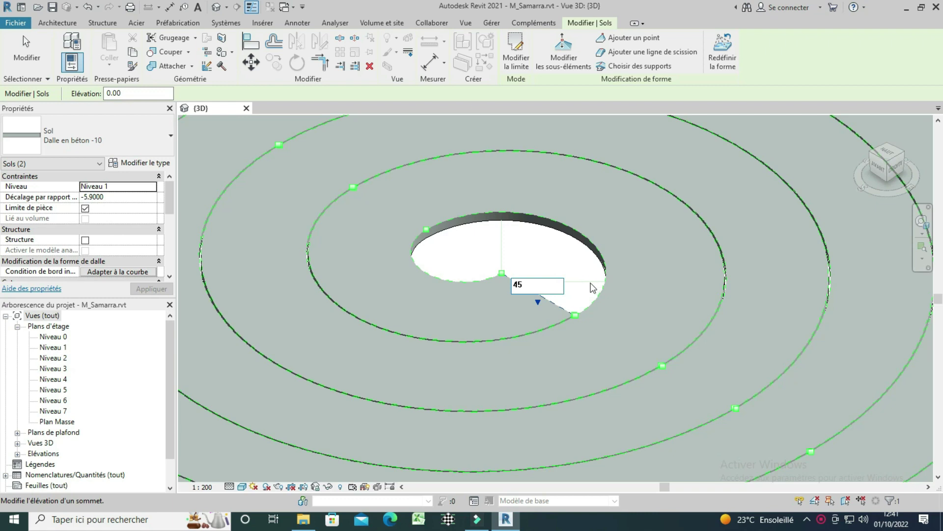
key("Return")
- Set a new elevation for the next point along the inner edge
mouse_move(593, 287)
middle_mouse_down("shift")
mouse_move(717, 167)
mouse_move(638, 236)
middle_mouse_up("shift")
scroll(534, 328, "up", 4)
left_click(535, 328)
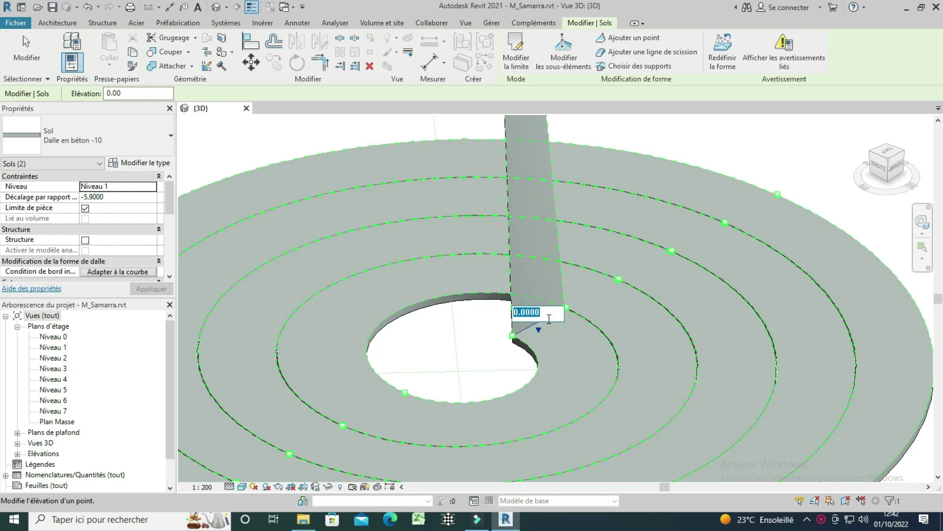
left_click(423, 351)
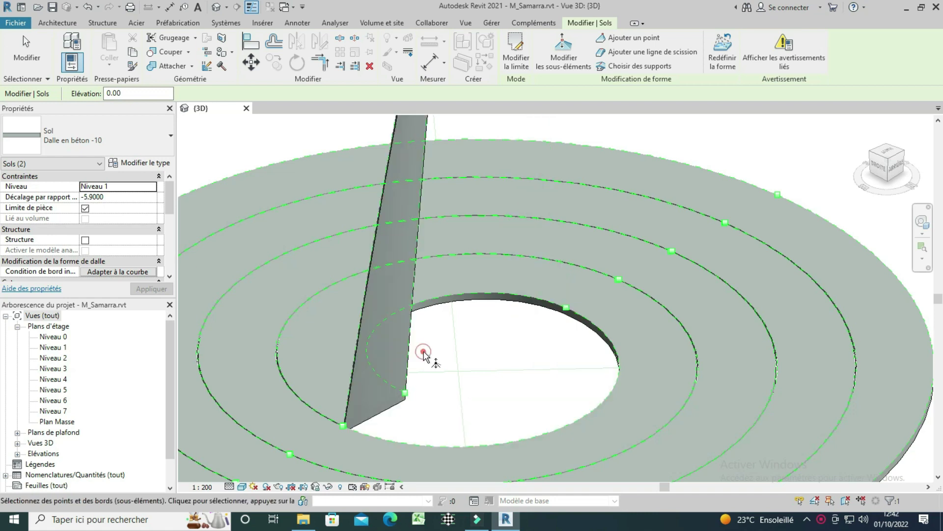
- Set the point beside the centre hole to elevation 35 and reorient the view
mouse_move(676, 279)
middle_mouse_down("shift")
mouse_move(204, 179)
mouse_move(283, 182)
middle_mouse_up("shift")
left_click(515, 176)
left_click(515, 166)
type("35")
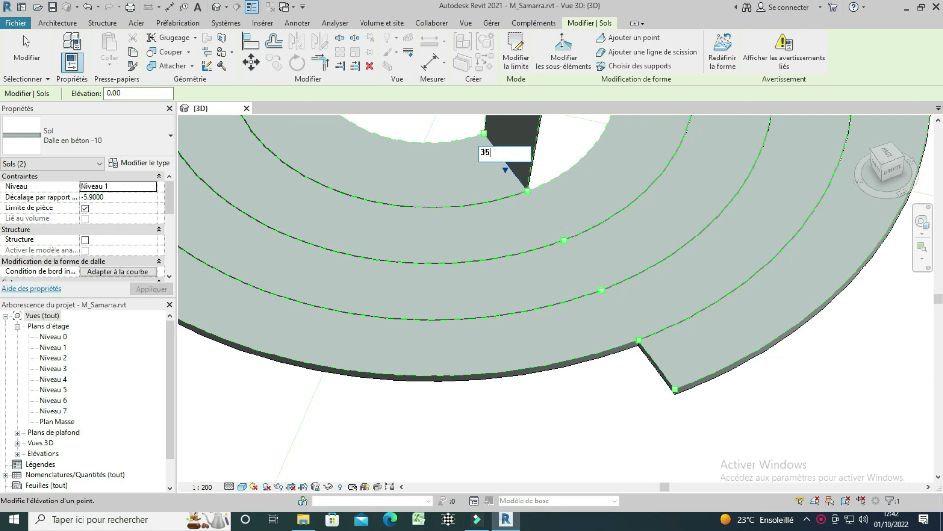
left_click(550, 412)
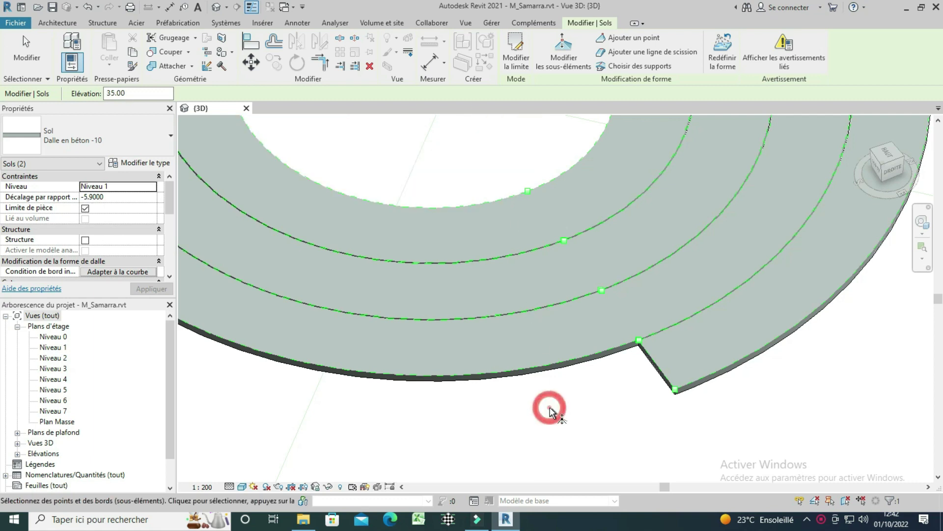
scroll(521, 407, "down", 2)
scroll(523, 410, "down", 3)
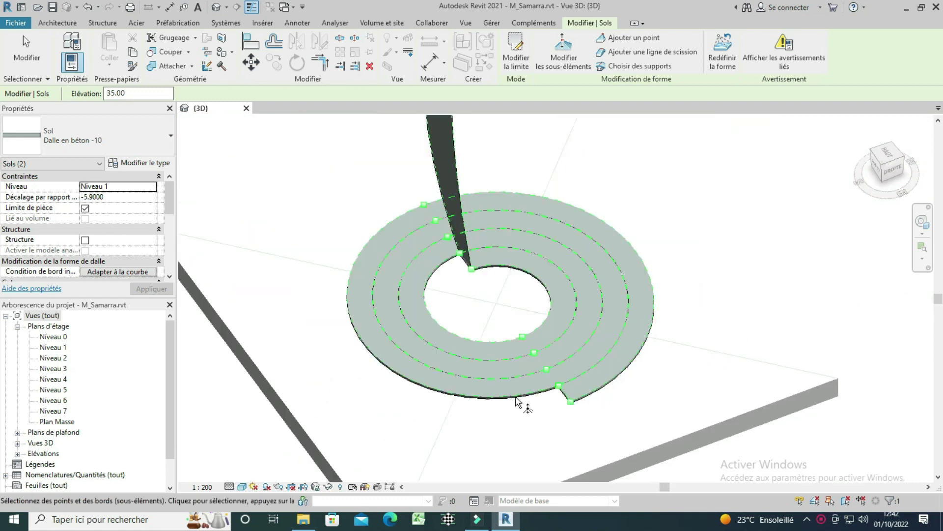
left_click(893, 177)
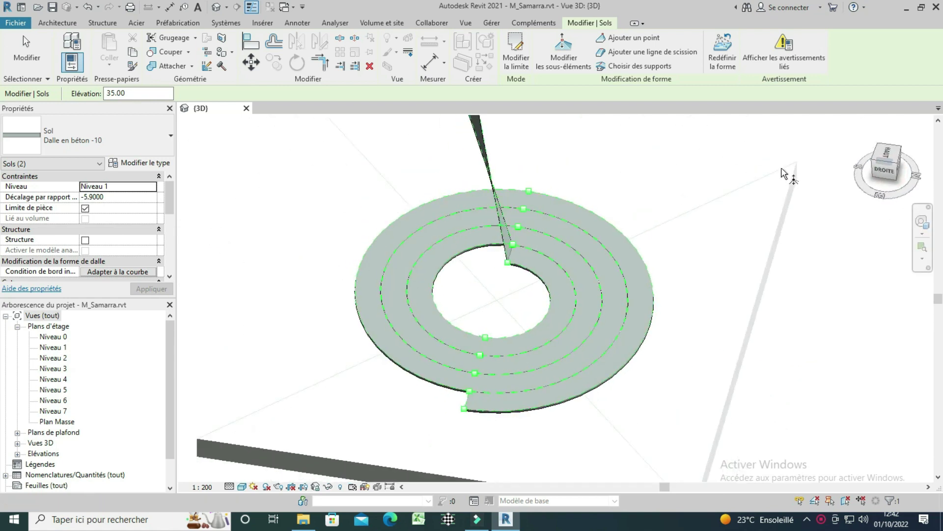
scroll(507, 258, "up", 2)
- Raise the next spiral slab vertices to elevations 30, 25 and 20
left_click(513, 257)
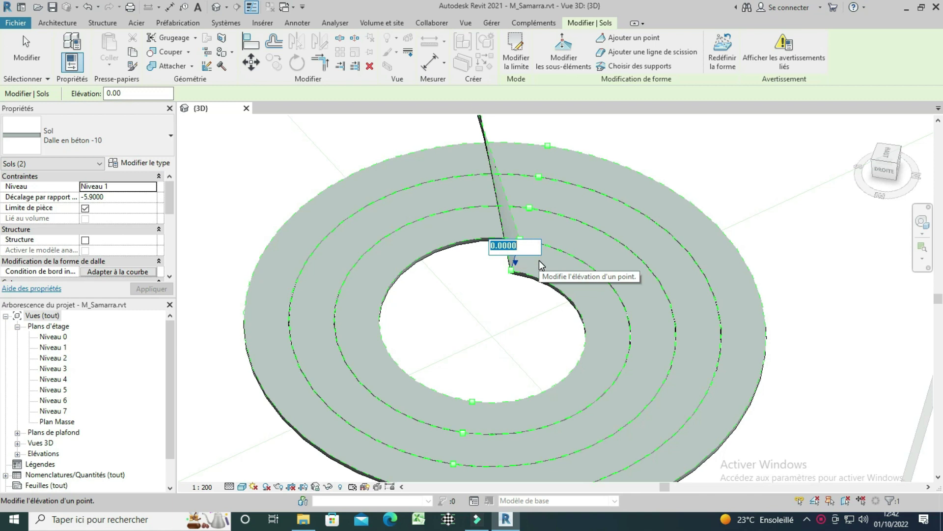
type("30")
key("Return")
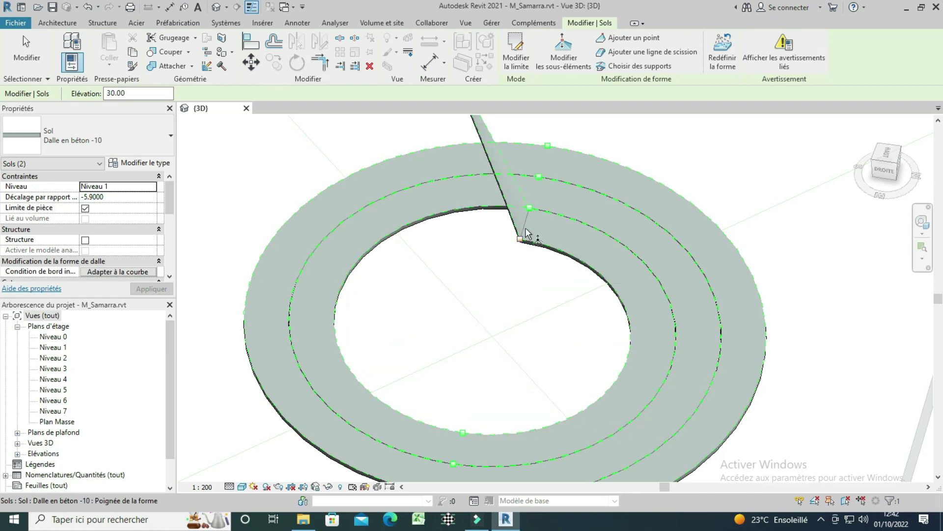
left_click(527, 228)
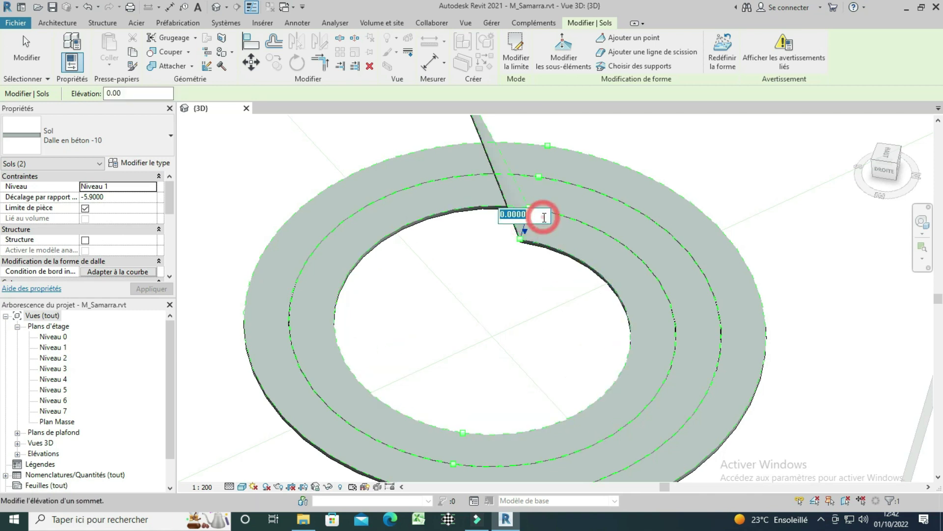
key("Return")
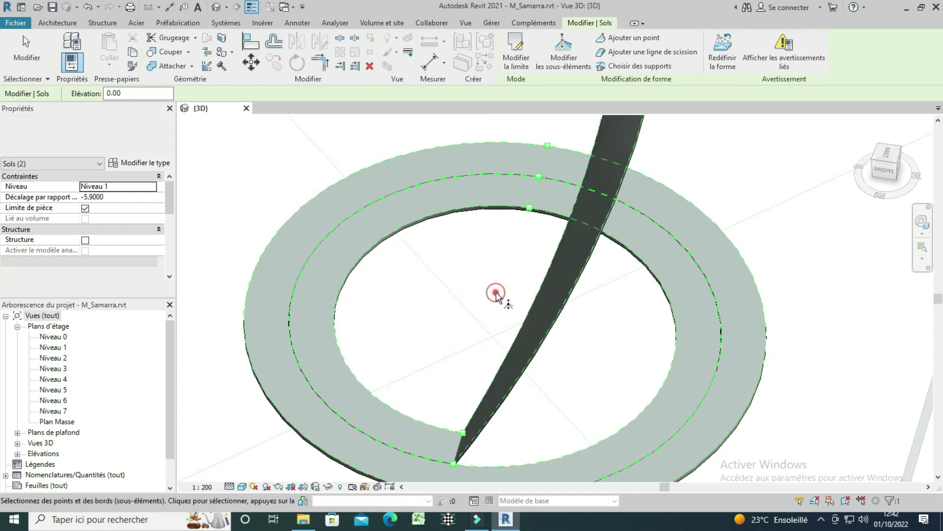
left_click(458, 450)
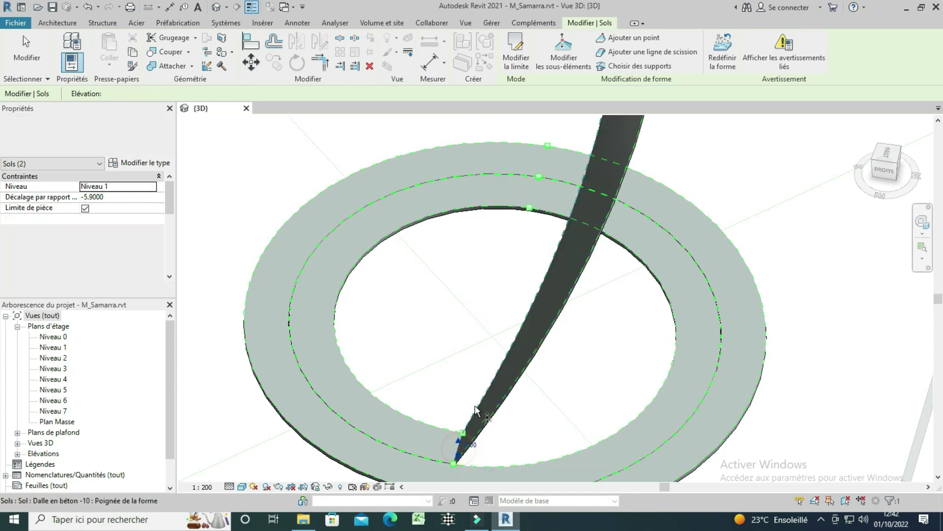
type("20")
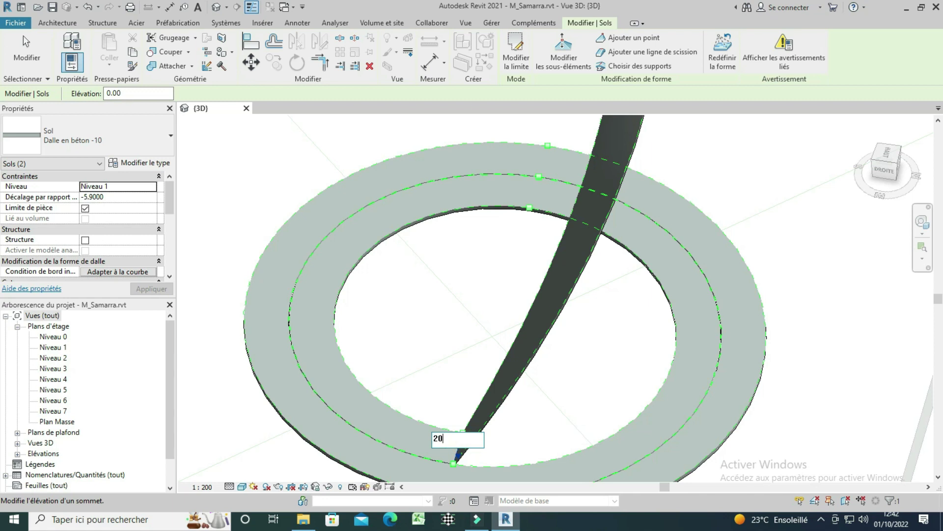
left_click(436, 326)
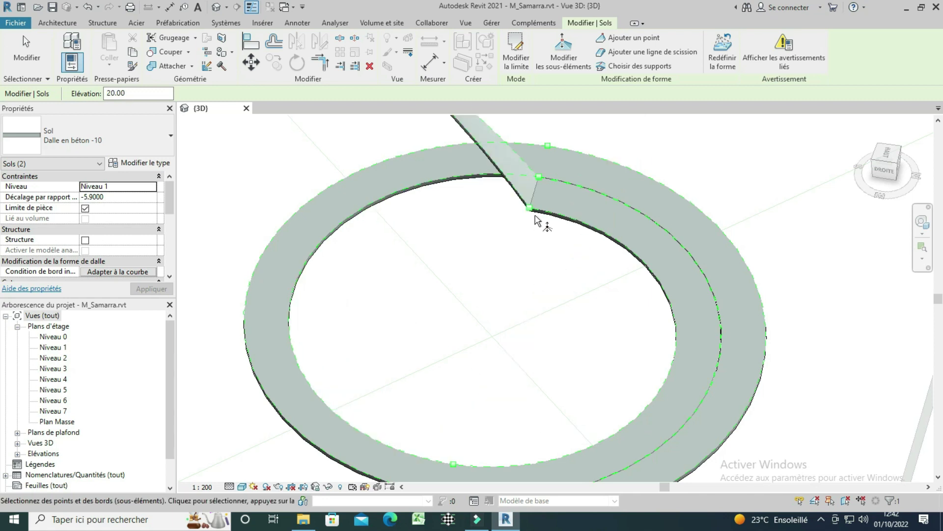
- Raise further spiral points to elevations 15, 10 and 5, then deselect the slab
left_click(534, 193)
type("15")
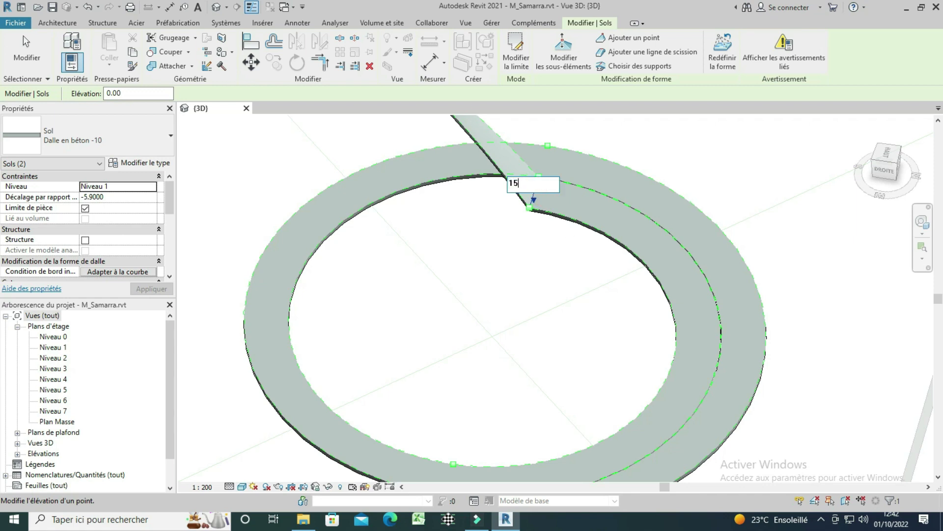
left_click(525, 383)
scroll(530, 315, "down", 1)
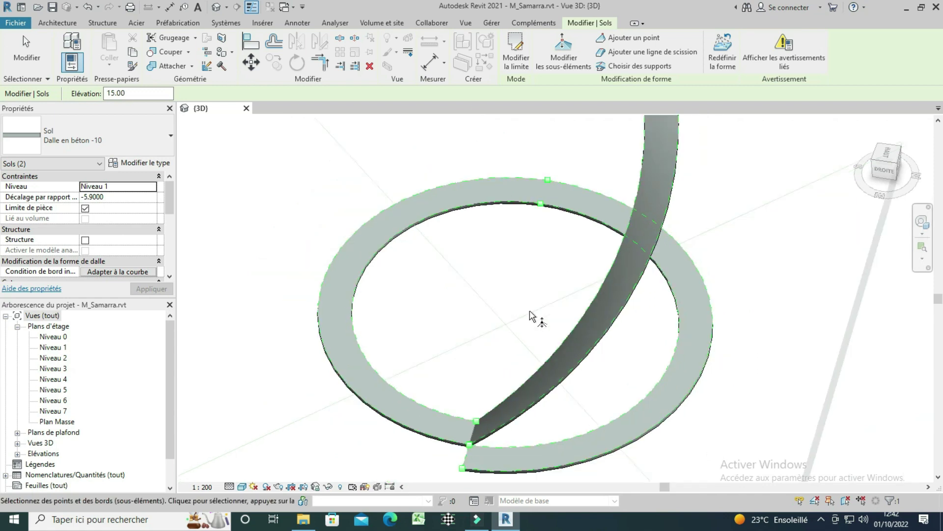
left_click(477, 434)
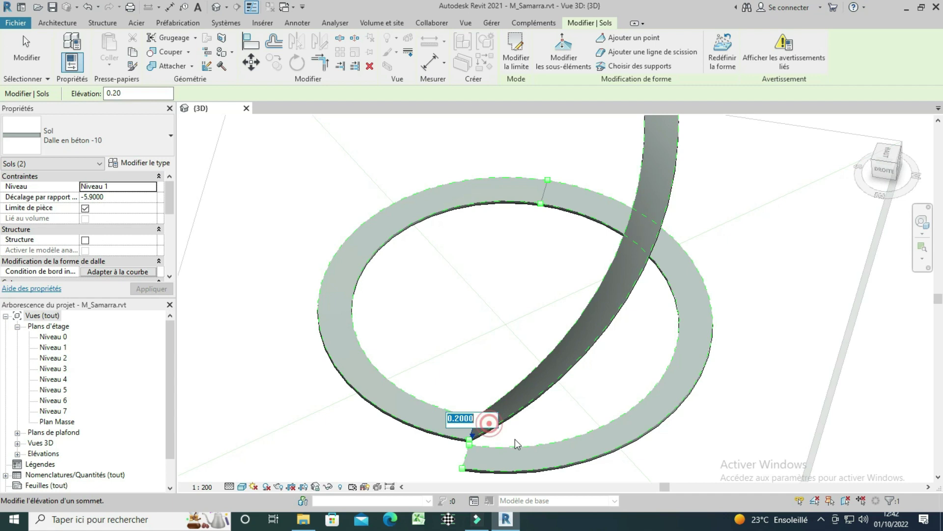
type("10")
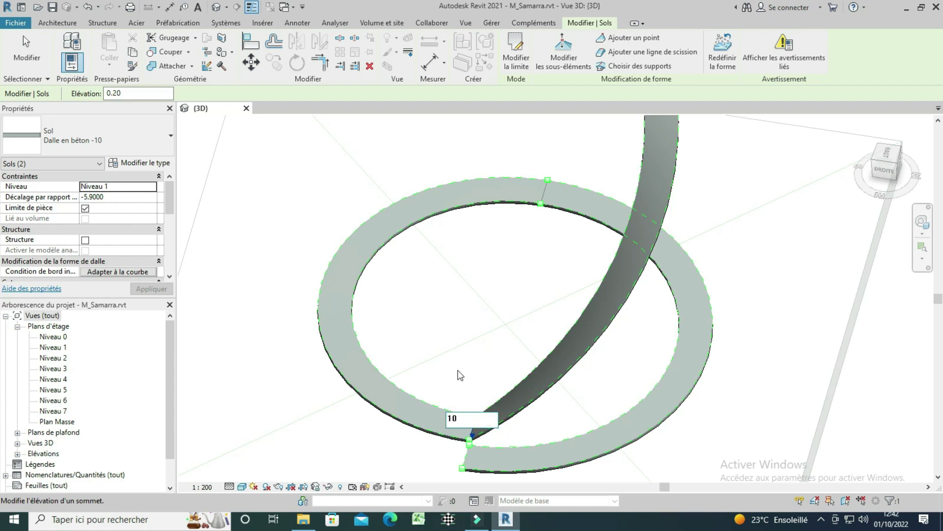
left_click(466, 323)
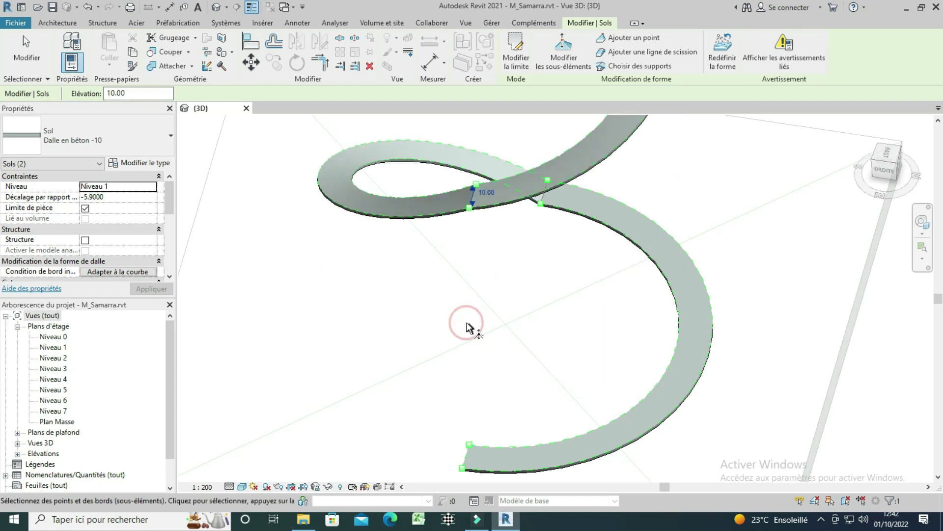
scroll(545, 192, "up", 3)
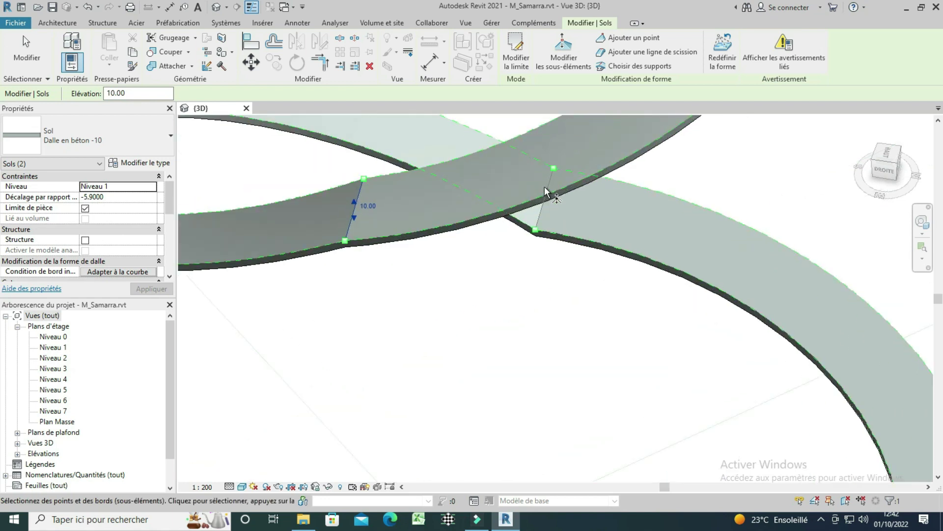
scroll(545, 192, "up", 1)
left_click(546, 219)
type("5")
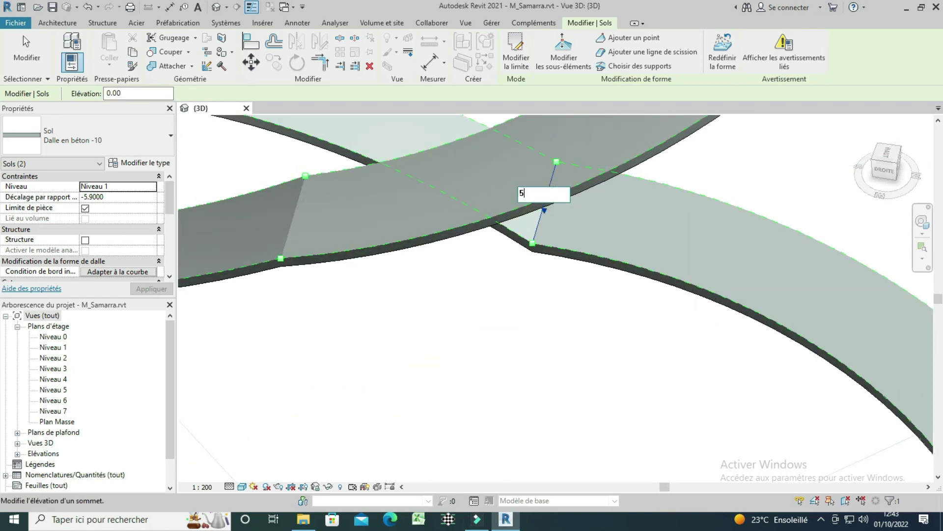
left_click(604, 356)
scroll(538, 344, "down", 3)
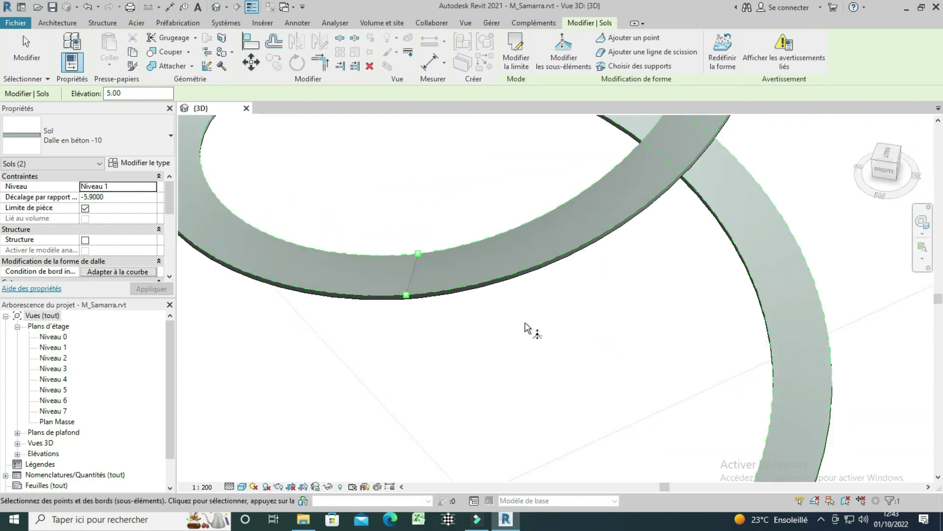
scroll(528, 327, "down", 3)
scroll(517, 320, "down", 3)
scroll(526, 324, "down", 2)
left_click(691, 309)
middle_click_drag(690, 308, 724, 292)
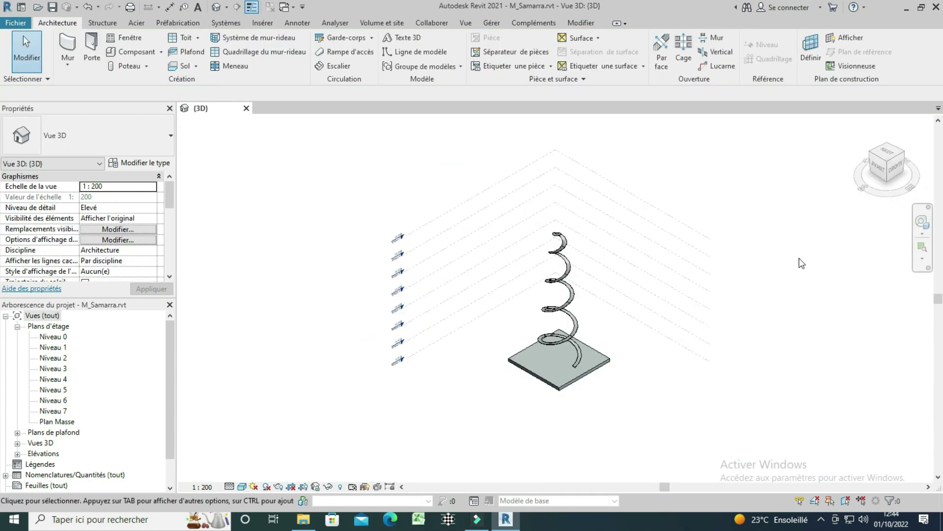
left_click(898, 172)
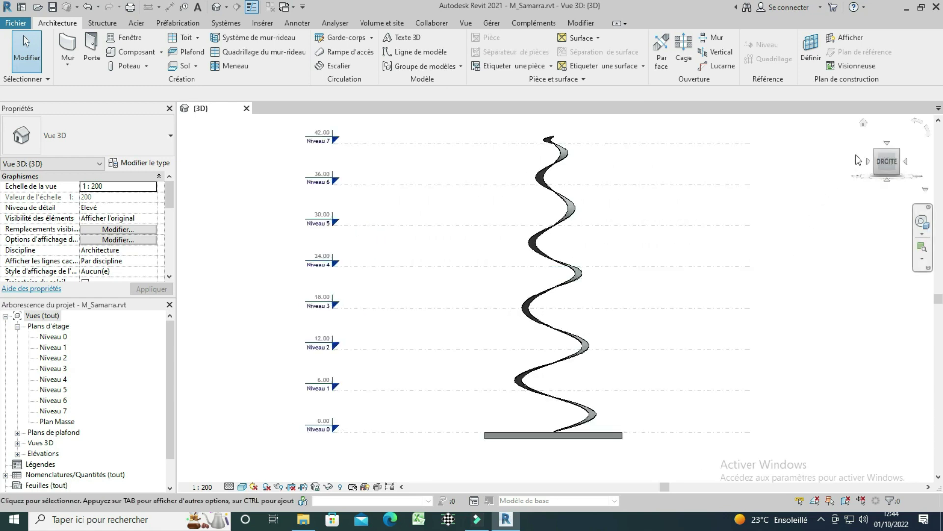
left_click(865, 128)
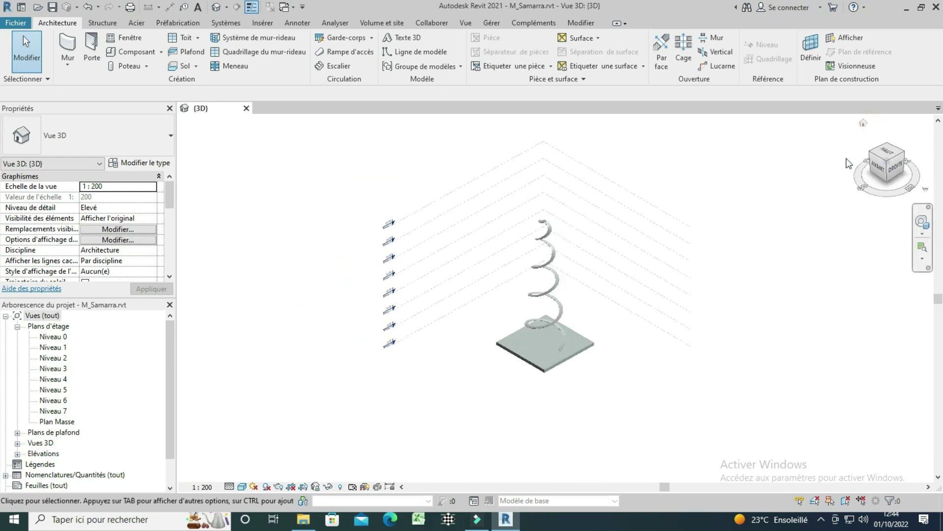
left_click(887, 154)
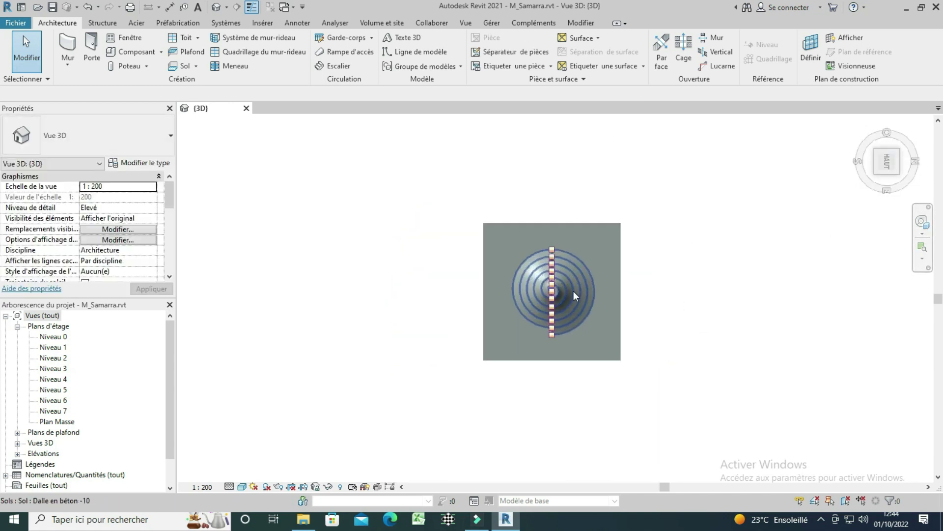
- Start an architectural wall using the Générique - Ext. 200 mm type
left_click(67, 64)
left_click(90, 85)
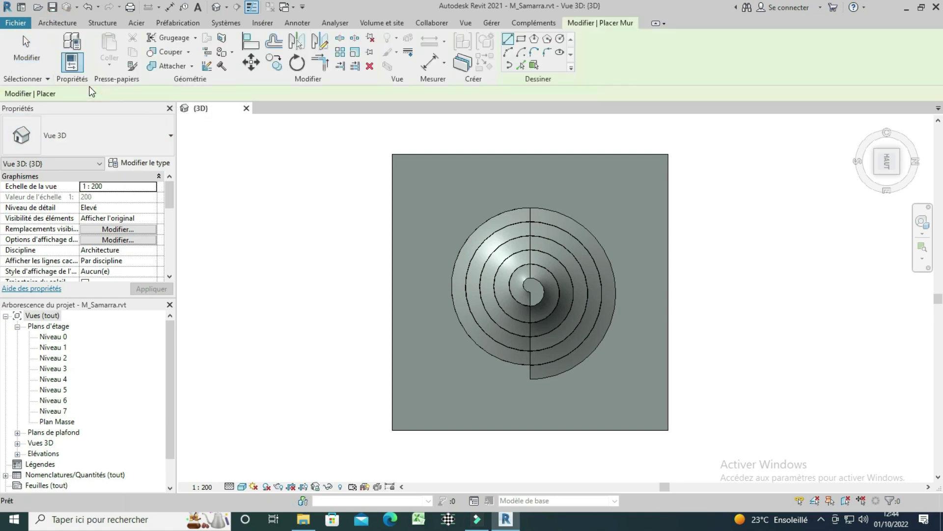
left_click(124, 147)
left_click(75, 181)
- Duplicate the wall type as Murs-20 and browse materials for its structural layer
left_click(130, 164)
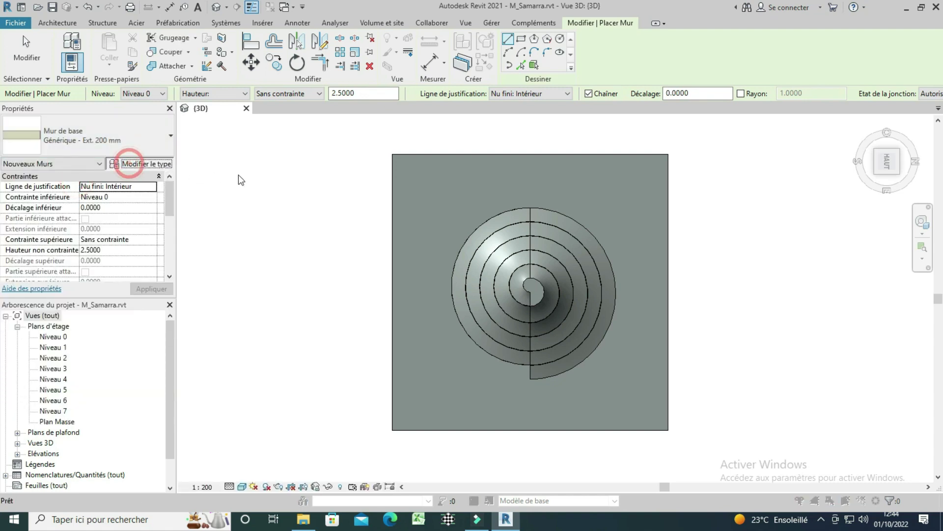
left_click(760, 167)
type("Murs-20")
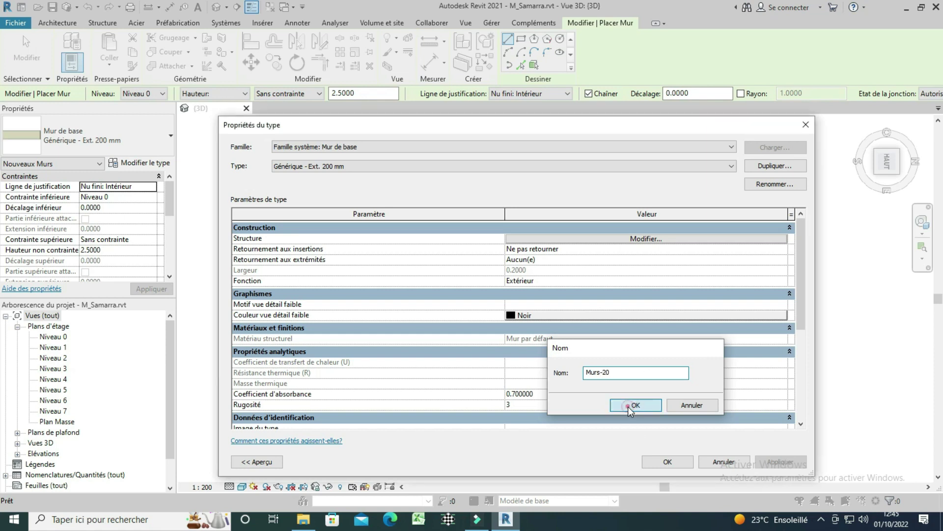
left_click(628, 405)
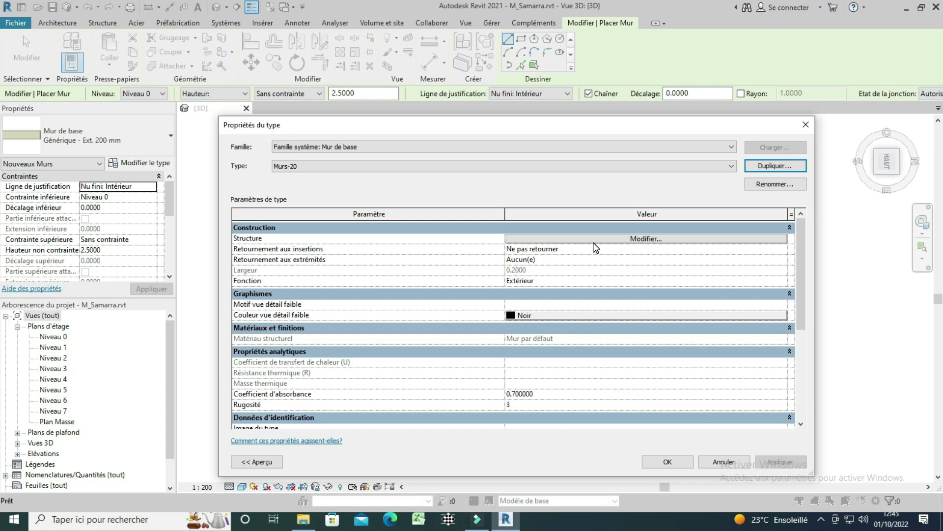
left_click(594, 242)
left_click(444, 237)
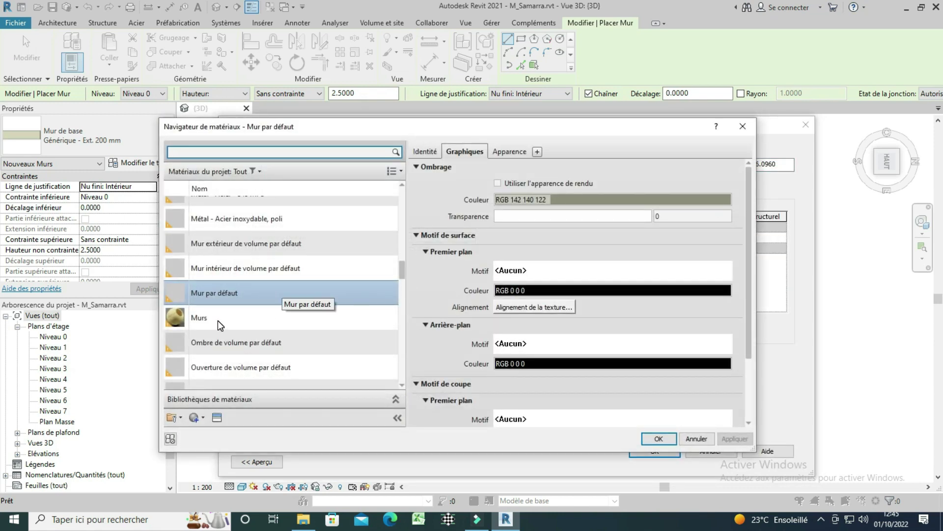
- Give the structural layer the Murs material coloured gold RGB 199-151-063, and close all dialogs
left_click(217, 320)
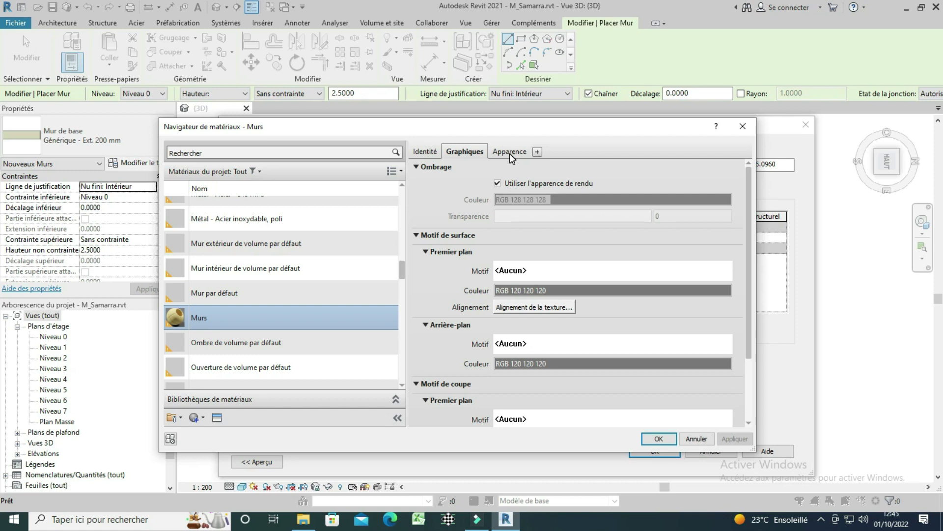
left_click(509, 153)
left_click(573, 289)
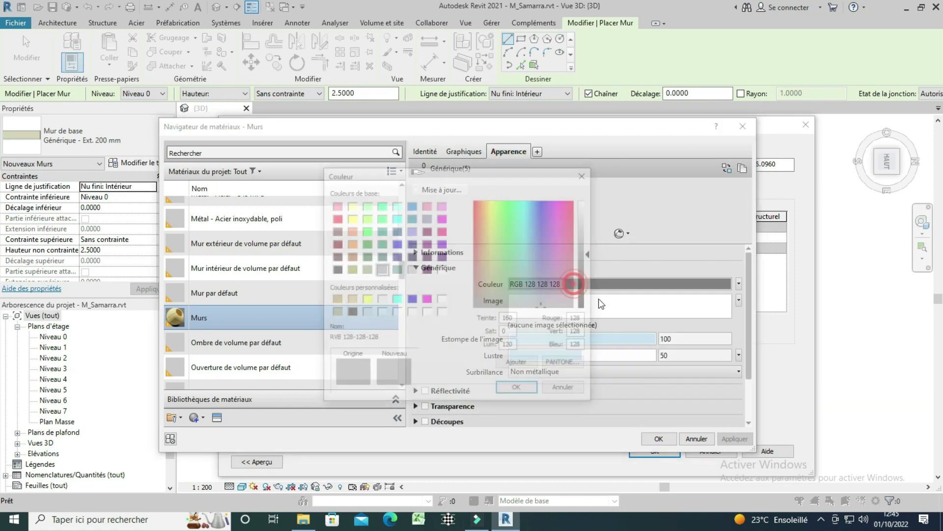
left_click(334, 301)
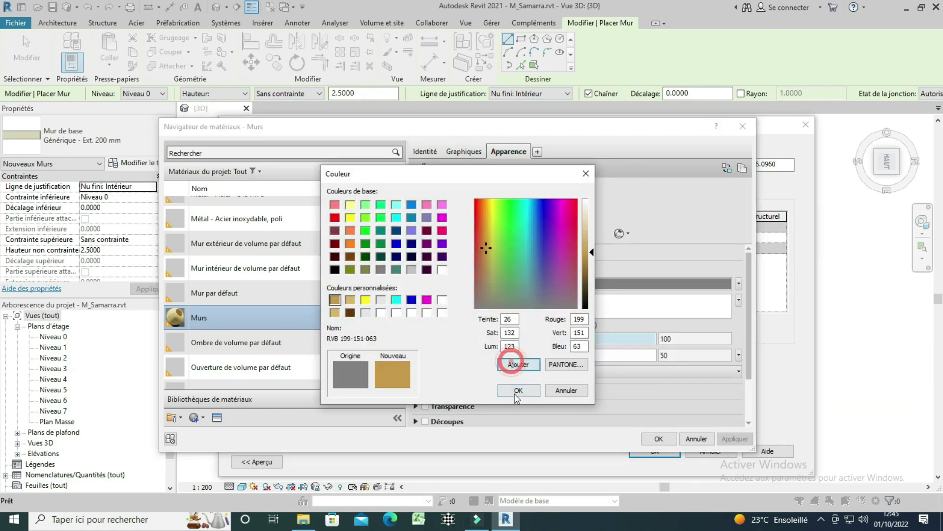
left_click(516, 394)
left_click(465, 151)
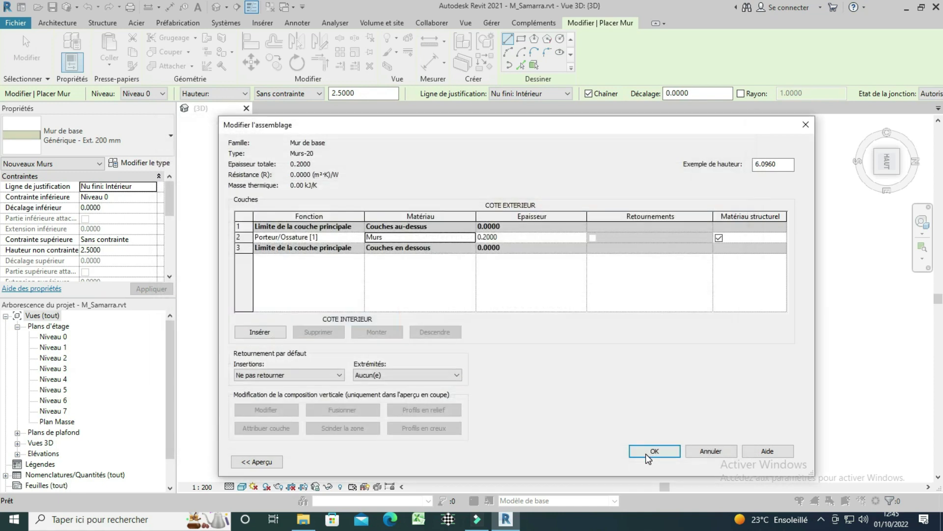
left_click(647, 453)
left_click(663, 464)
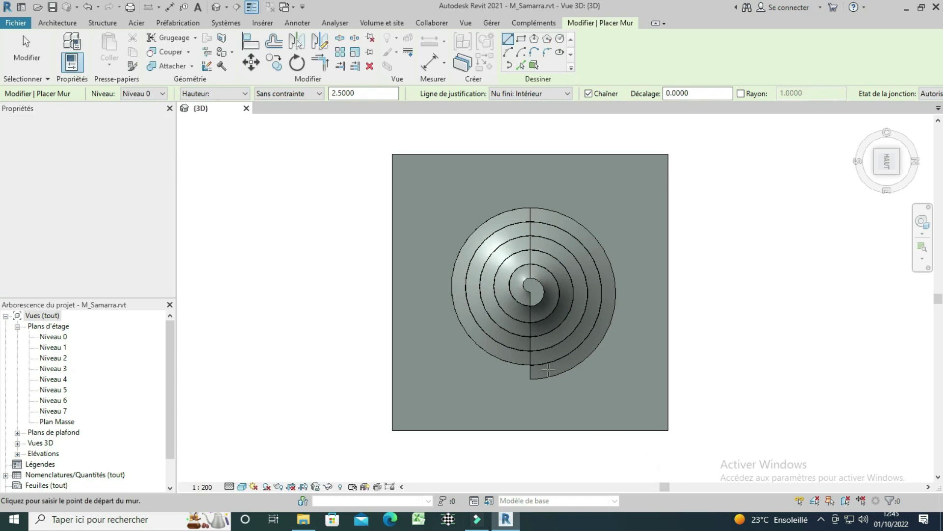
- Place a Murs-20 wall along the spiral's outer arc using Choisir des lignes
left_click(521, 65)
scroll(610, 326, "up", 3)
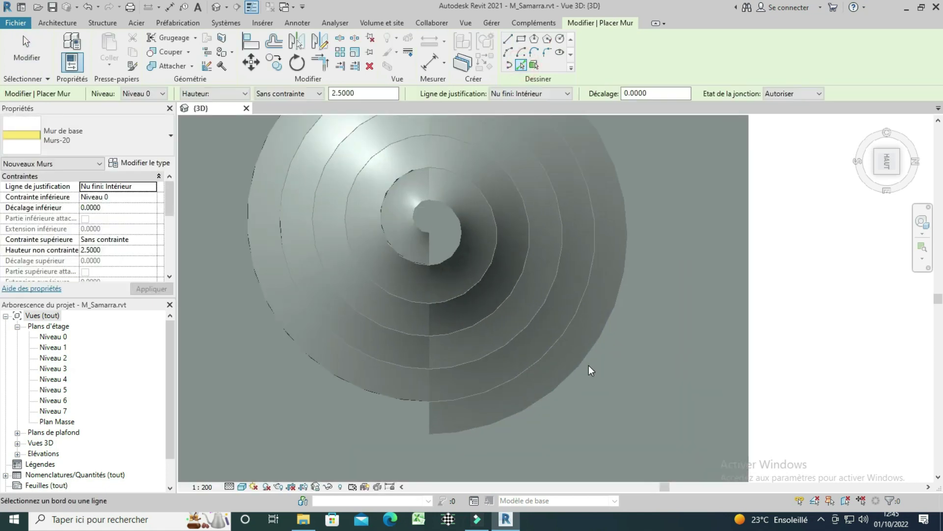
left_click(599, 333)
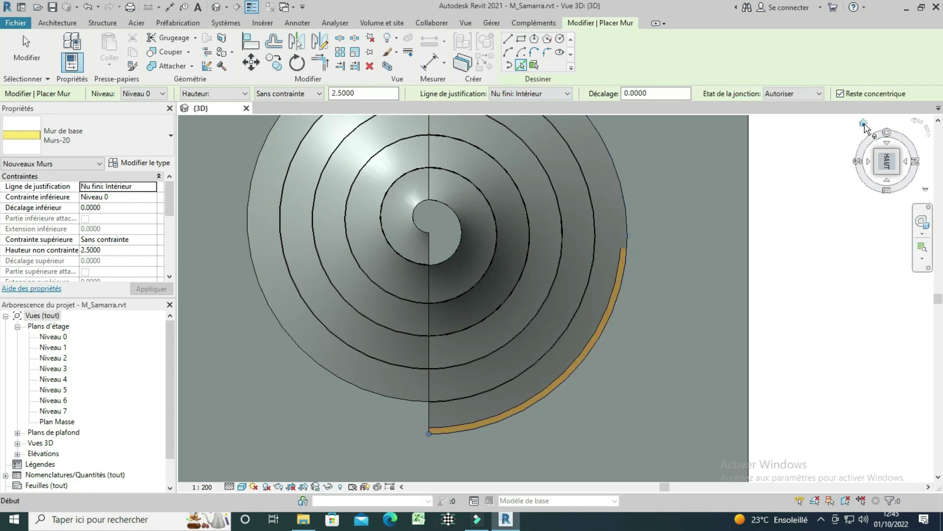
left_click(864, 124)
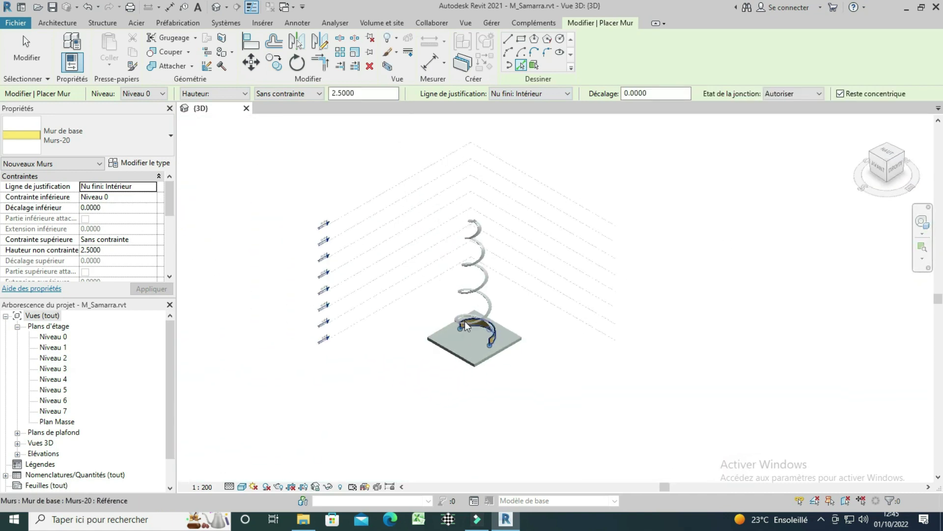
mouse_move(569, 163)
middle_mouse_down("shift")
mouse_move(503, 146)
mouse_move(485, 154)
mouse_move(587, 364)
middle_mouse_up("shift")
scroll(587, 364, "up", 5)
key("Escape")
key("Escape")
- Attach the curved wall's top to the spiral ramp slab with Attacher haut/bas
left_click(604, 356)
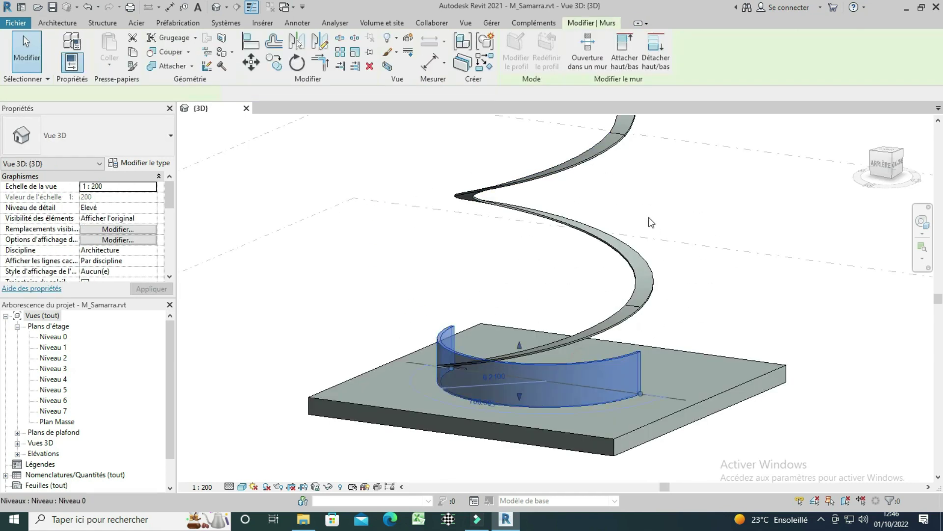
left_click(625, 49)
left_click(630, 327)
middle_click_drag(680, 314, 872, 178, "shift")
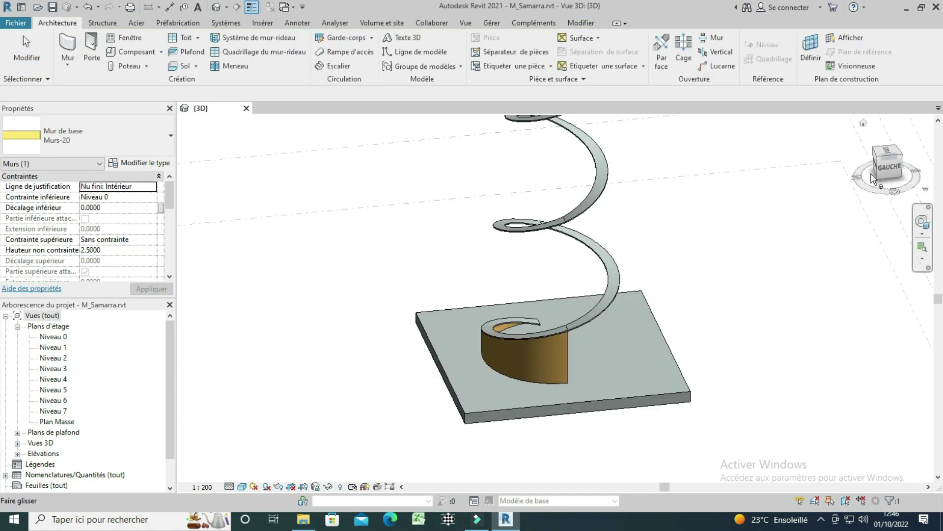
key("Escape")
left_click(886, 151)
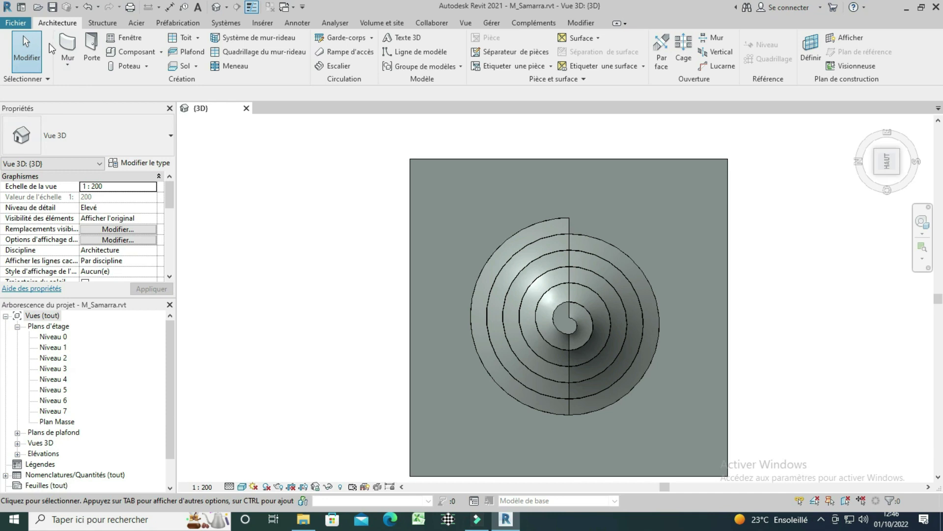
- Place another curved Murs-20 wall along the next spiral arc
left_click(67, 66)
left_click(90, 84)
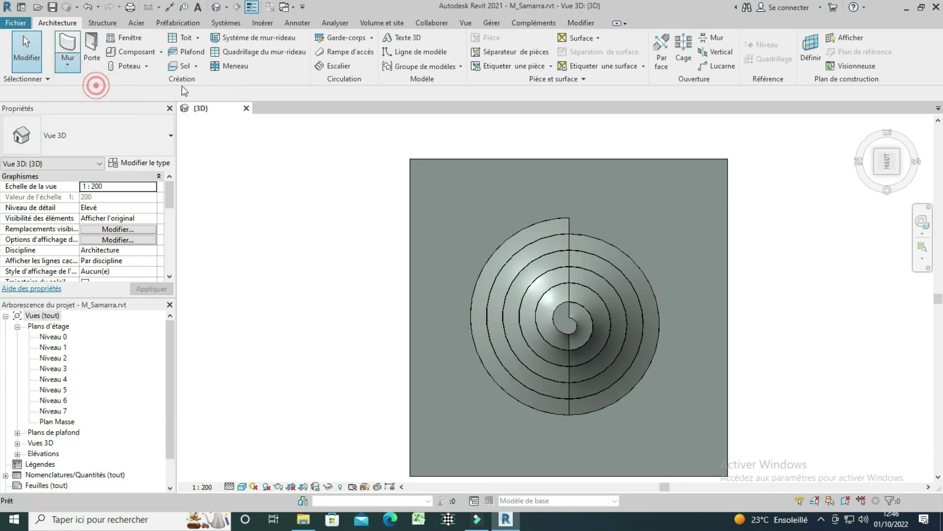
left_click(658, 329)
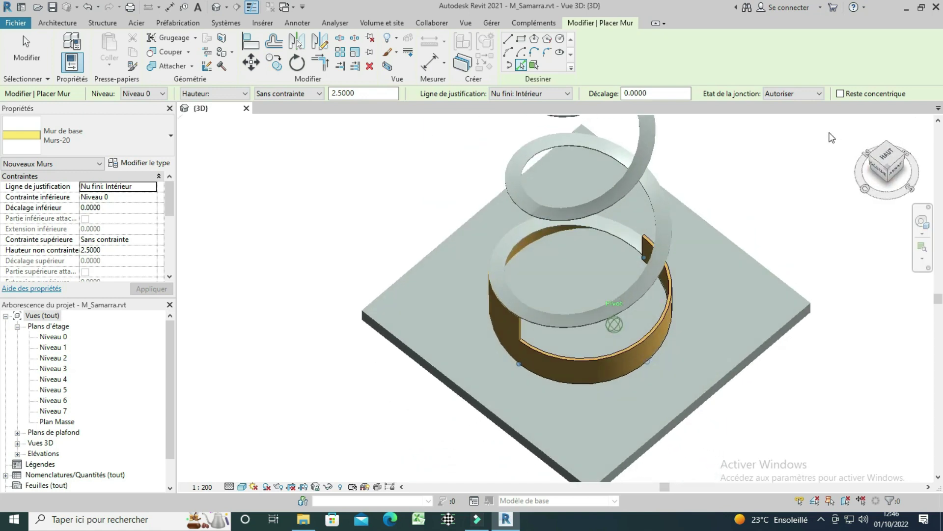
left_click(868, 149)
key("Escape")
key("Escape")
- Attach the new curved wall's top to the spiral ramp above
left_click(527, 348)
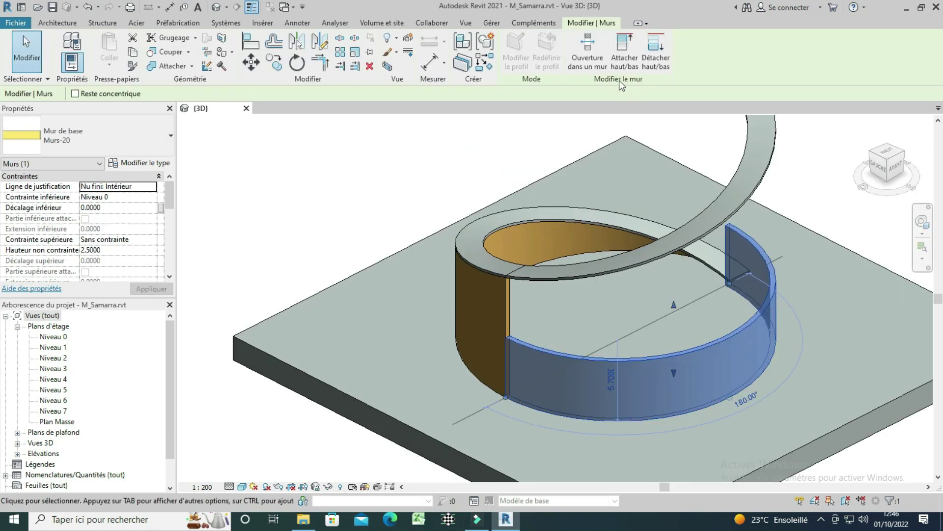
left_click(628, 48)
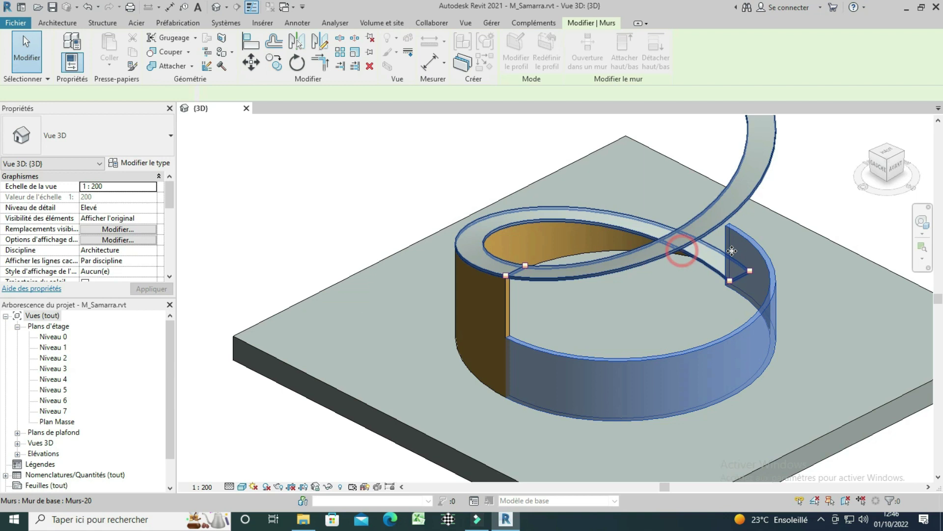
left_click(683, 251)
scroll(549, 344, "down", 3)
scroll(565, 346, "down", 1)
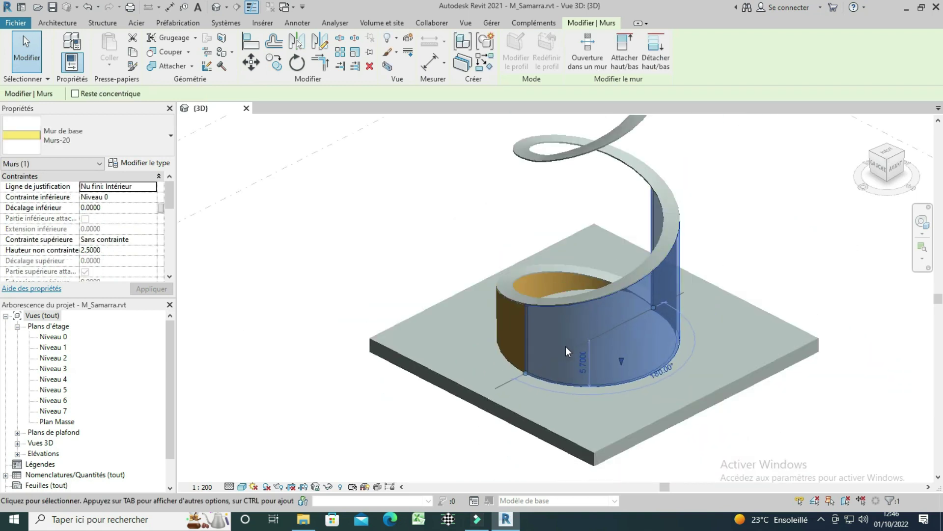
left_click(767, 251)
- From a higher angle, attach the inner wall's top to the spiral slab
mouse_move(767, 252)
middle_mouse_down("shift")
mouse_move(824, 177)
mouse_move(577, 178)
middle_mouse_up("shift")
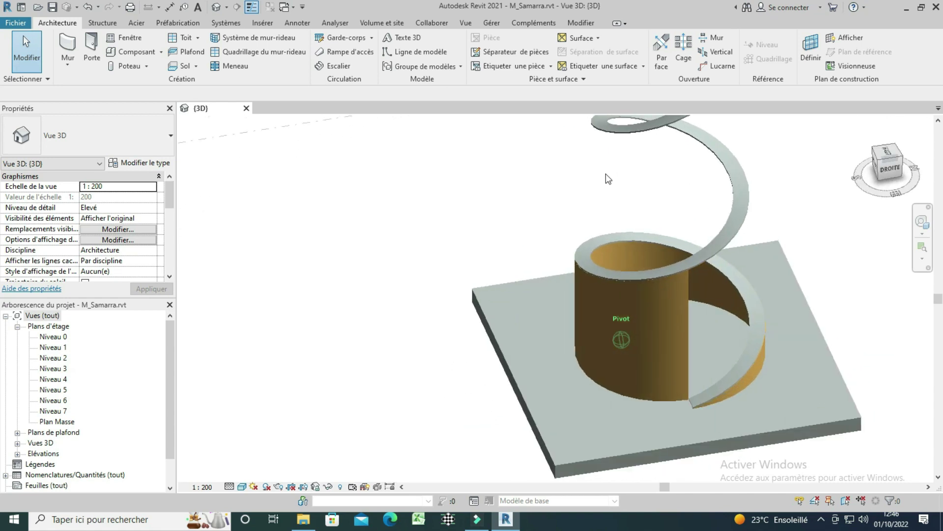
middle_click_drag(577, 178, 563, 226, "shift")
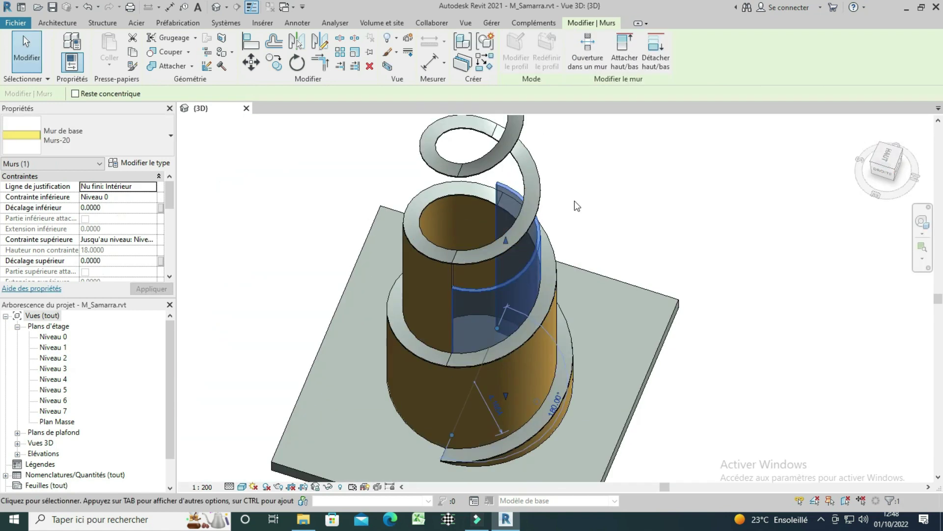
left_click(625, 50)
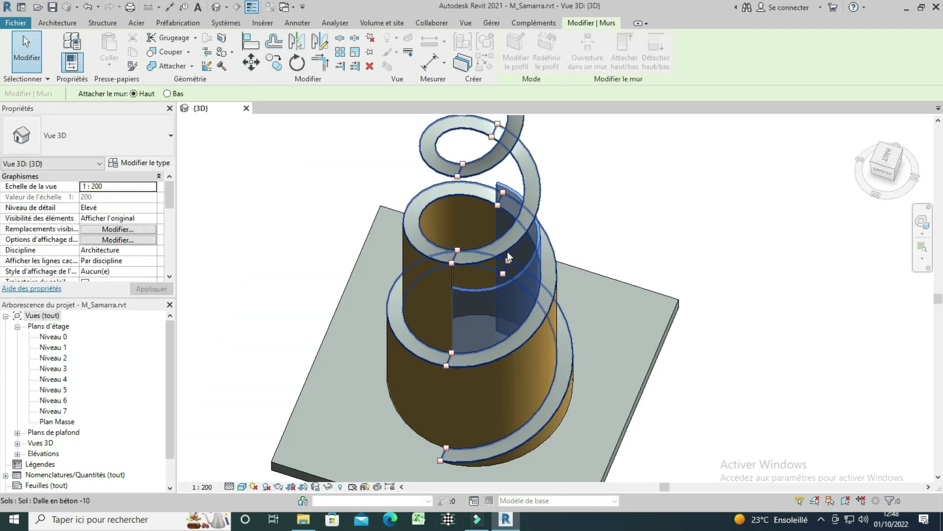
left_click(506, 252)
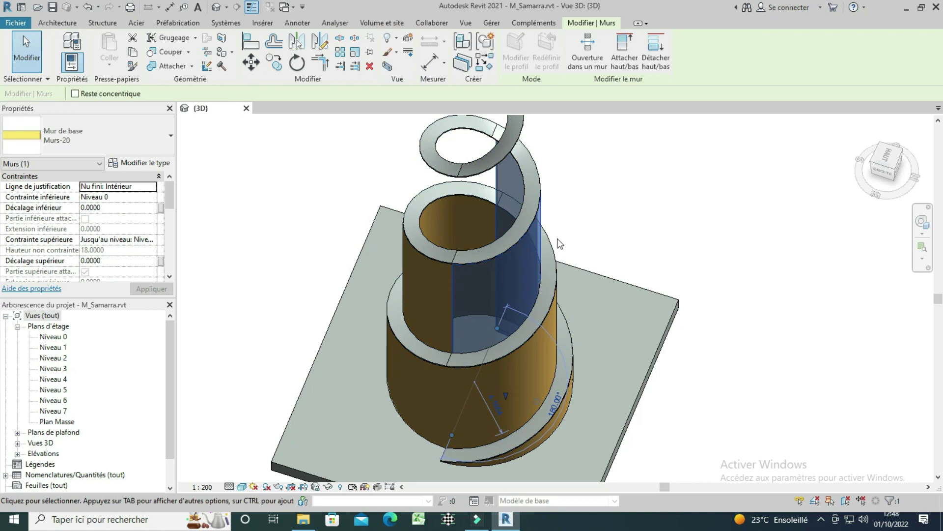
left_click_drag(879, 164, 856, 150)
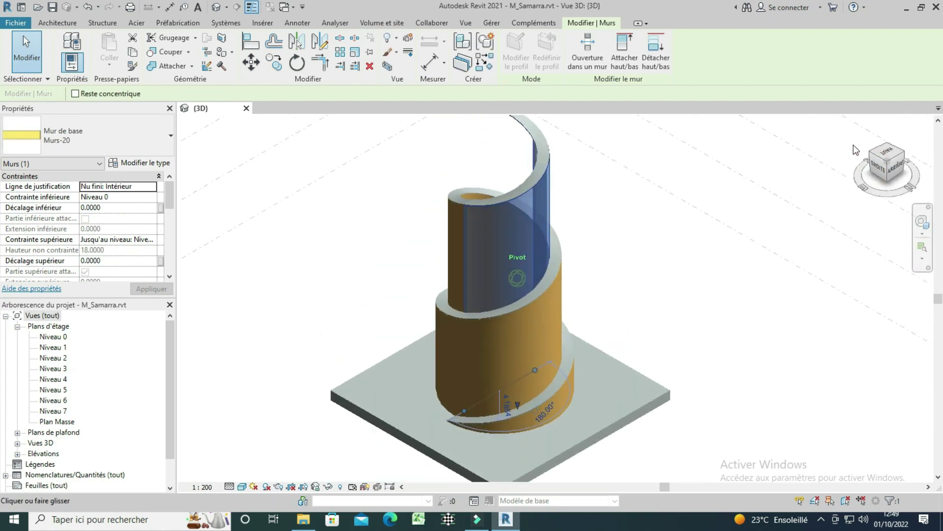
- Place a basic wall along the spiral's inner edge by picking lines
left_click(618, 272)
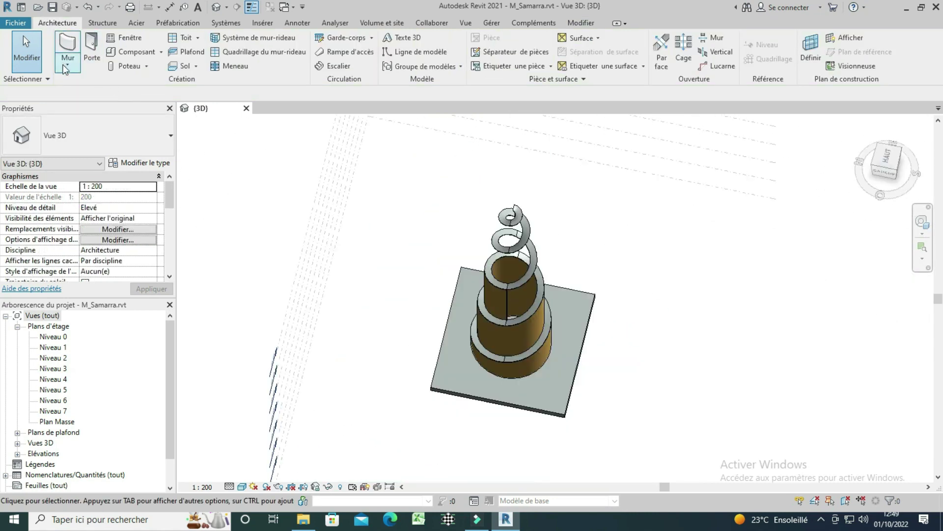
left_click(64, 69)
left_click(91, 87)
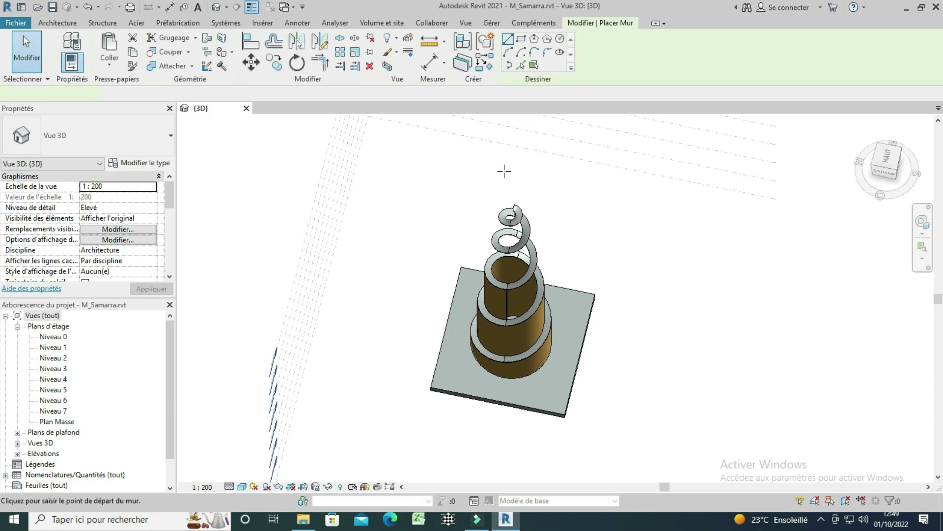
left_click(521, 65)
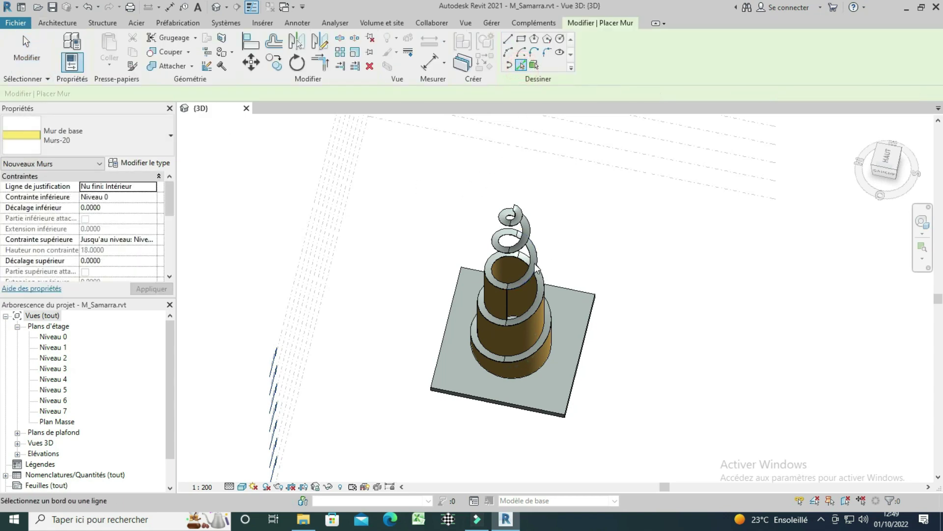
scroll(534, 264, "up", 2)
scroll(531, 275, "up", 2)
scroll(526, 285, "up", 1)
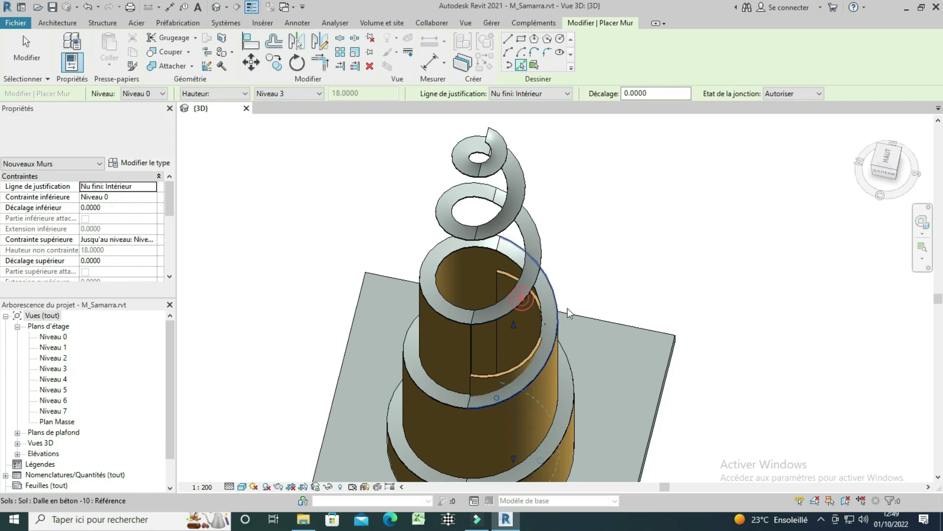
key("Escape")
key("Escape")
- Raise the inner wall's top slightly and attach it to the spiral slab above
left_click(511, 366)
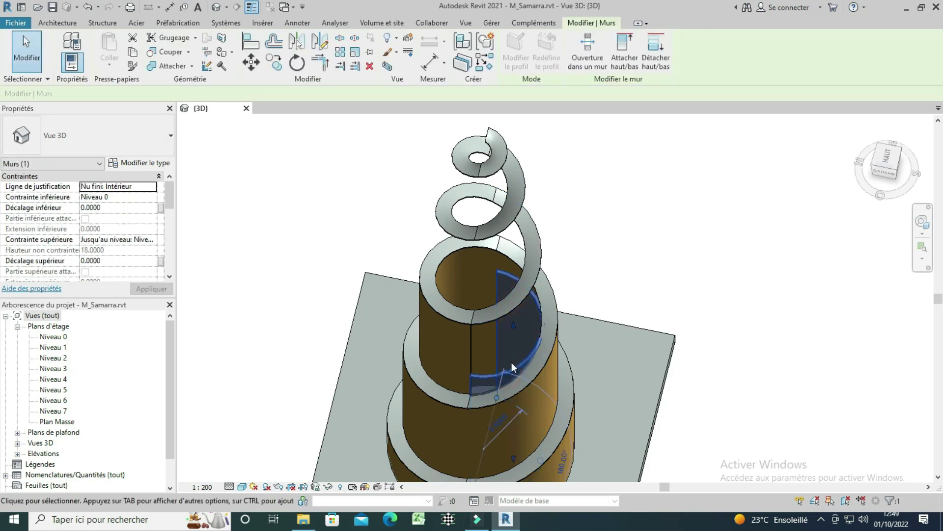
left_click_drag(512, 325, 526, 317)
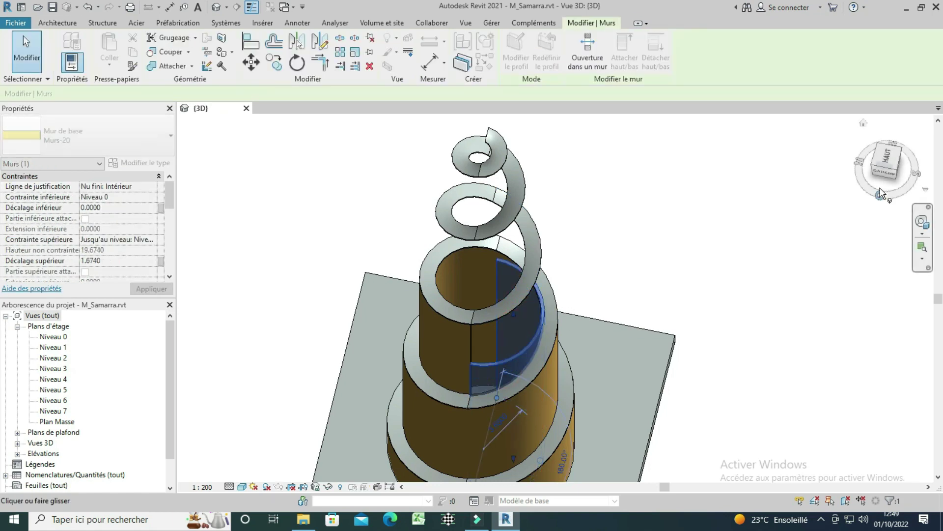
left_click_drag(880, 161, 878, 152)
key("Escape")
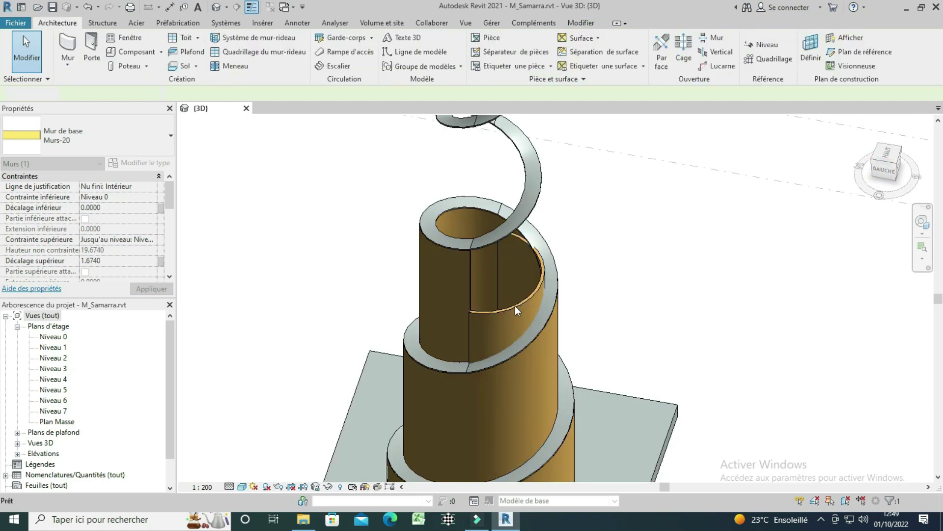
left_click(521, 294)
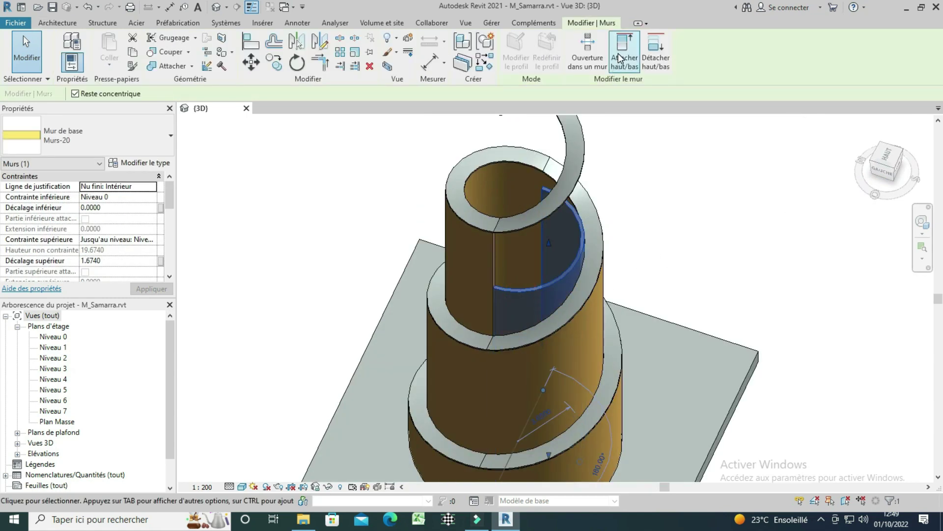
left_click(620, 58)
left_click(519, 231)
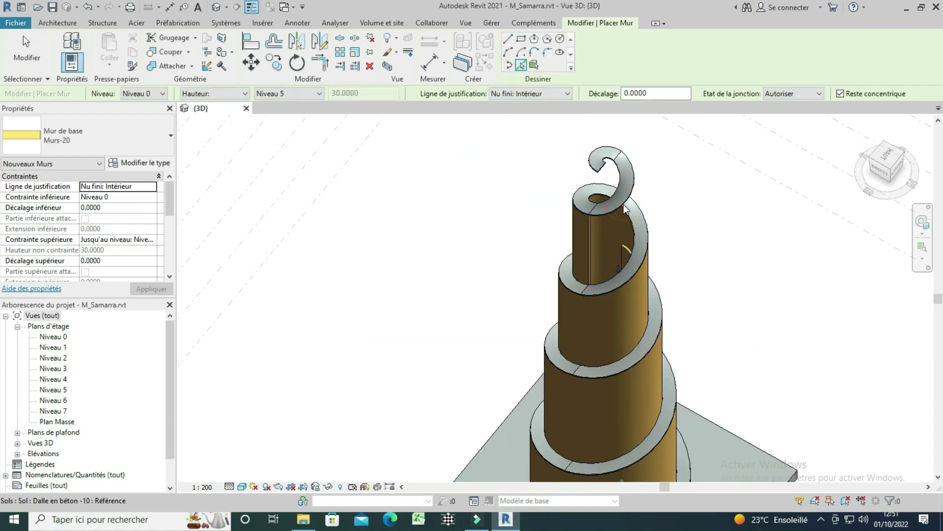
- Select the inner curved wall near the tower top and start attaching it to the slab
left_click(609, 253)
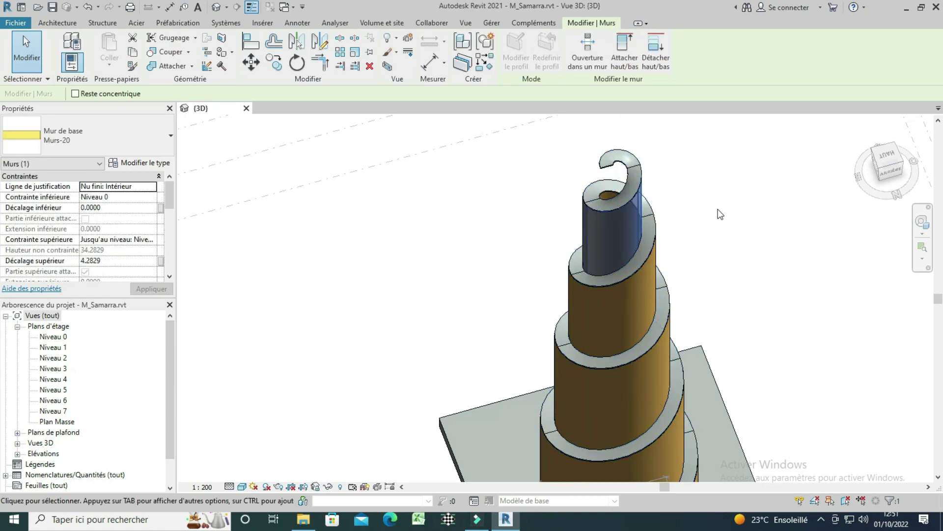
scroll(720, 213, "down", 2)
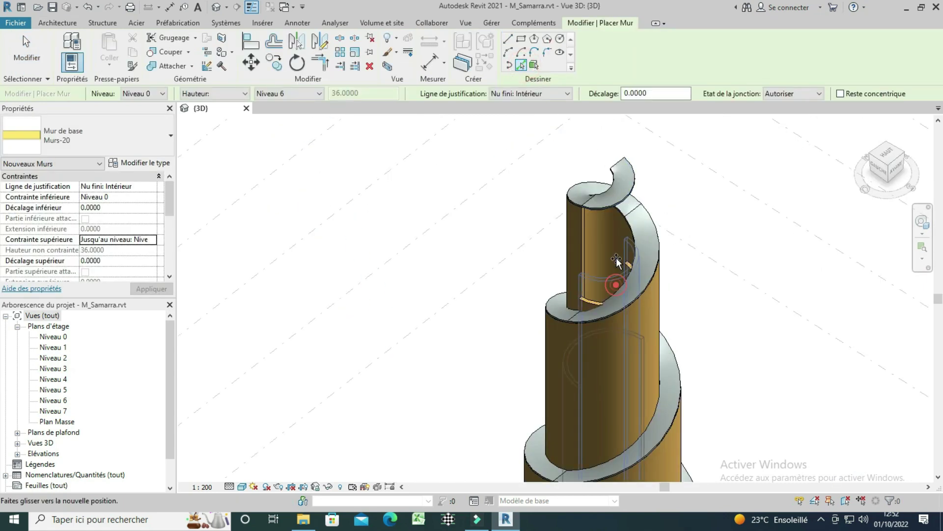
key("Escape")
key("Escape")
middle_click_drag(680, 294, 677, 281, "shift")
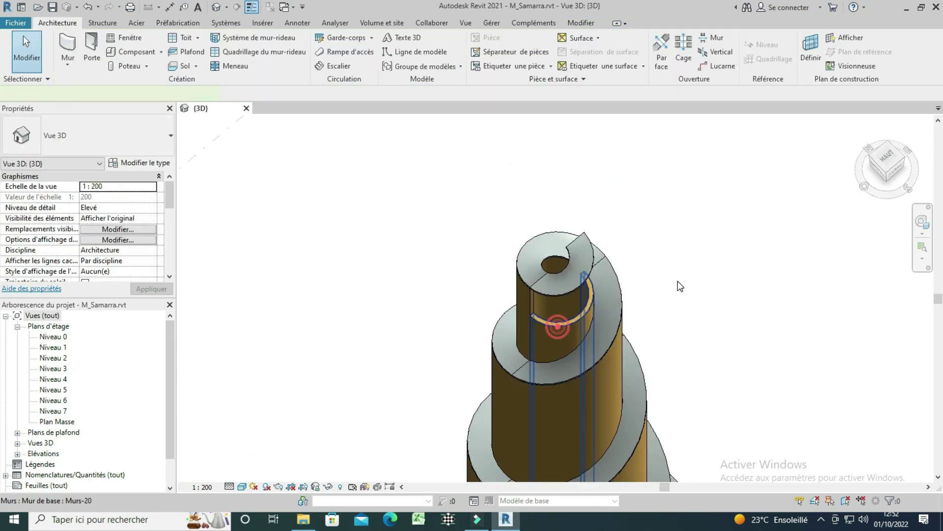
left_click(558, 326)
left_click(623, 63)
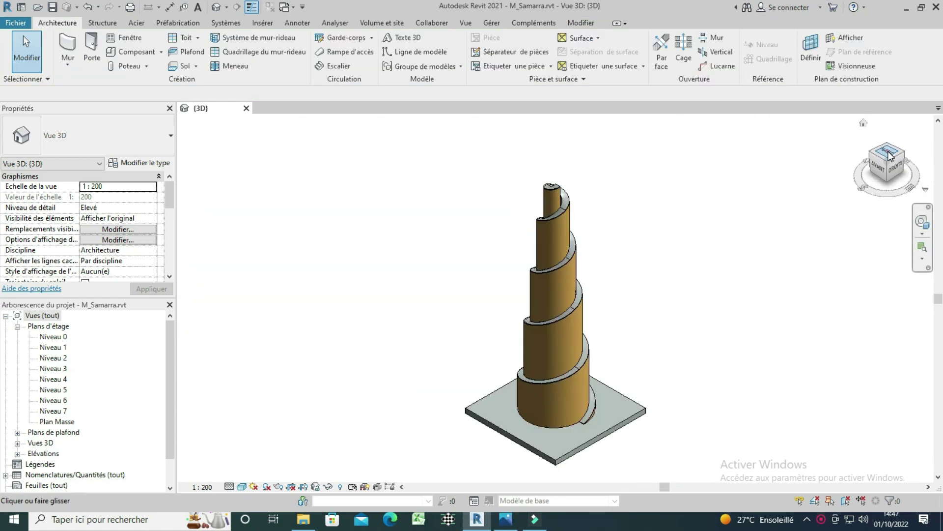
- From the top view, create in-place Murs component Mur 2 and start an extrusion
left_click(890, 155)
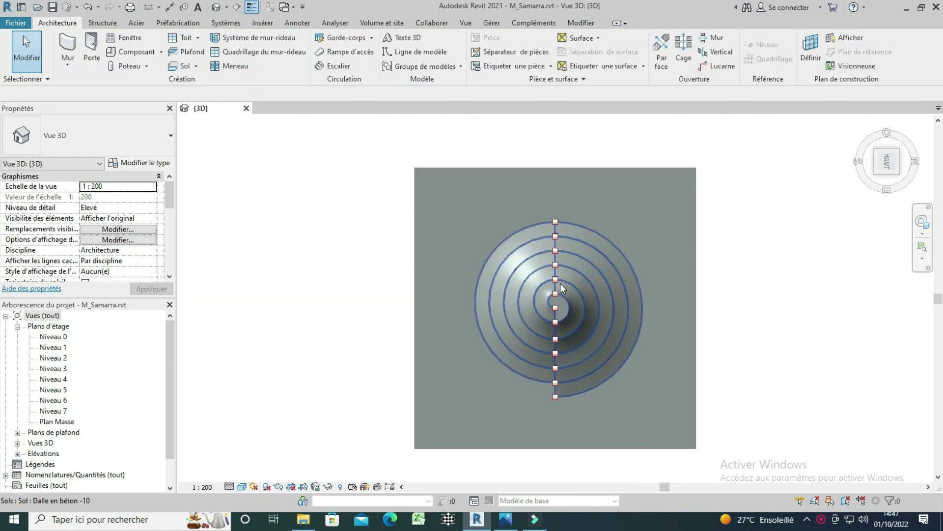
scroll(568, 299, "up", 3)
scroll(568, 298, "up", 2)
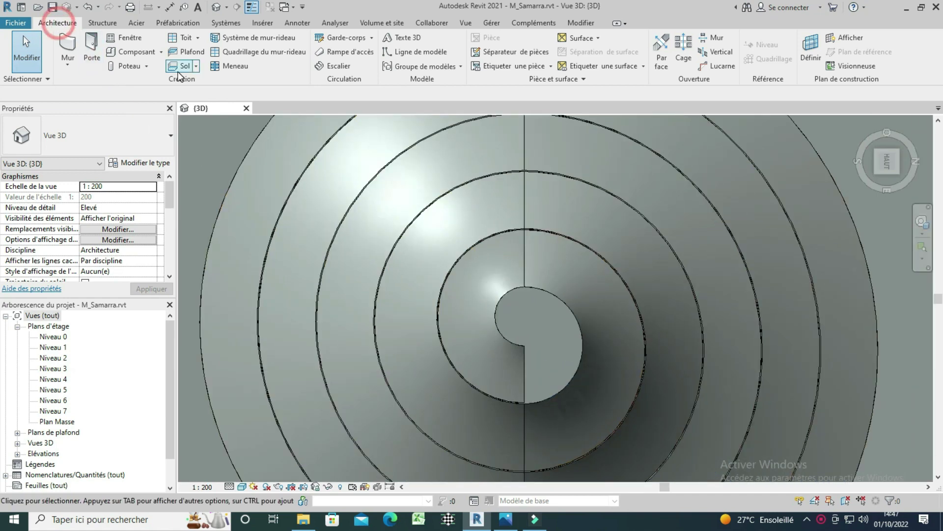
left_click(160, 54)
left_click(138, 103)
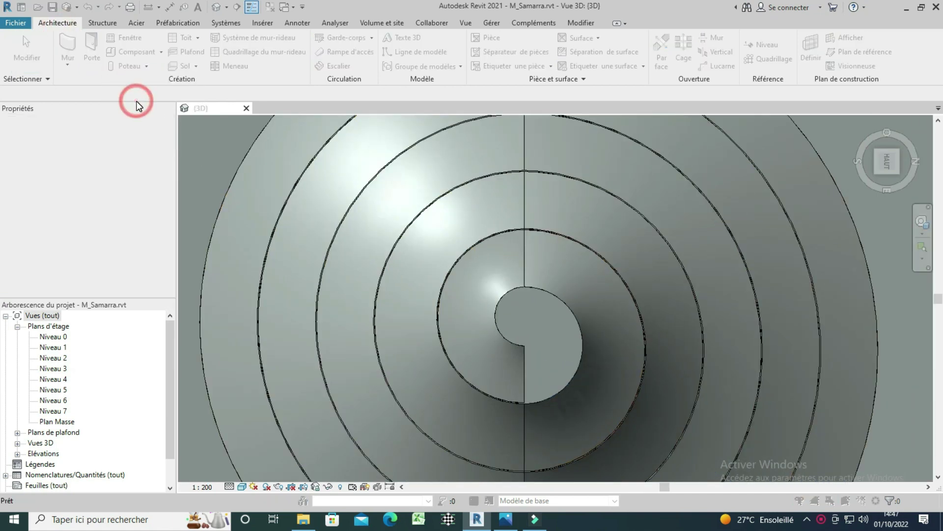
left_click_drag(485, 209, 485, 260)
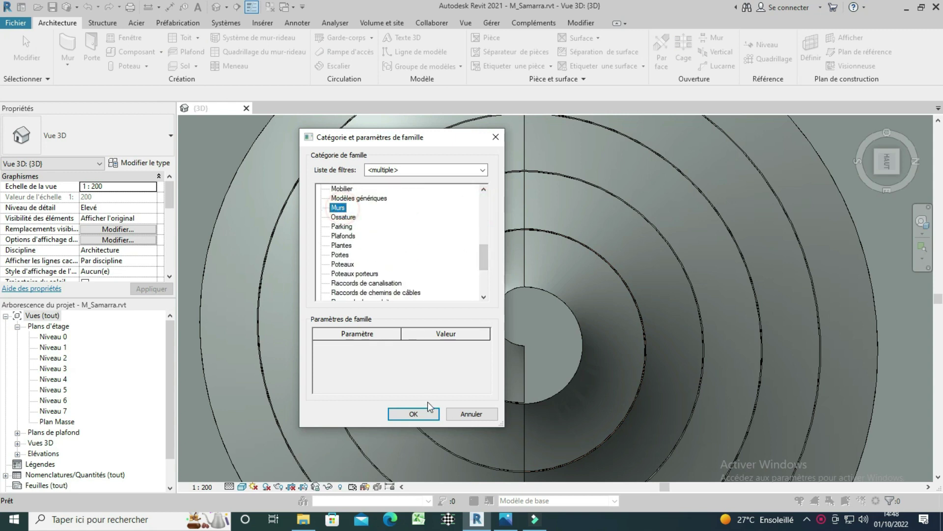
left_click(412, 415)
left_click(643, 407)
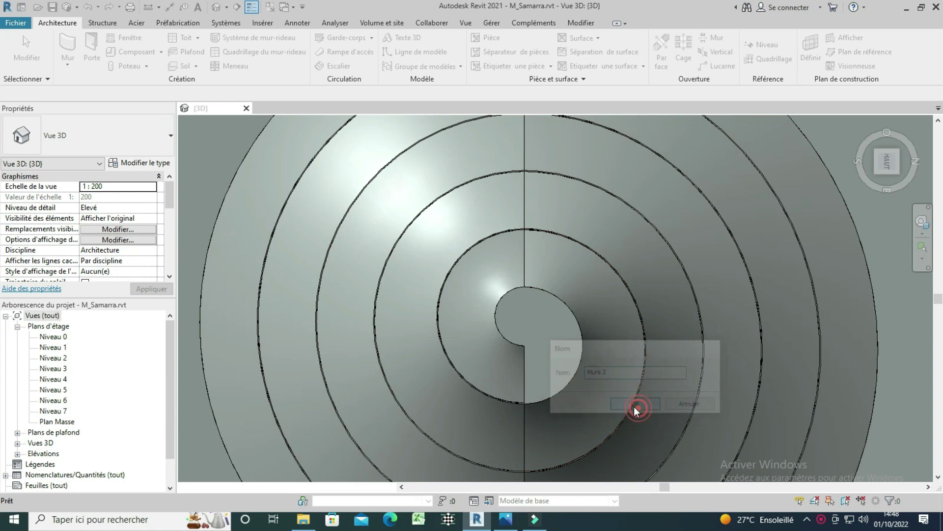
left_click(127, 39)
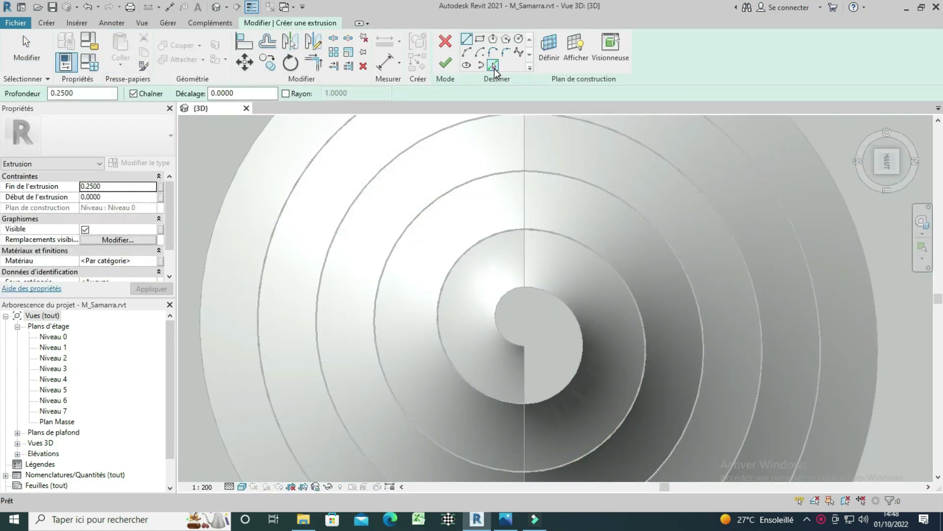
- Sketch a full circle by picking the inner spiral arc and mirroring it
left_click(495, 68)
left_click(572, 310)
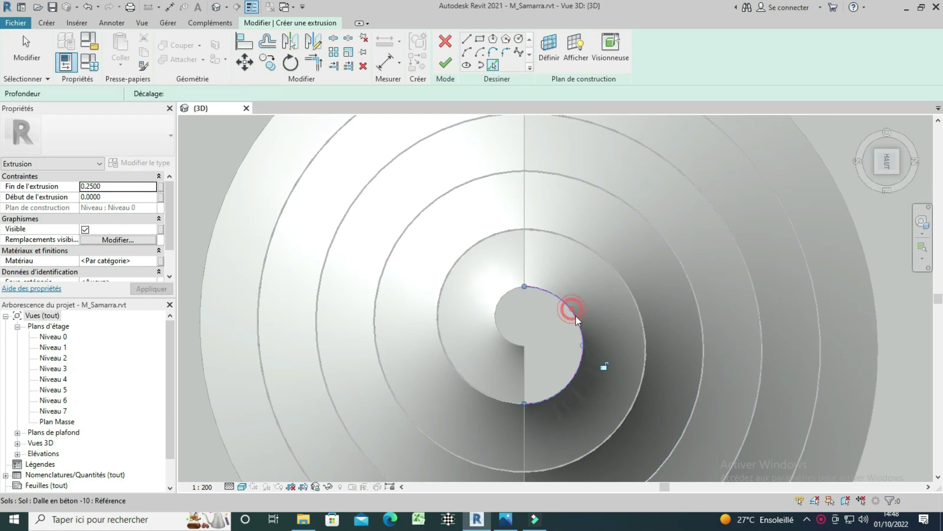
key("Escape")
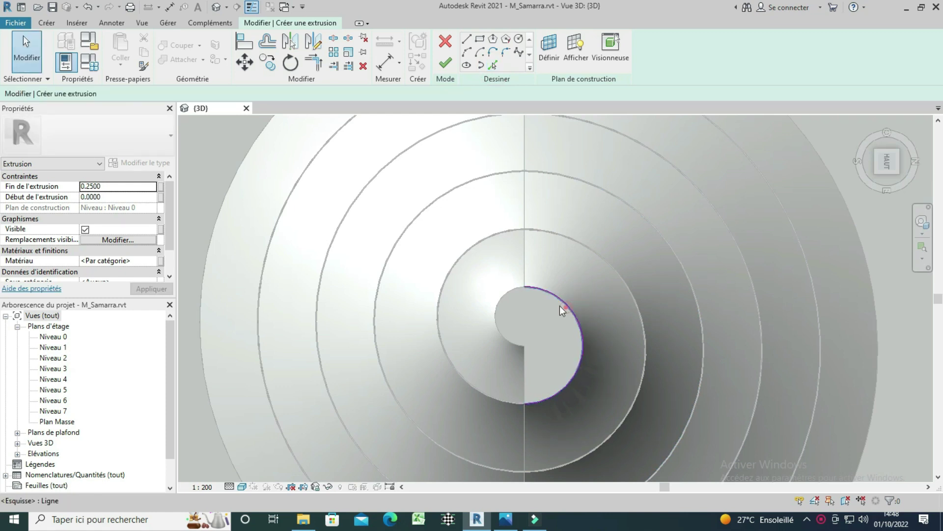
left_click(565, 307)
left_click(313, 41)
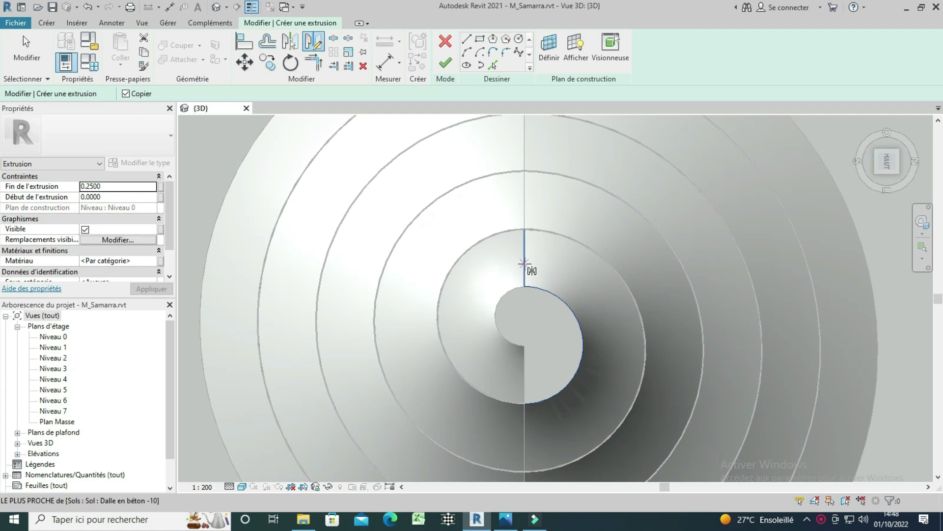
left_click(526, 261)
left_click(524, 202)
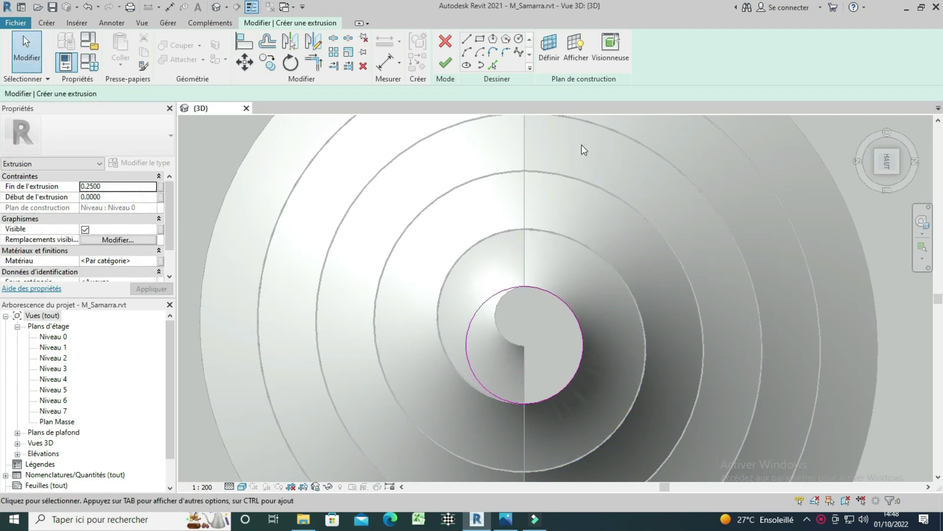
left_click(249, 10)
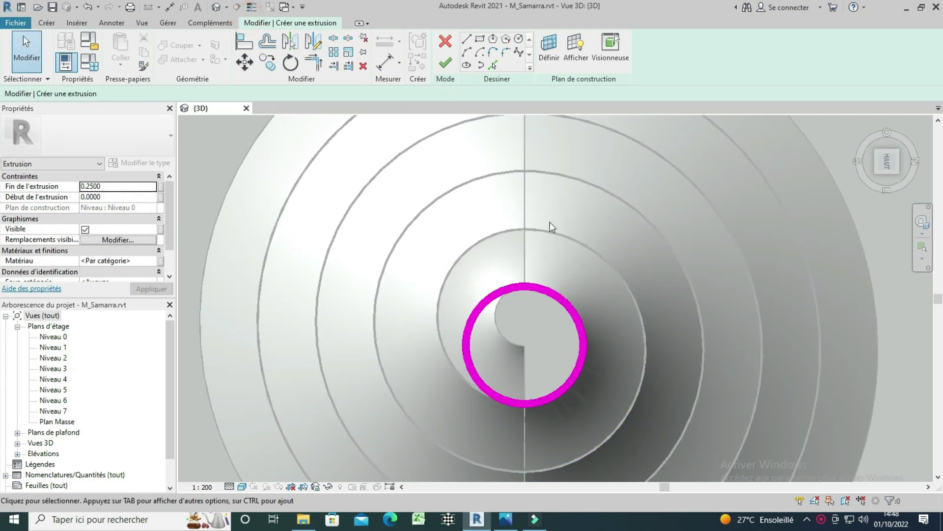
key("z")
key("f")
- Finish the cylinder extrusion, then reopen the tower in place to check it and finish
left_click(446, 64)
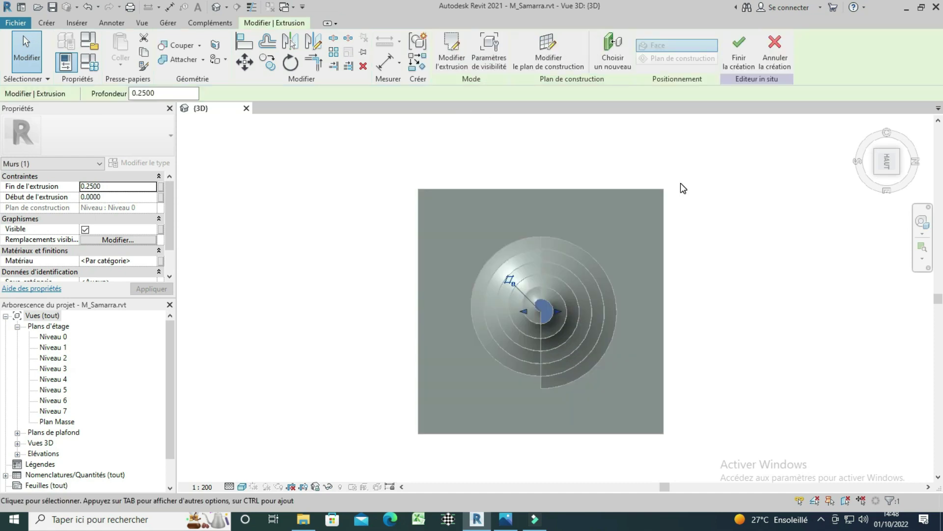
left_click(737, 50)
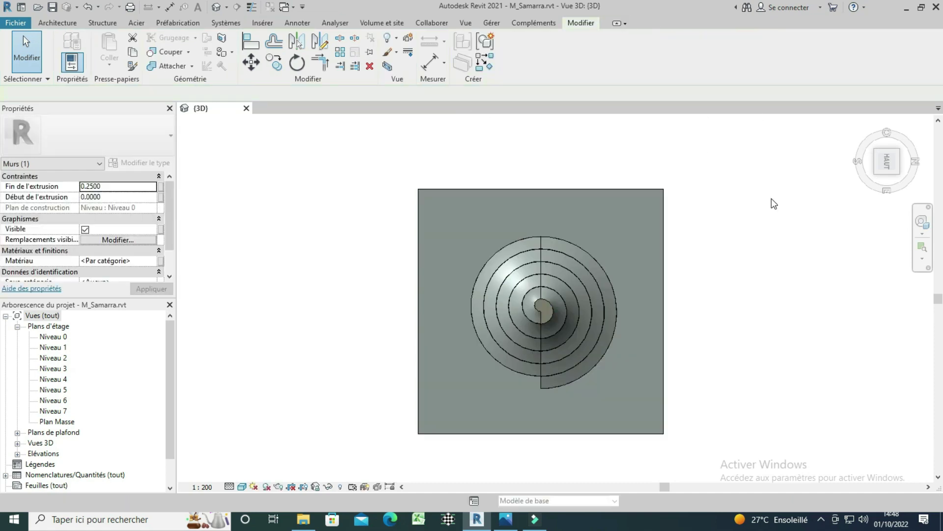
left_click(863, 123)
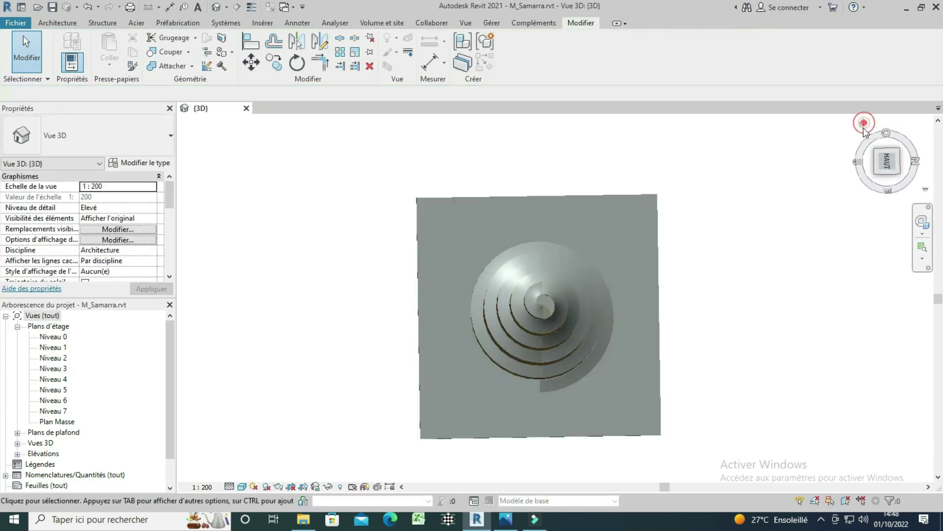
left_click(548, 414)
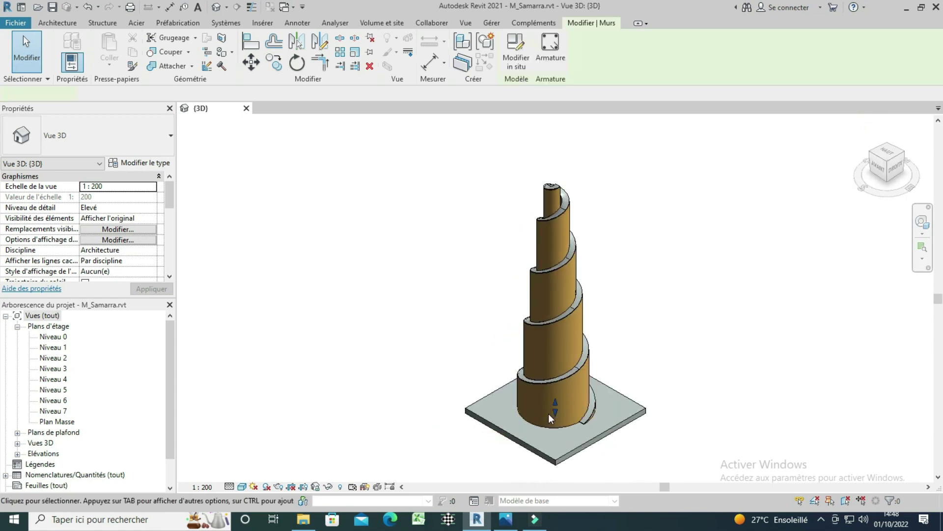
double_click(574, 190)
scroll(574, 190, "up", 3)
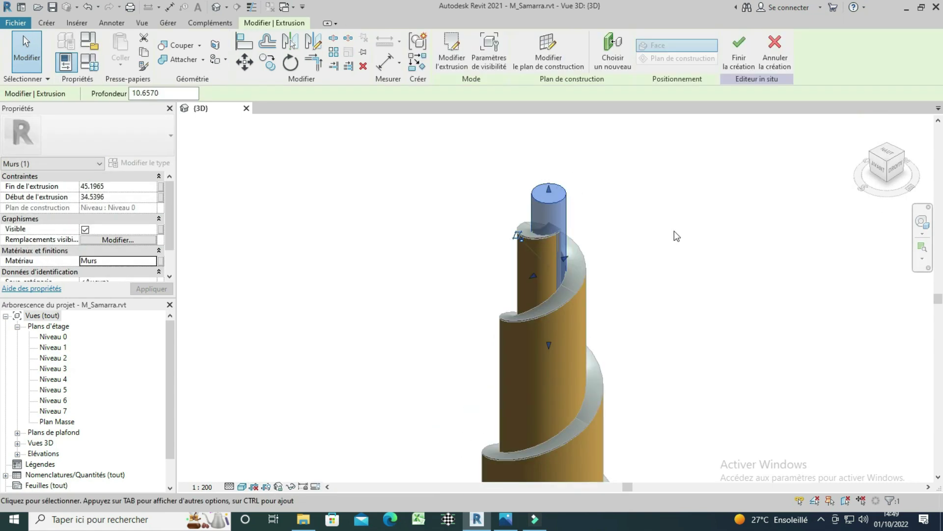
left_click(695, 240)
left_click(450, 49)
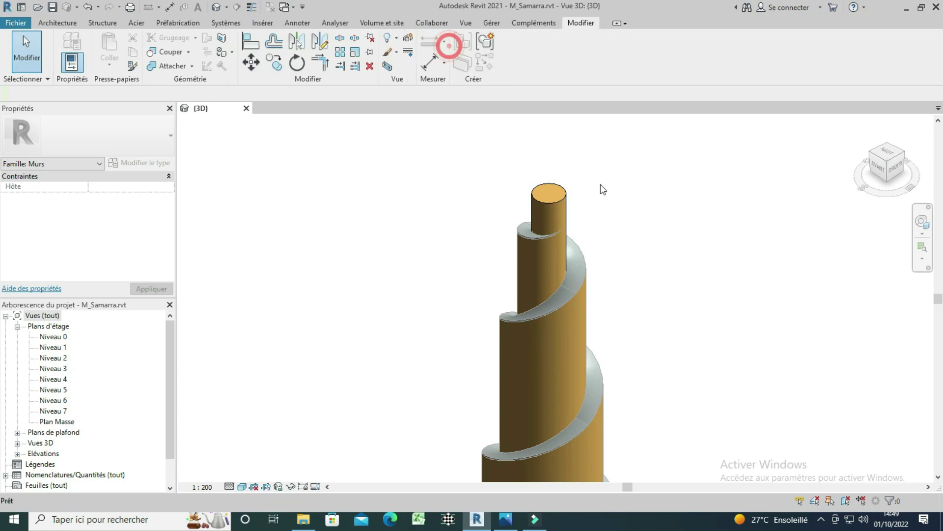
scroll(530, 202, "down", 5)
left_click(863, 122)
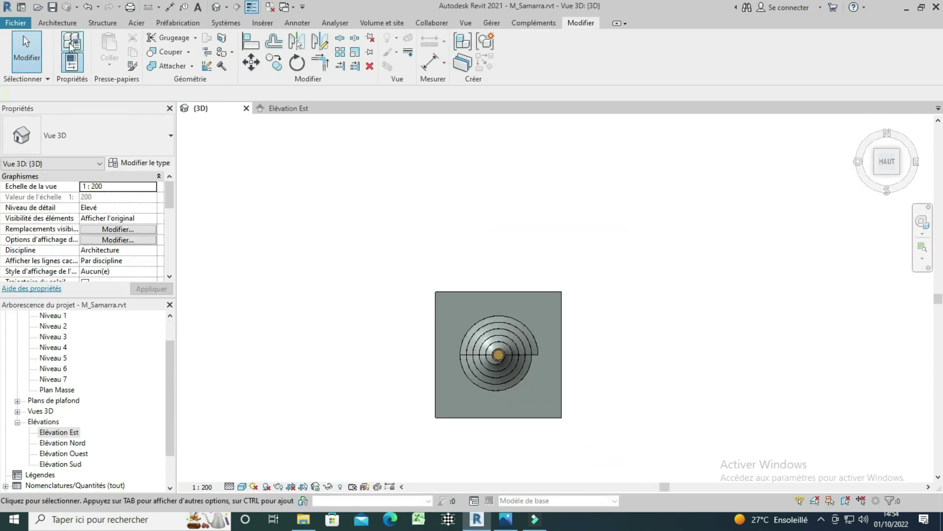
- Start an architectural wall using the Murs_80 type
left_click(56, 23)
left_click(70, 66)
left_click(100, 86)
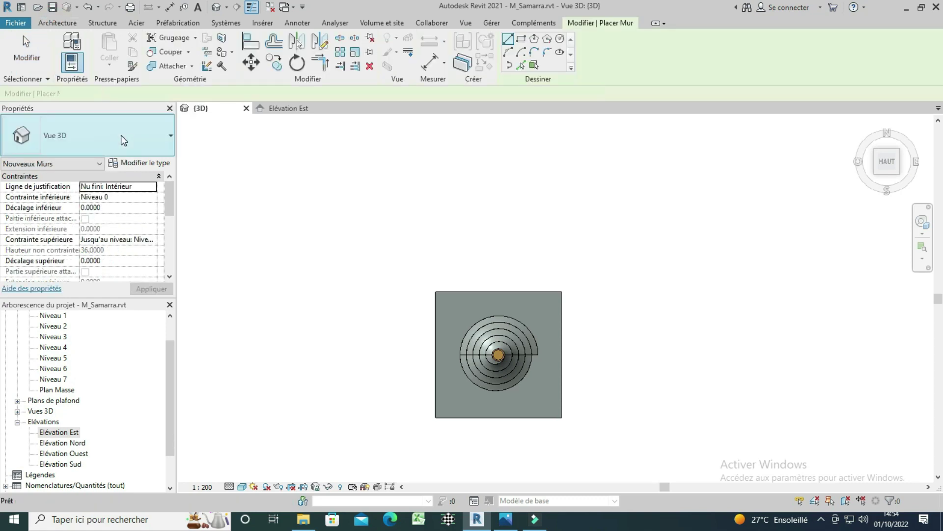
left_click(96, 139)
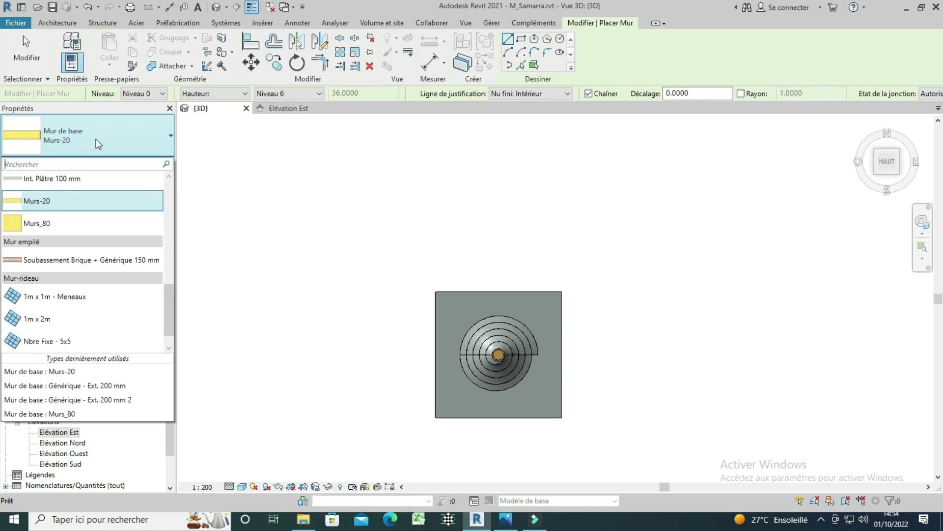
left_click(50, 228)
- Draw the Murs_80 wall along the slab's front edge and select it from the front
scroll(480, 383, "up", 5)
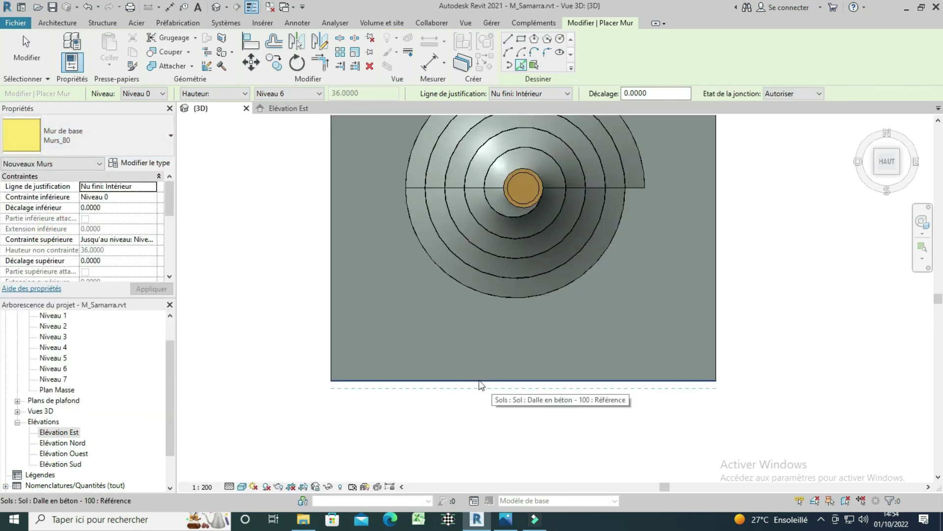
left_click(495, 382)
key("Escape")
key("Escape")
scroll(471, 443, "down", 2)
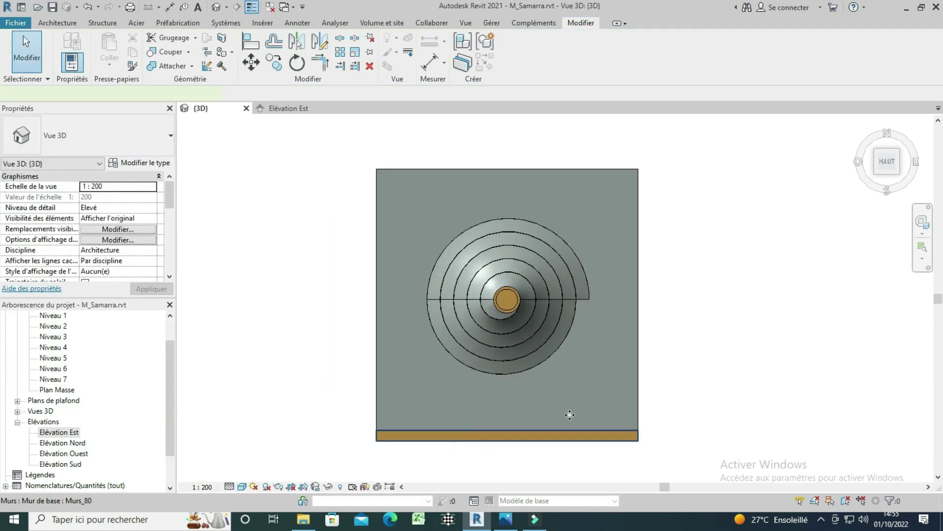
left_click(570, 414)
left_click(887, 182)
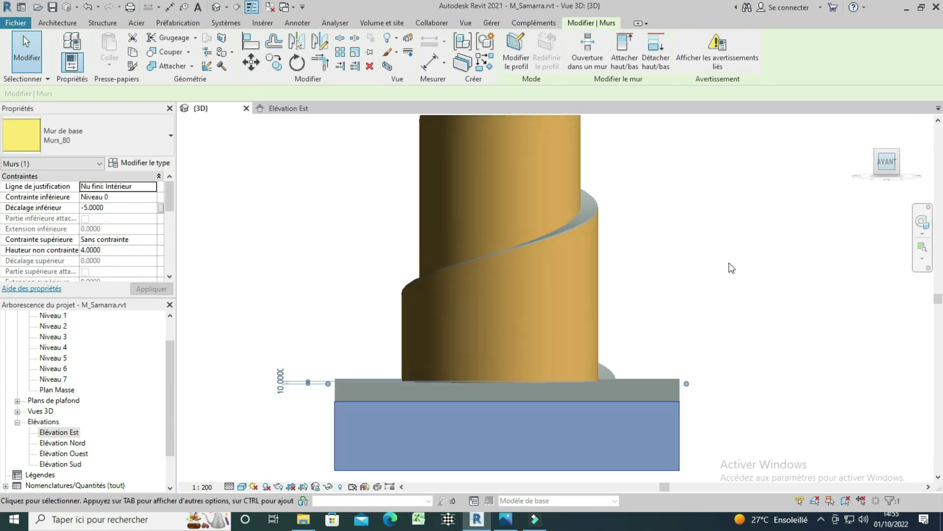
key("Escape")
scroll(472, 374, "up", 2)
left_click(469, 369)
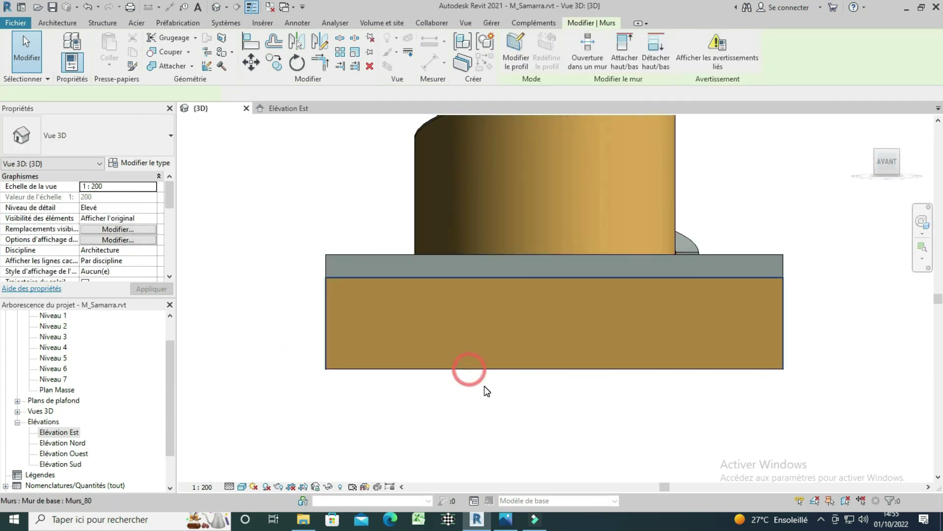
- Draw half the arched opening: vertical sides with a small step, topped by a tangent arc
scroll(344, 317, "up", 3)
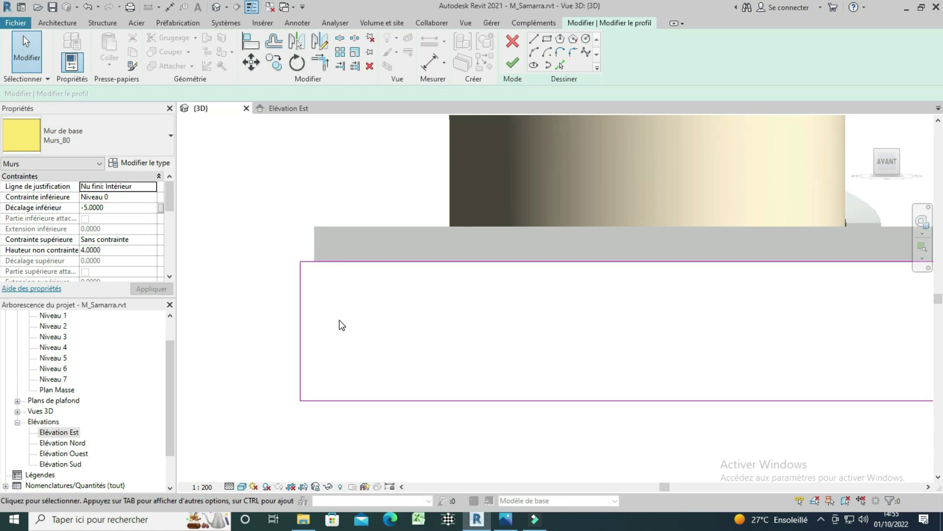
left_click(534, 40)
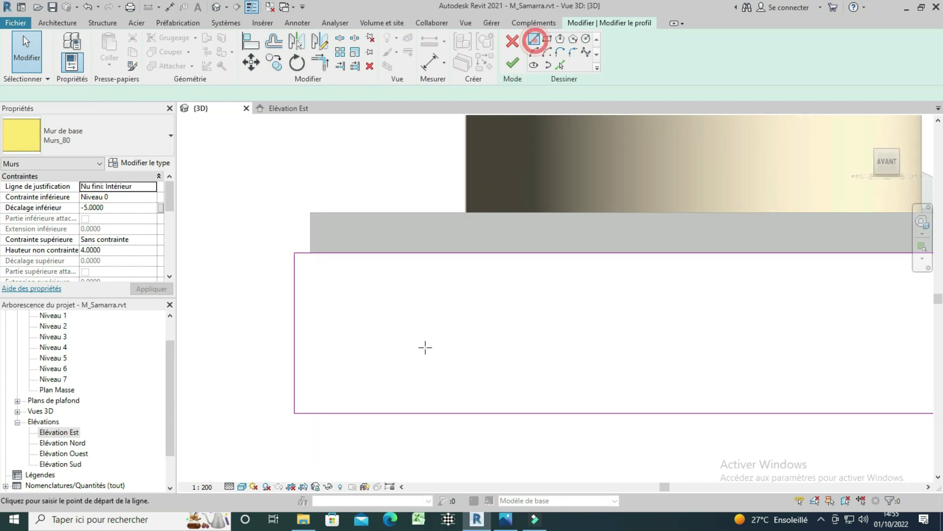
left_click(332, 403)
left_click(332, 322)
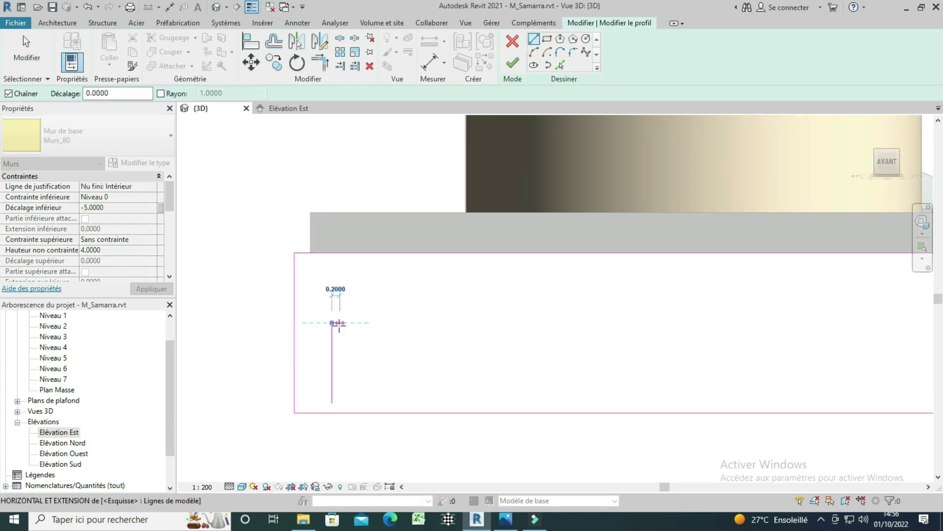
scroll(339, 325, "up", 1)
scroll(339, 323, "up", 2)
scroll(336, 319, "up", 1)
left_click(334, 318)
left_click(335, 219)
scroll(339, 231, "down", 4)
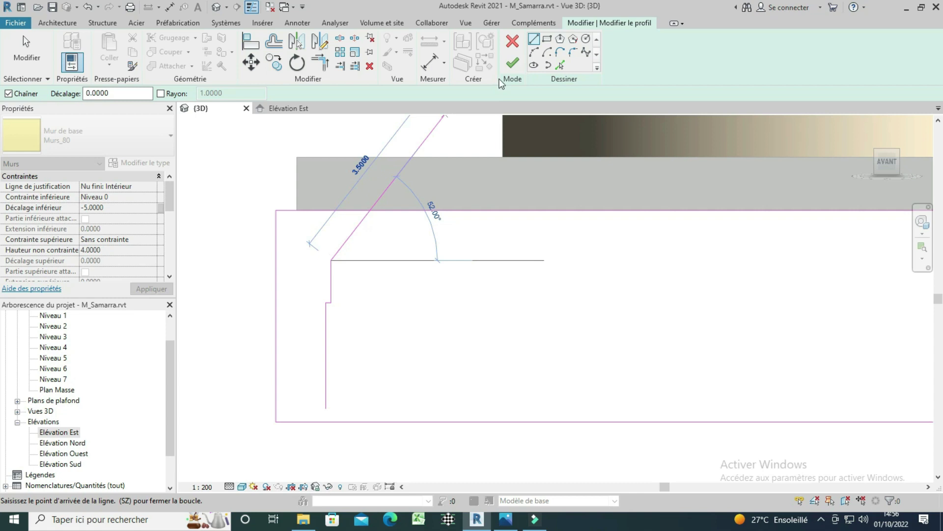
left_click(534, 52)
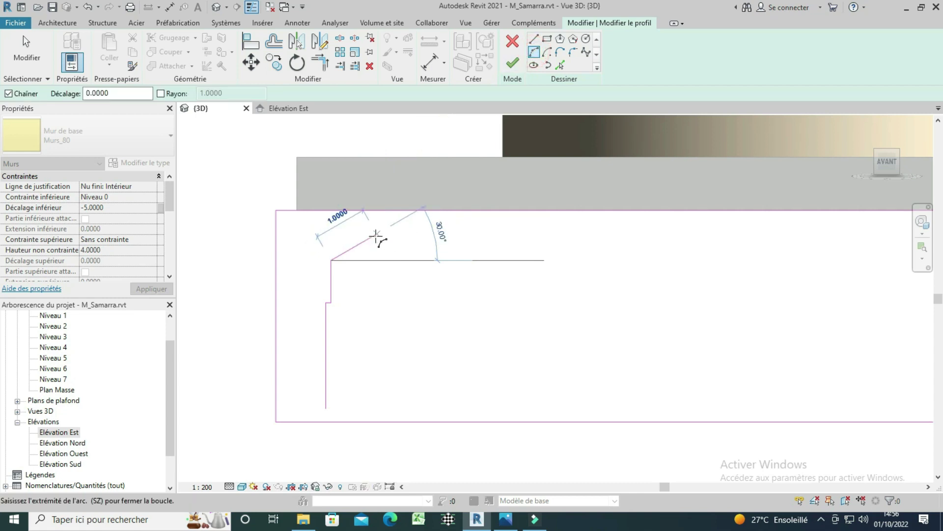
left_click(349, 234)
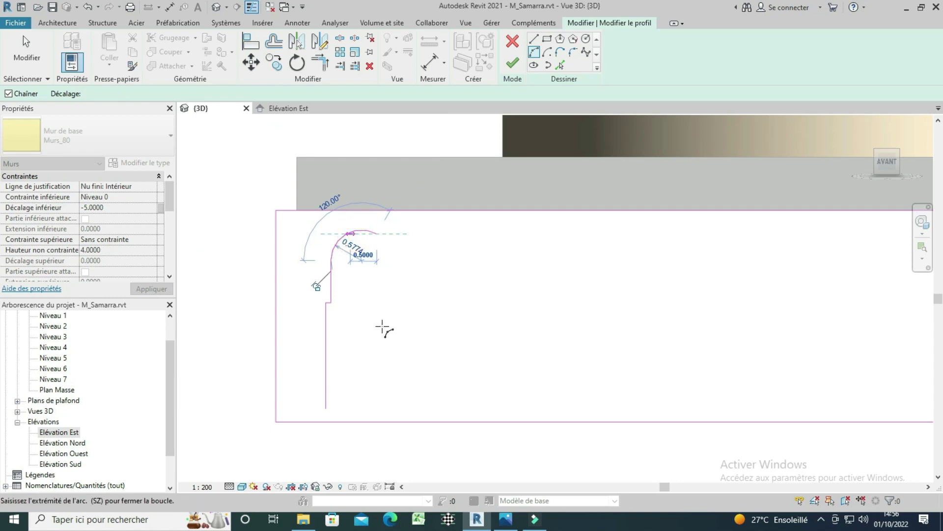
key("Escape")
key("Escape")
- Mirror the half-arch lines across a vertical axis through the arch top
left_click_drag(310, 411, 411, 299)
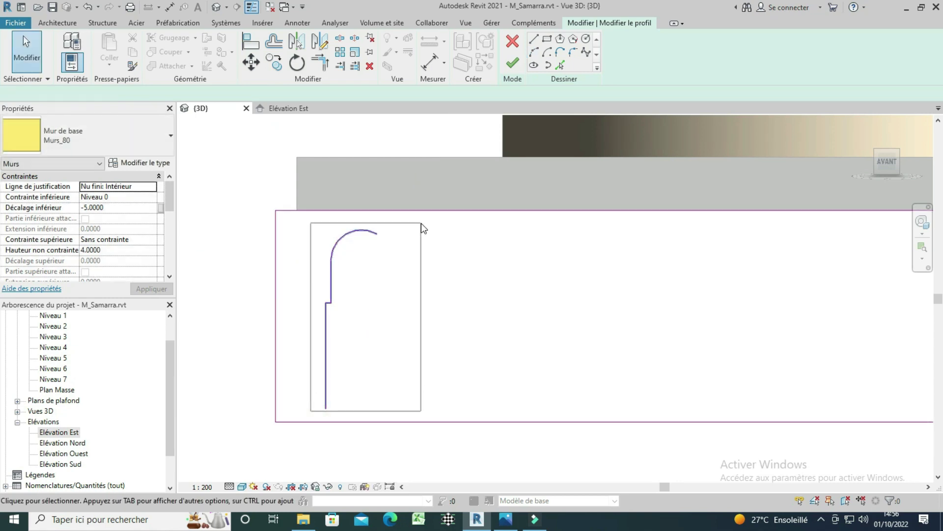
left_click_drag(421, 232, 422, 232)
left_click(320, 43)
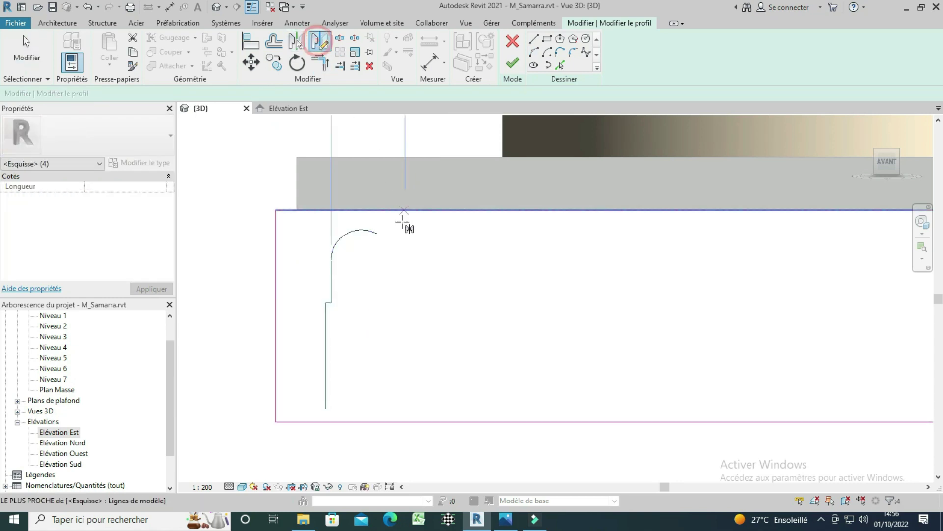
left_click(360, 230)
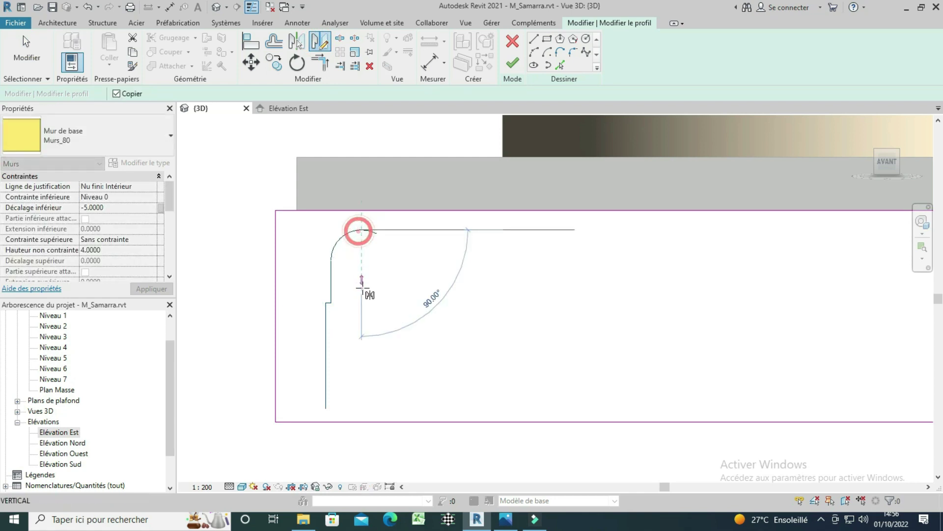
left_click(361, 366)
- Close the arch bottom with a line and select the whole arch outline
left_click(533, 40)
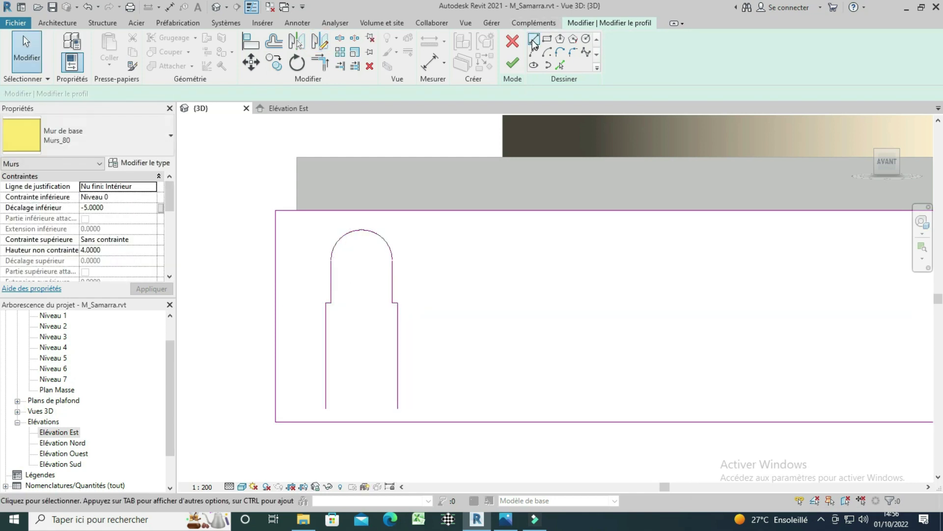
scroll(379, 385, "up", 1)
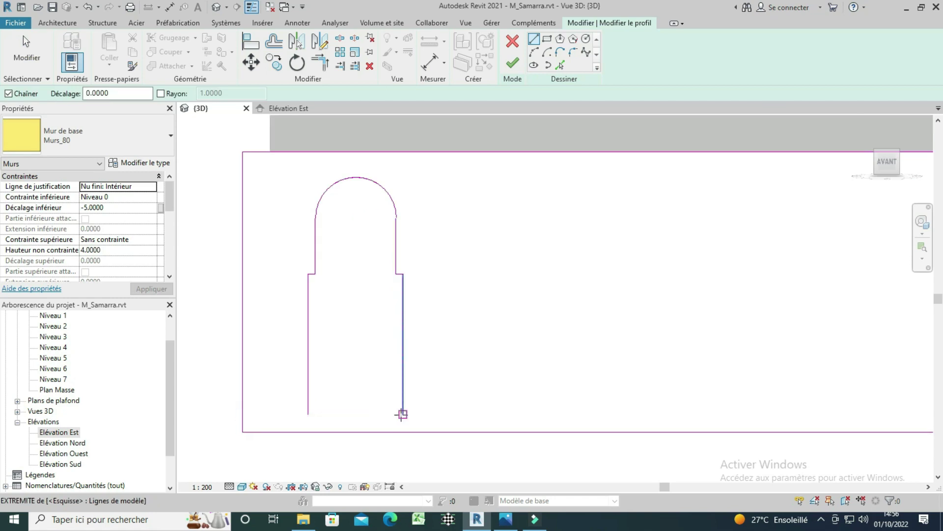
left_click(308, 414)
middle_click_drag(279, 361, 330, 358)
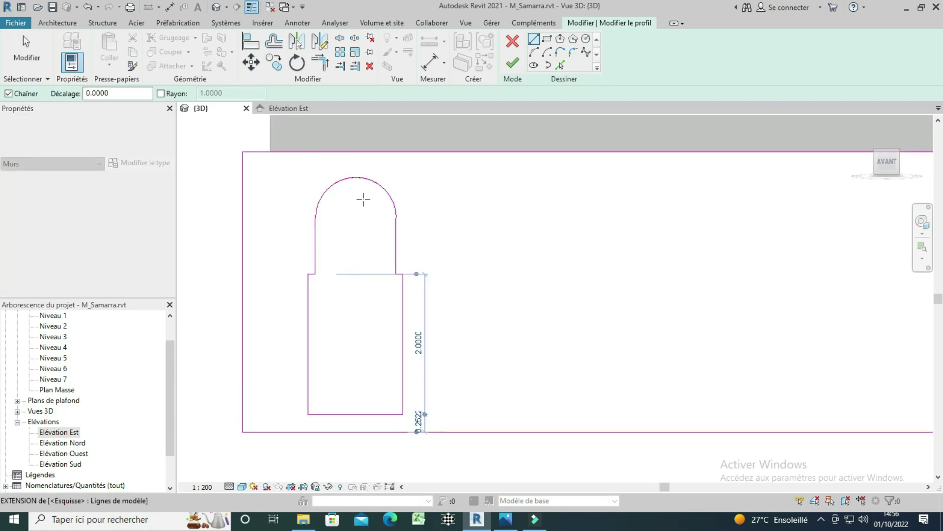
key("Escape")
key("Escape")
left_click_drag(335, 457, 500, 176)
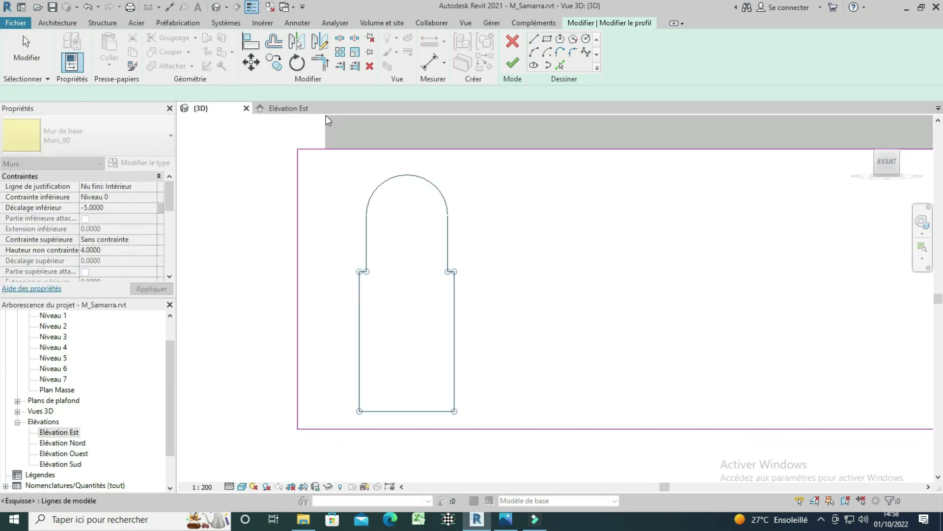
- Copy the arch outline to three more positions further right along the base wall
left_click(274, 64)
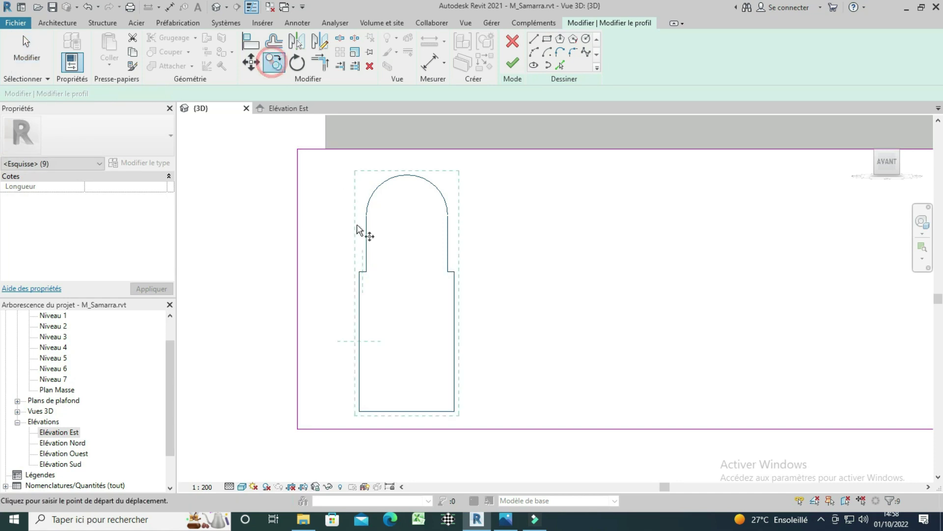
left_click(295, 321)
left_click(457, 326)
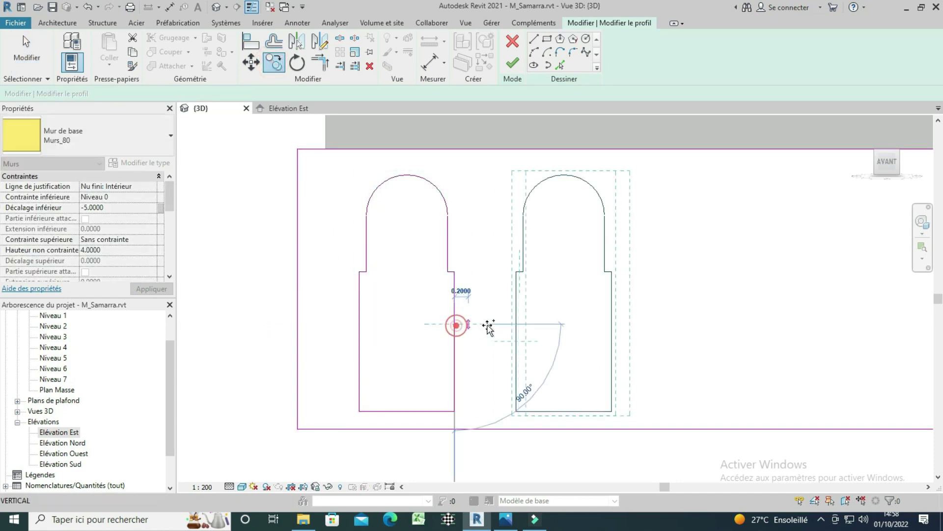
left_click(609, 324)
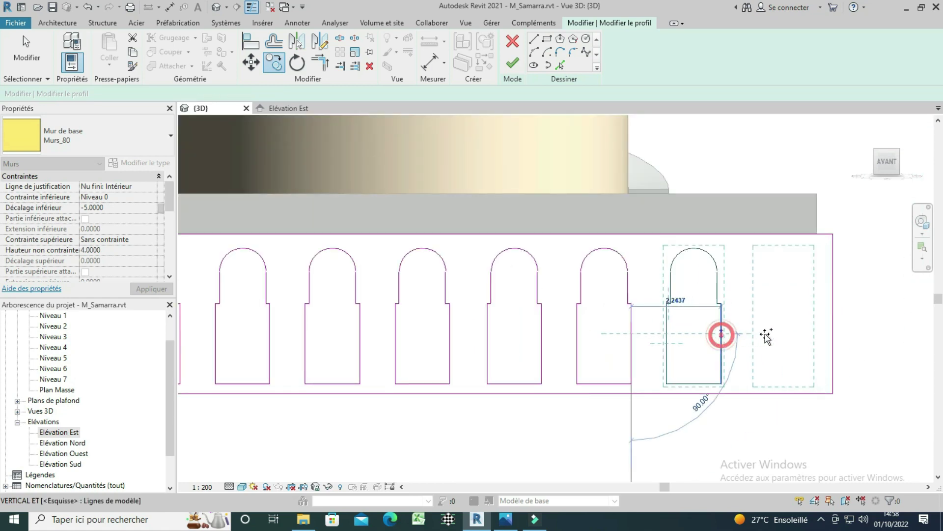
left_click(767, 337)
key("Escape")
scroll(565, 290, "down", 3)
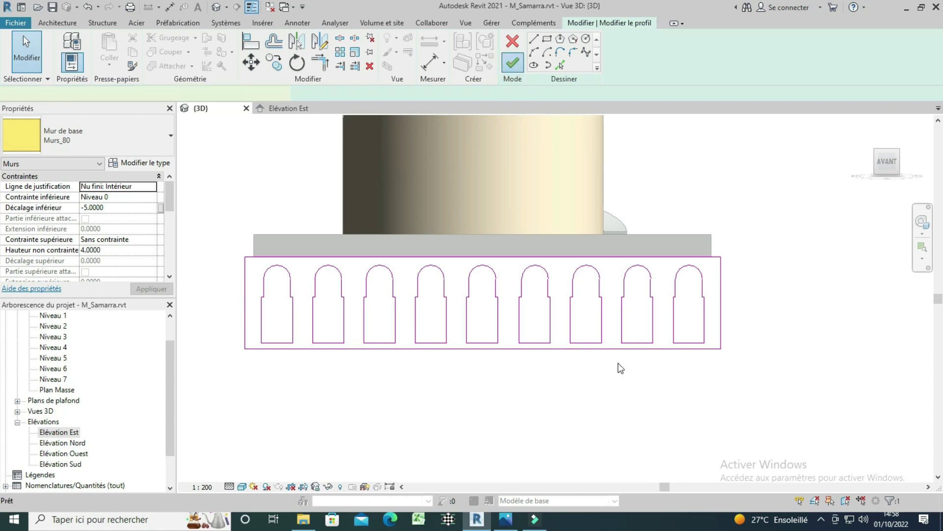
left_click_drag(887, 163, 872, 179)
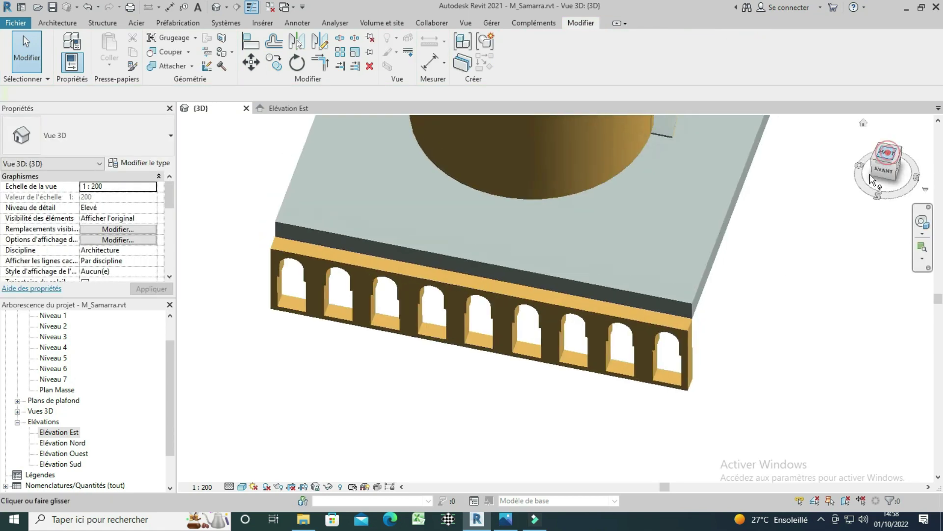
- From the top view, mirror a copy of the bottom base wall onto the slab's right edge
left_click(887, 153)
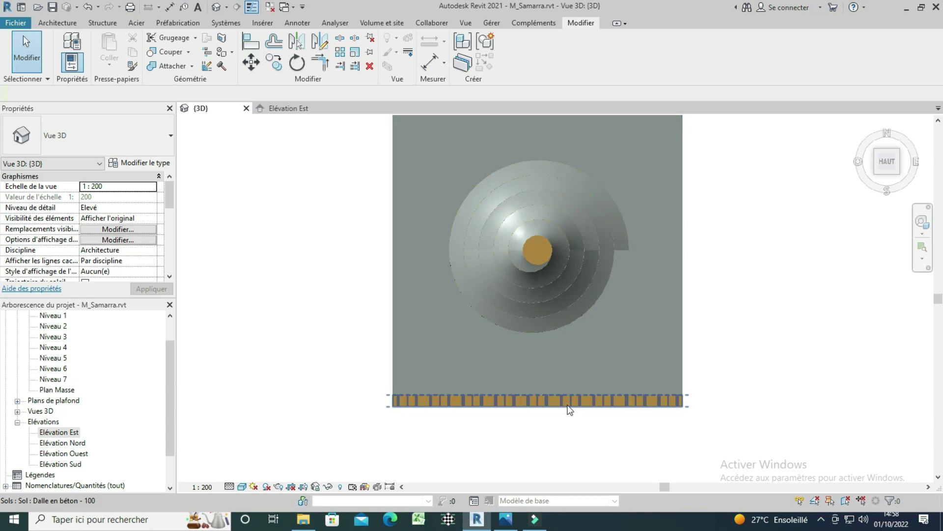
left_click(545, 402)
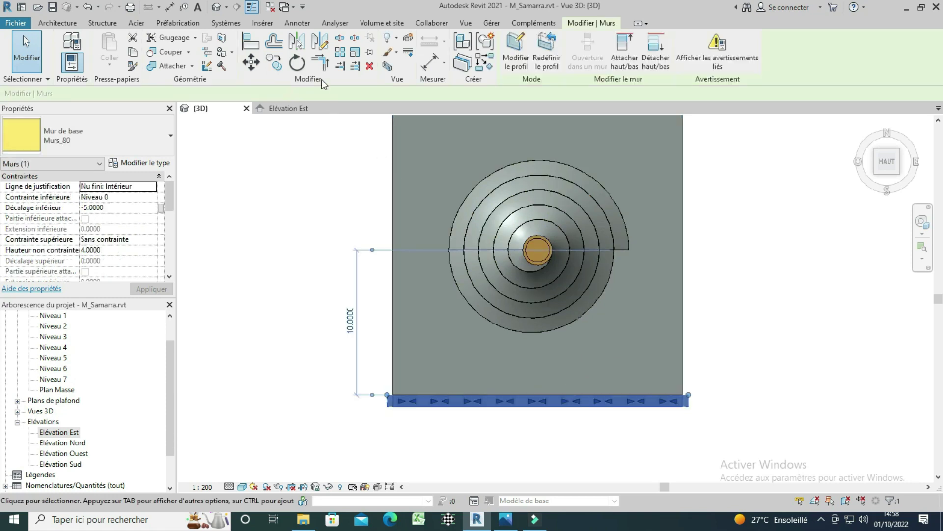
left_click(320, 48)
left_click(682, 393)
left_click(611, 317)
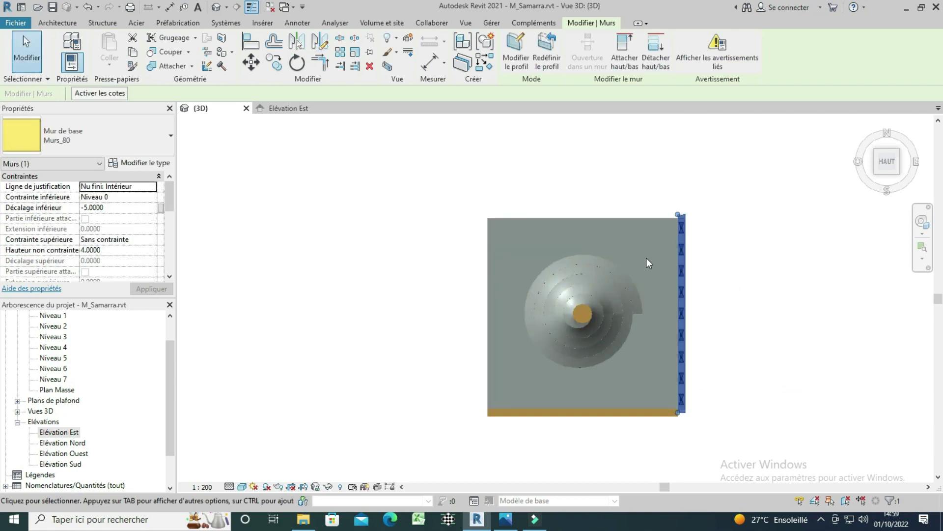
- Mirror further wall copies onto the slab's top and left edges
left_click(320, 44)
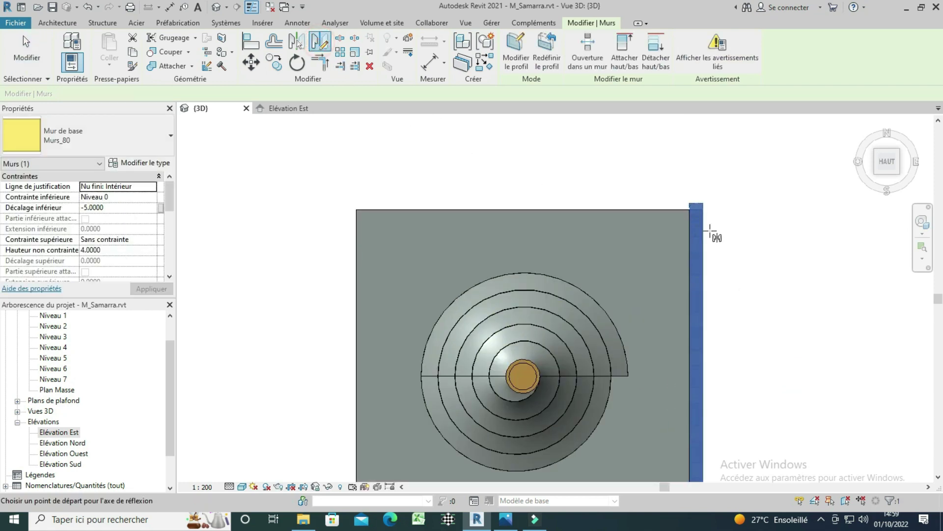
left_click(691, 209)
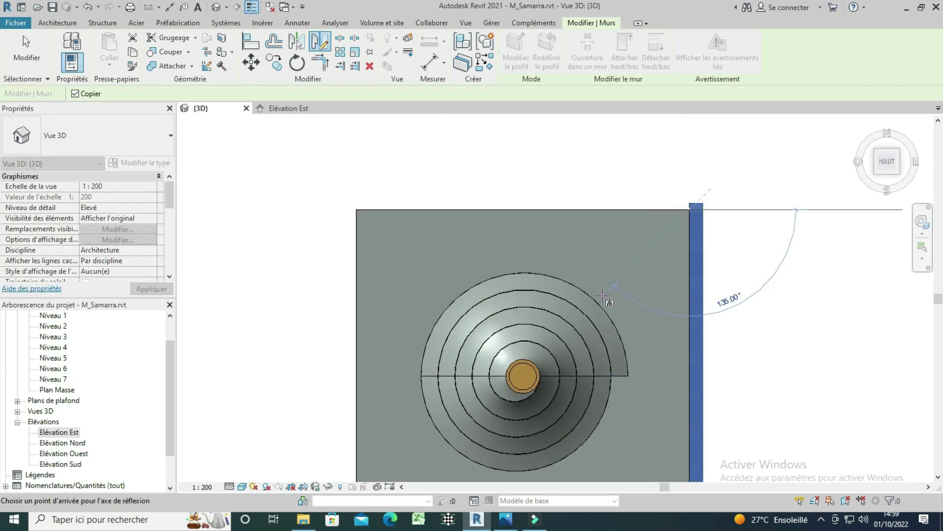
left_click(609, 300)
left_click(320, 43)
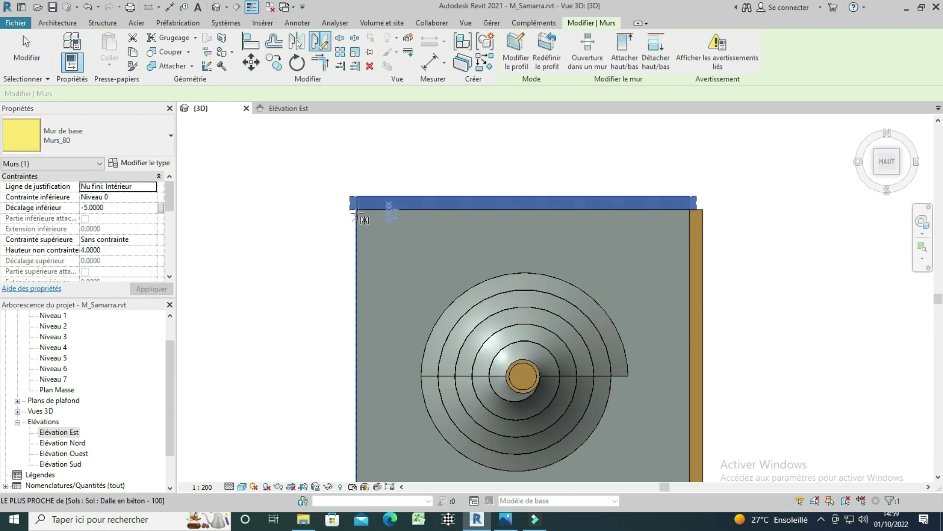
left_click(357, 211)
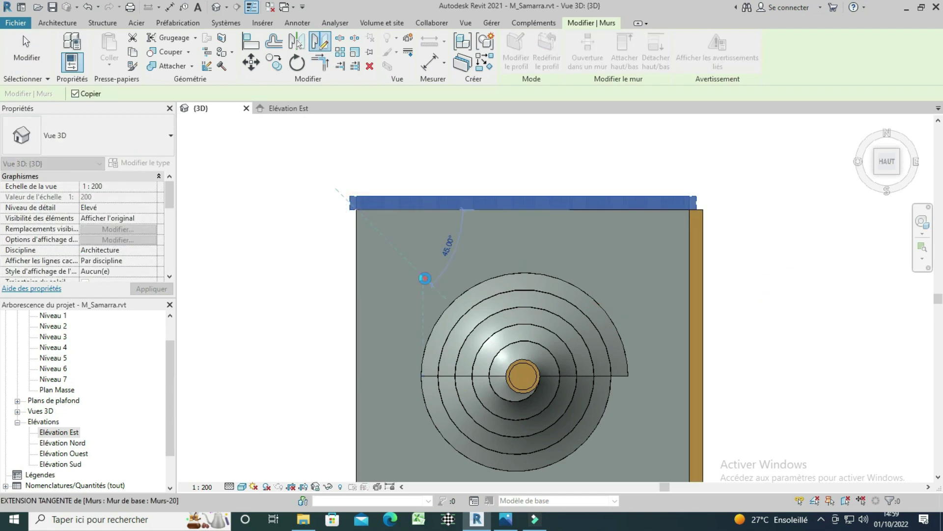
left_click(424, 278)
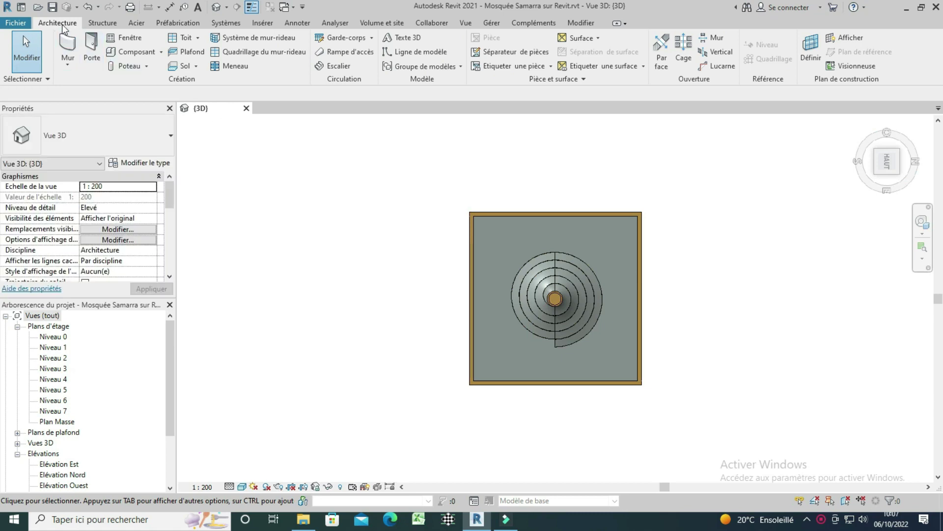
- Start a sketched railing path of type Au Mur hosted on the spiral ramp
left_click(373, 38)
left_click(351, 58)
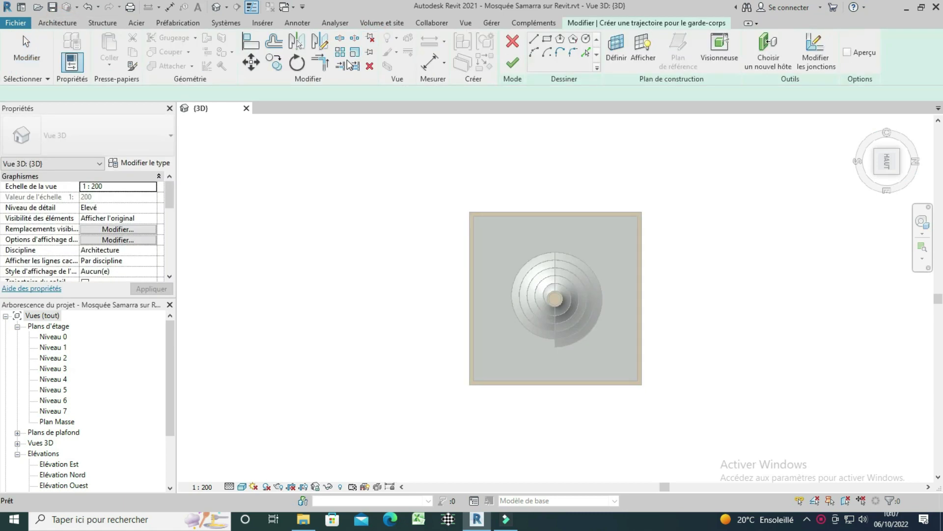
left_click(171, 138)
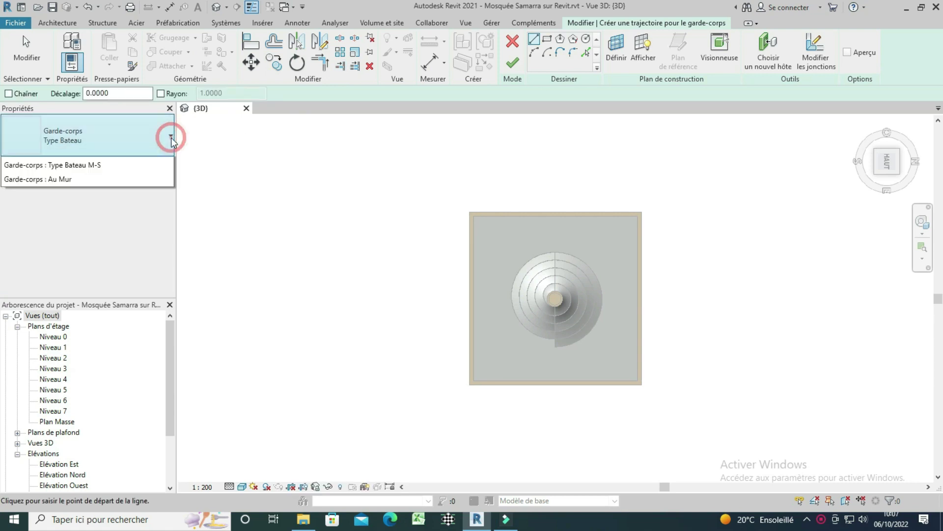
left_click(33, 196)
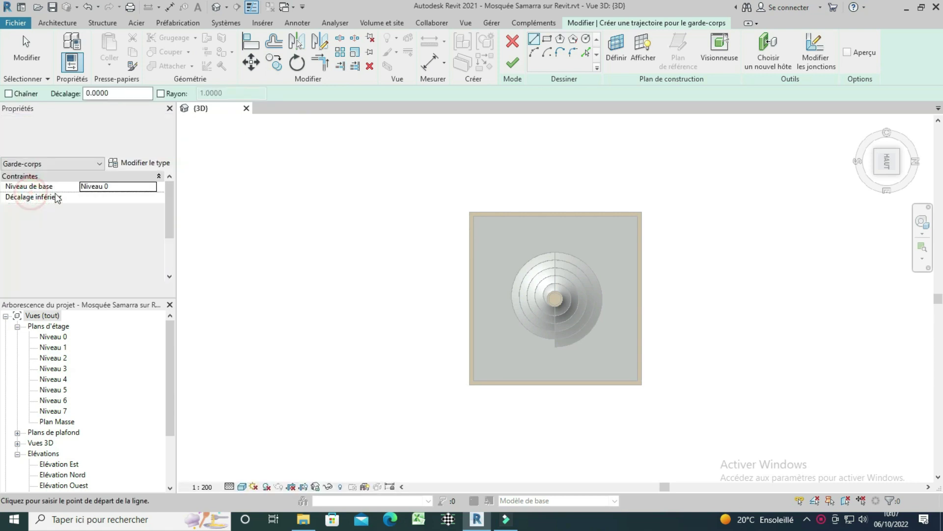
left_click(765, 55)
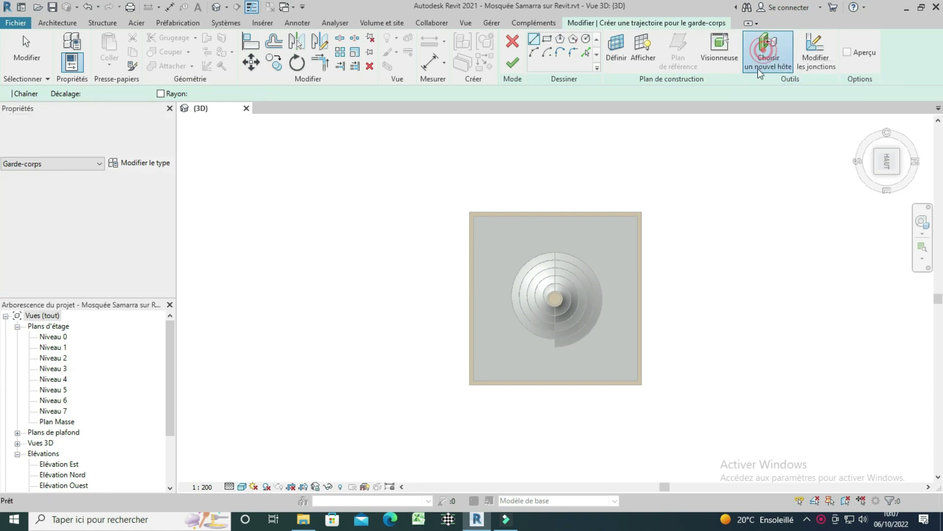
left_click(586, 261)
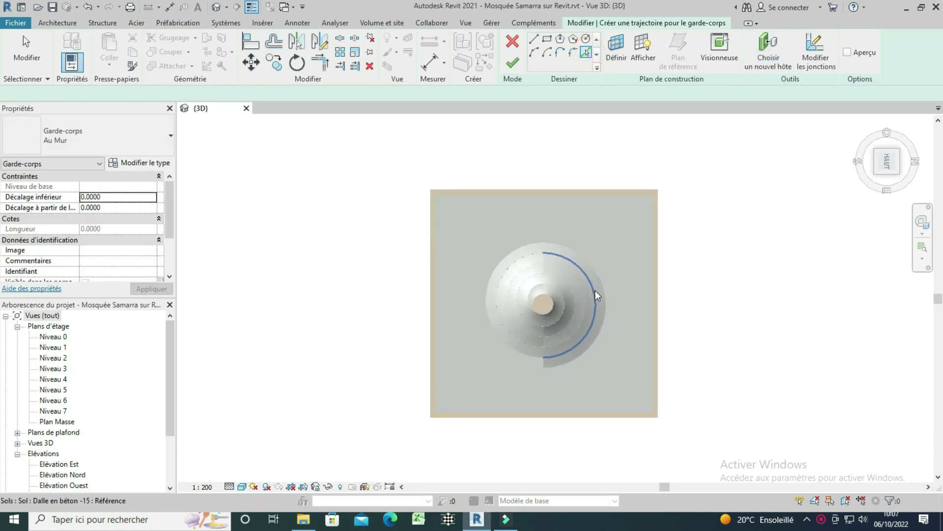
- Pick the ramp's outer edge and inner ring edges as the railing path, then finish
scroll(595, 290, "up", 3)
left_click(467, 237)
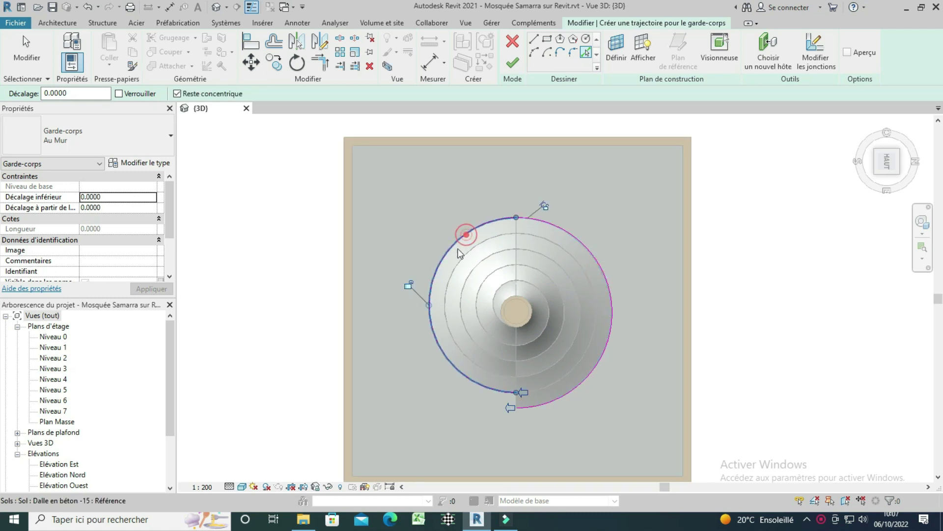
left_click(572, 375)
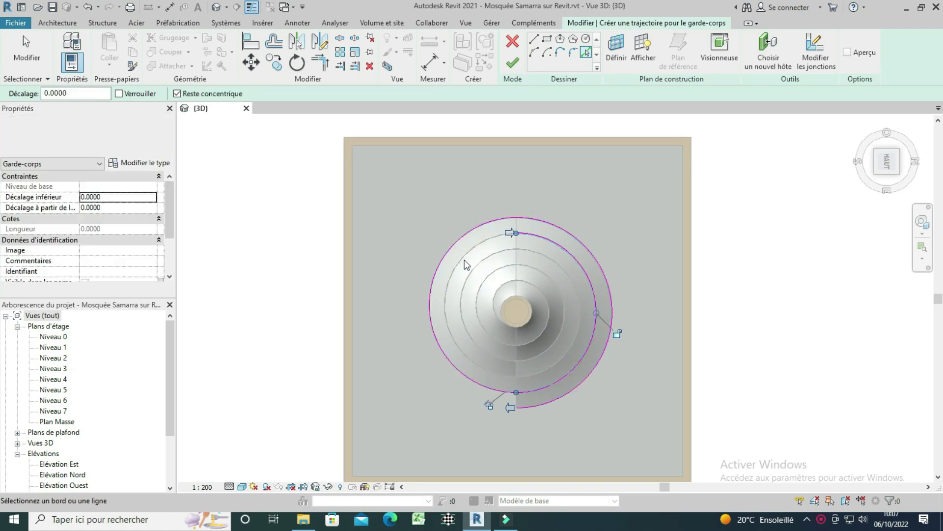
left_click(453, 269)
left_click(468, 280)
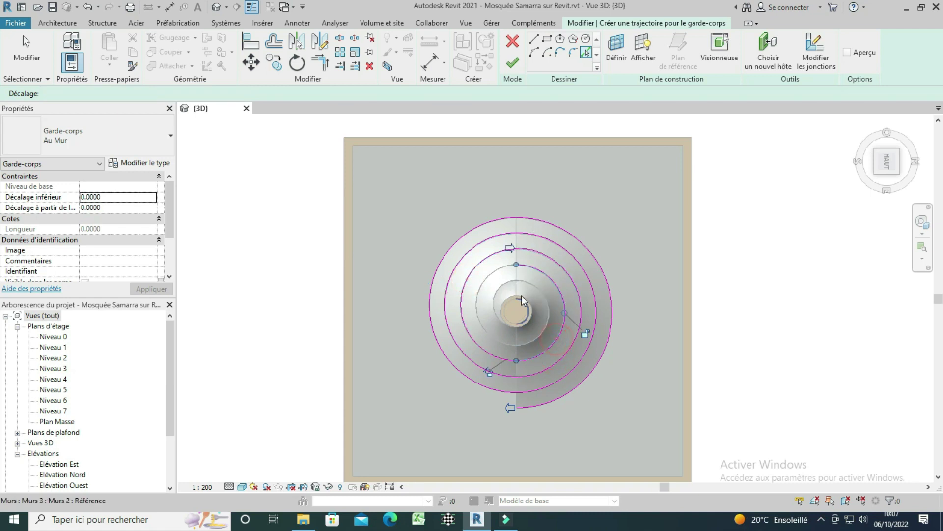
left_click(550, 336)
left_click(547, 330)
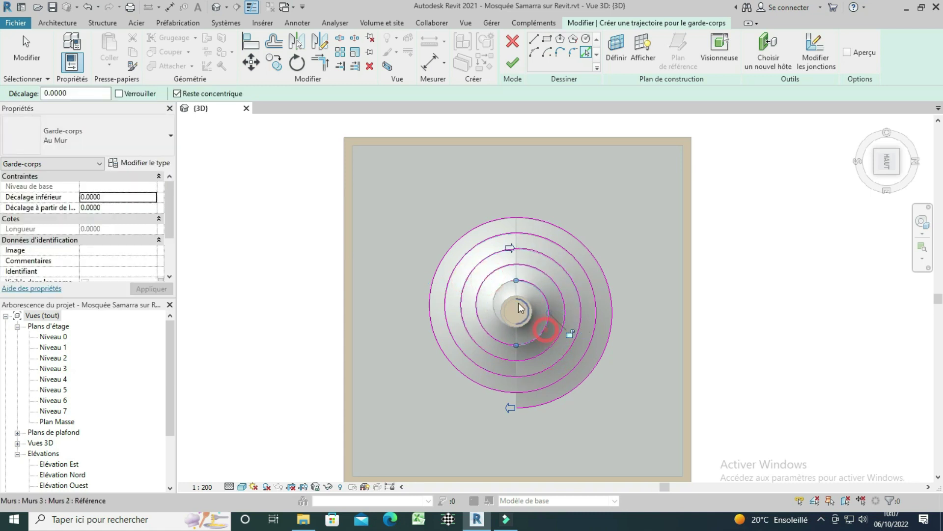
left_click(497, 293)
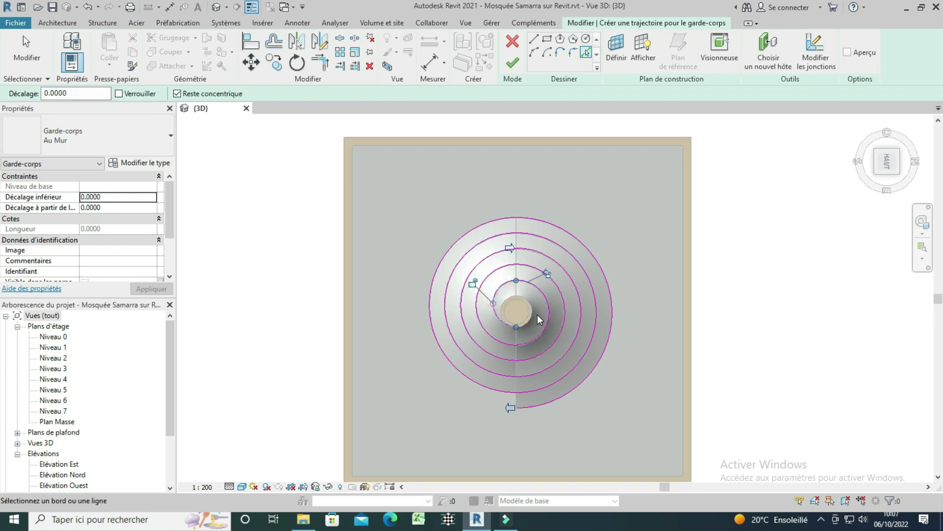
left_click(536, 314)
left_click(512, 64)
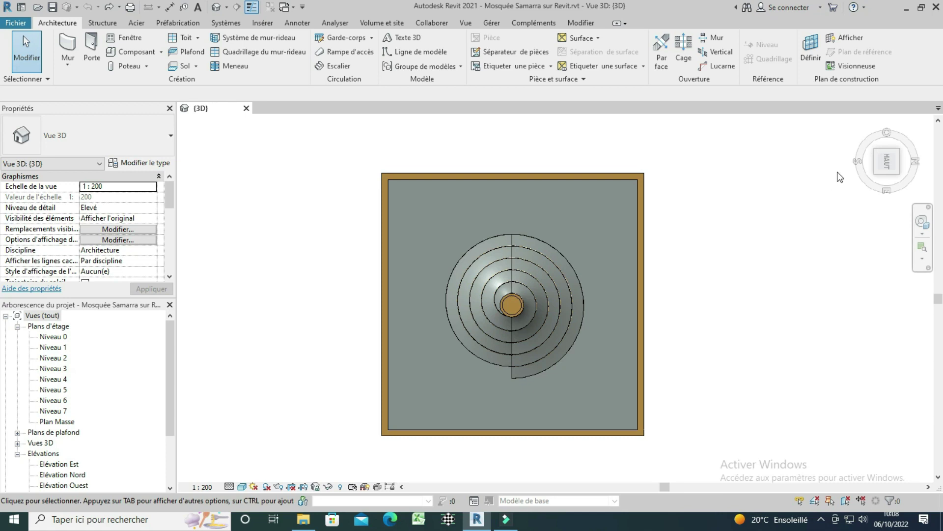
left_click(864, 126)
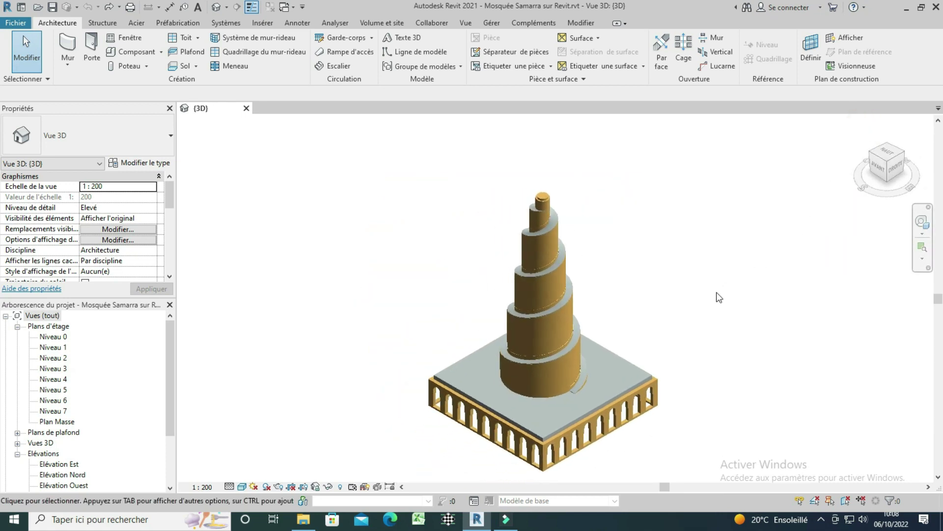
scroll(609, 370, "up", 2)
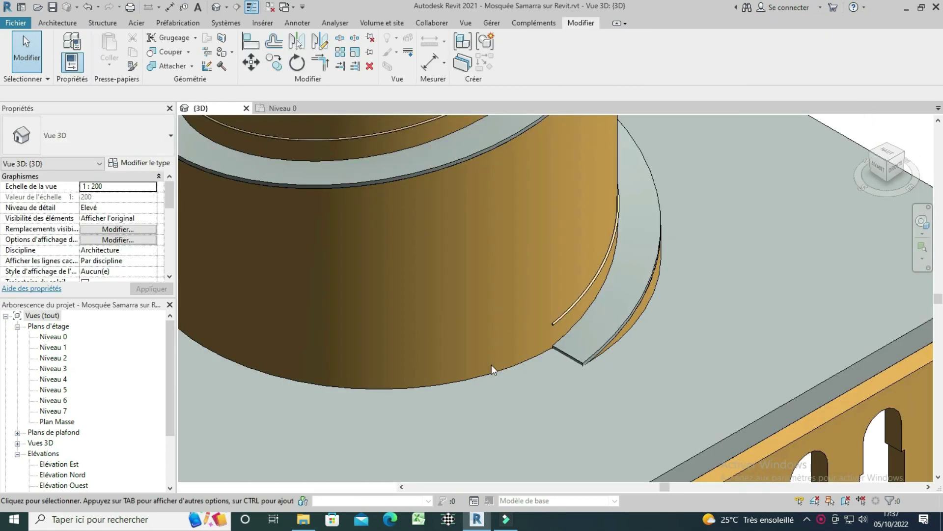
scroll(559, 349, "down", 3)
scroll(544, 364, "down", 3)
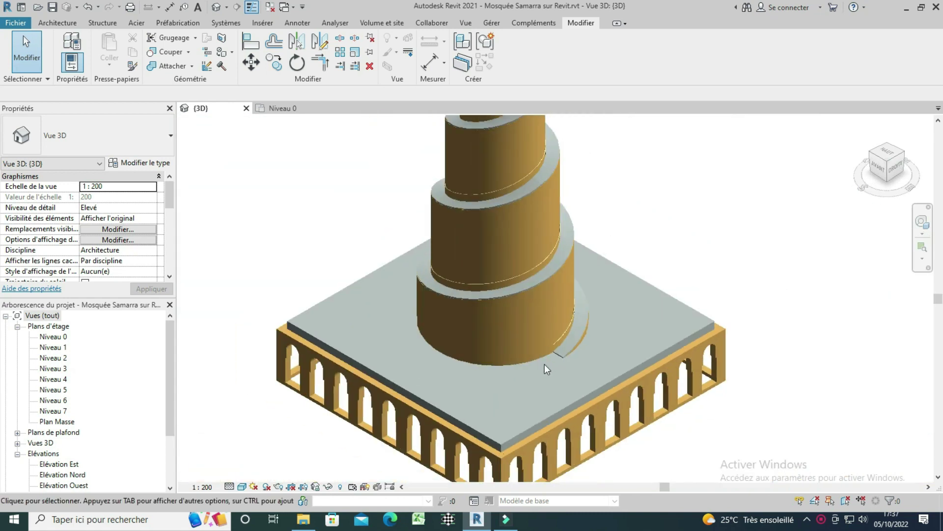
scroll(538, 364, "down", 2)
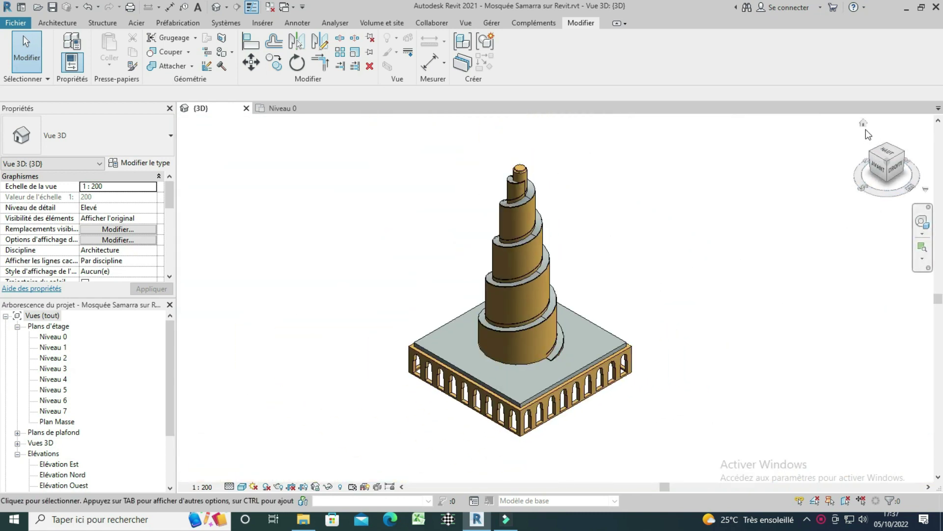
left_click(863, 124)
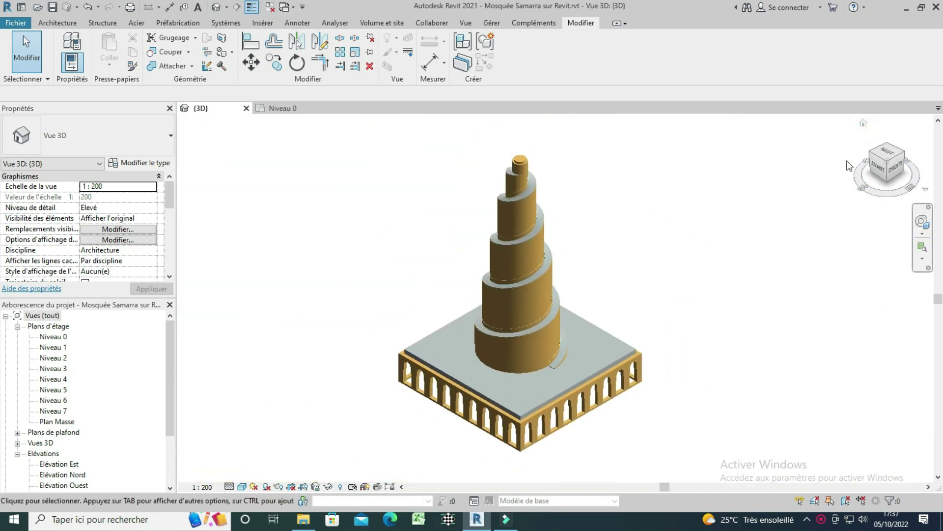
left_click(895, 169)
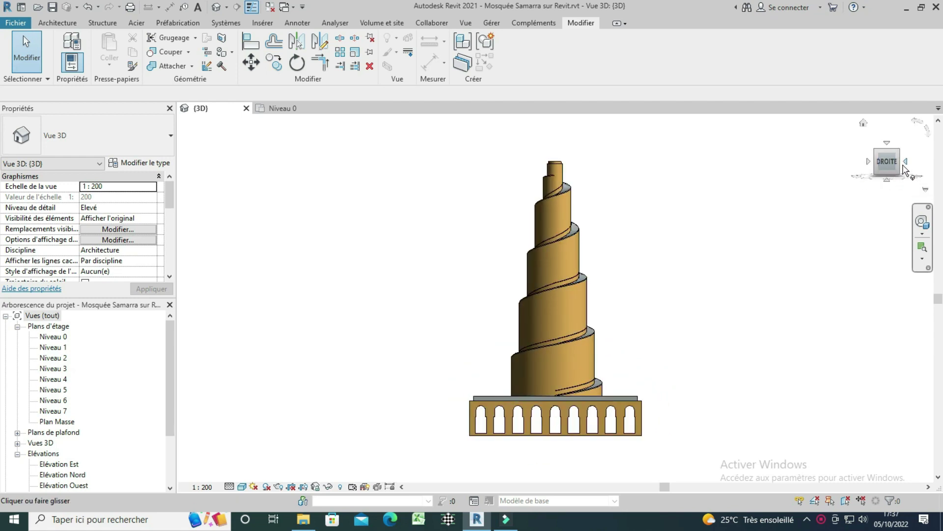
left_click(906, 162)
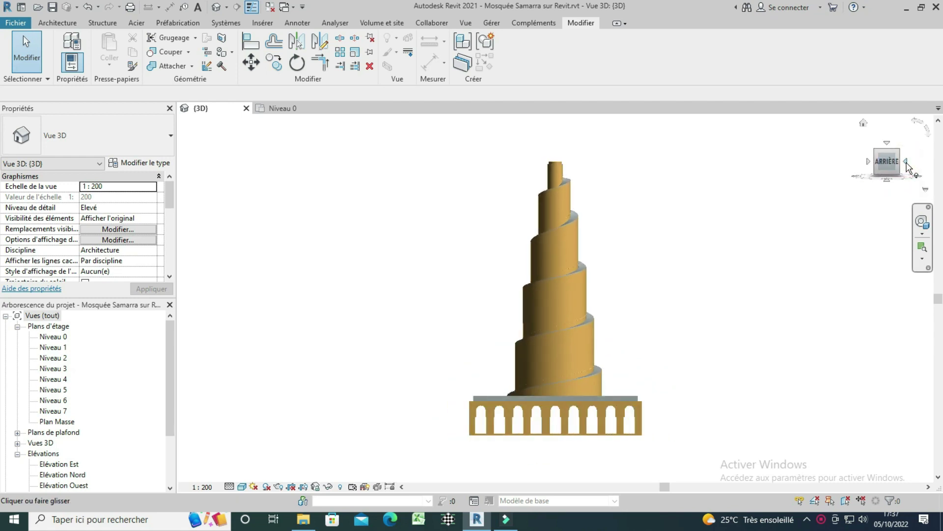
left_click(907, 162)
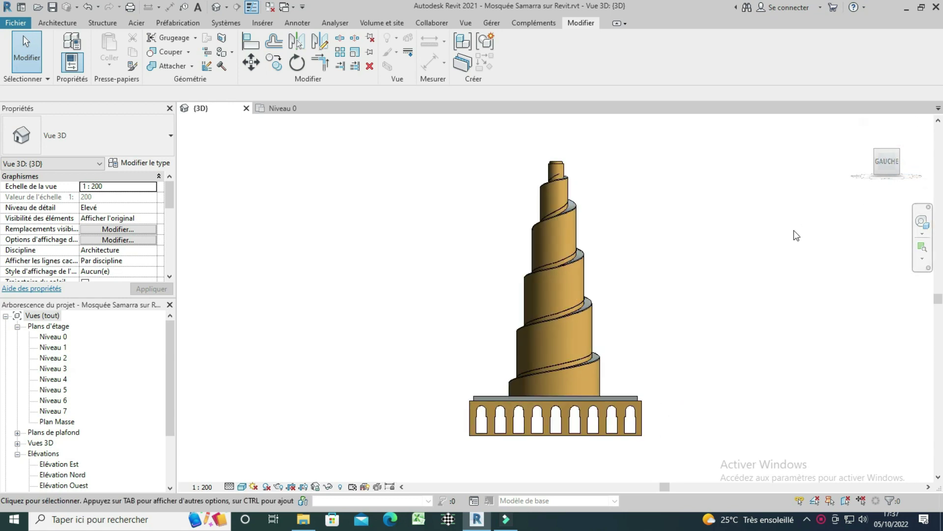
scroll(651, 340, "up", 2)
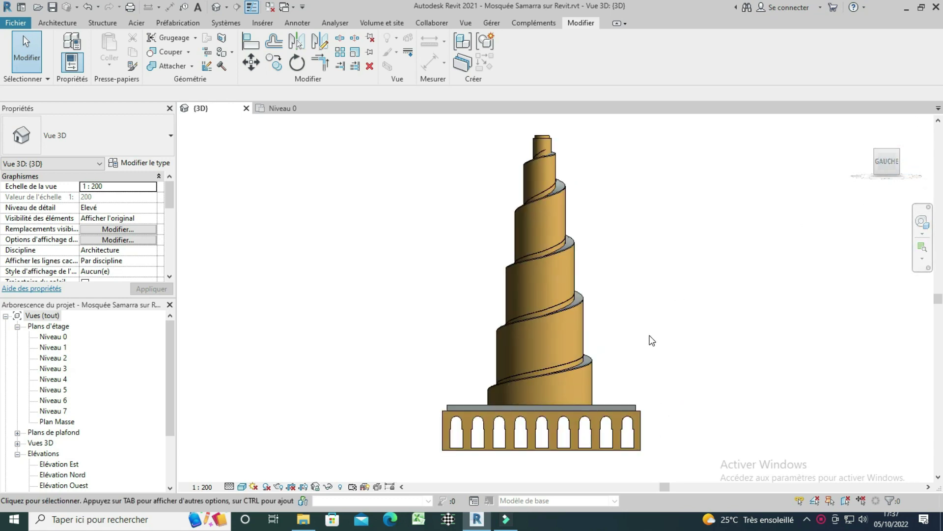